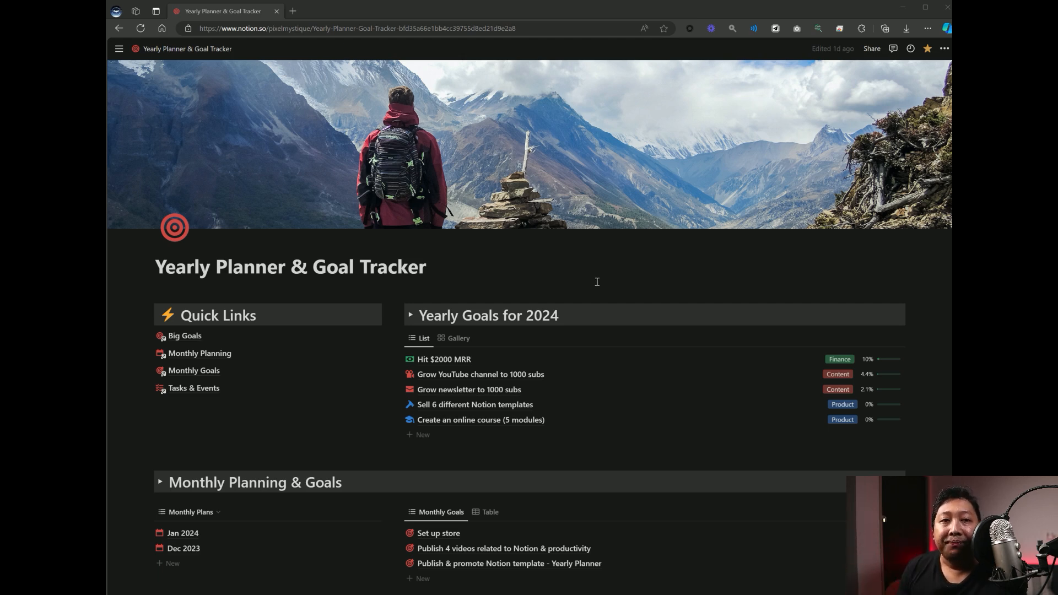
- Look over the planner dashboard's sections, view the Tasks & Events page from Quick Links, and return to the dashboard
scroll(598, 279, down, 4)
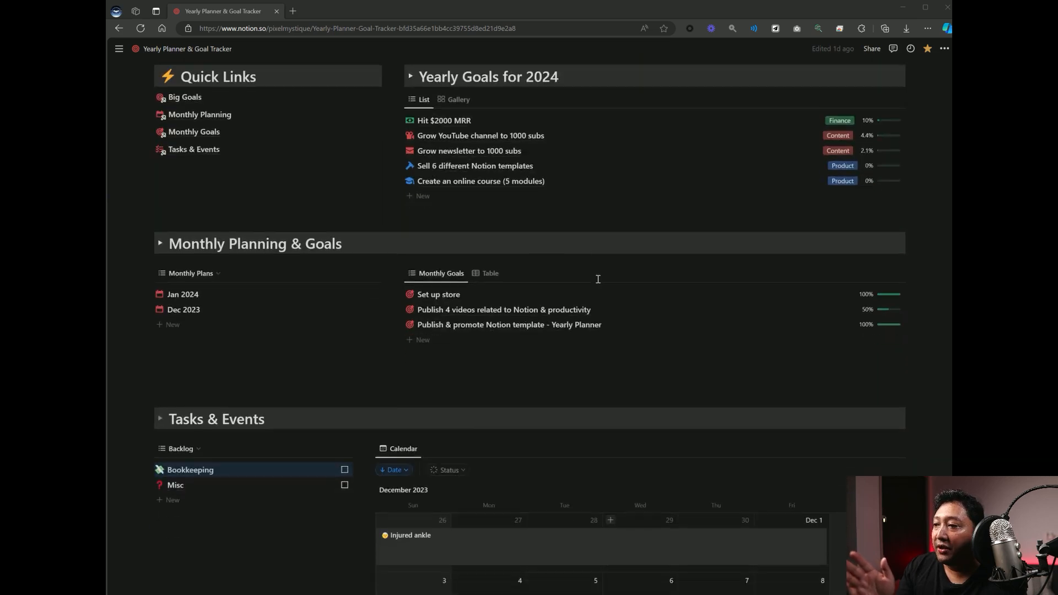
scroll(503, 279, up, 3)
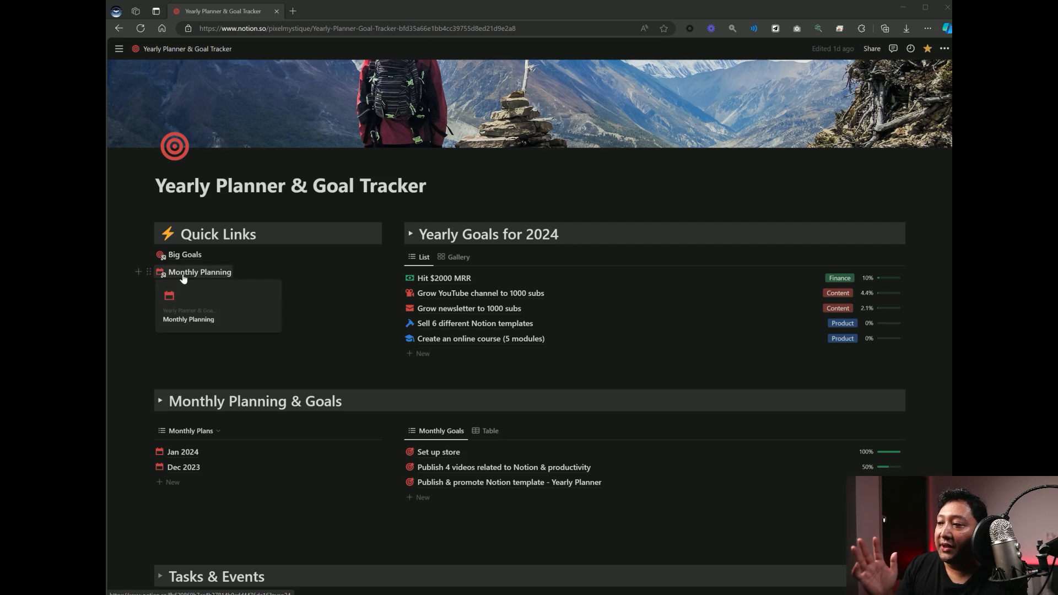
mouse_move(194, 307)
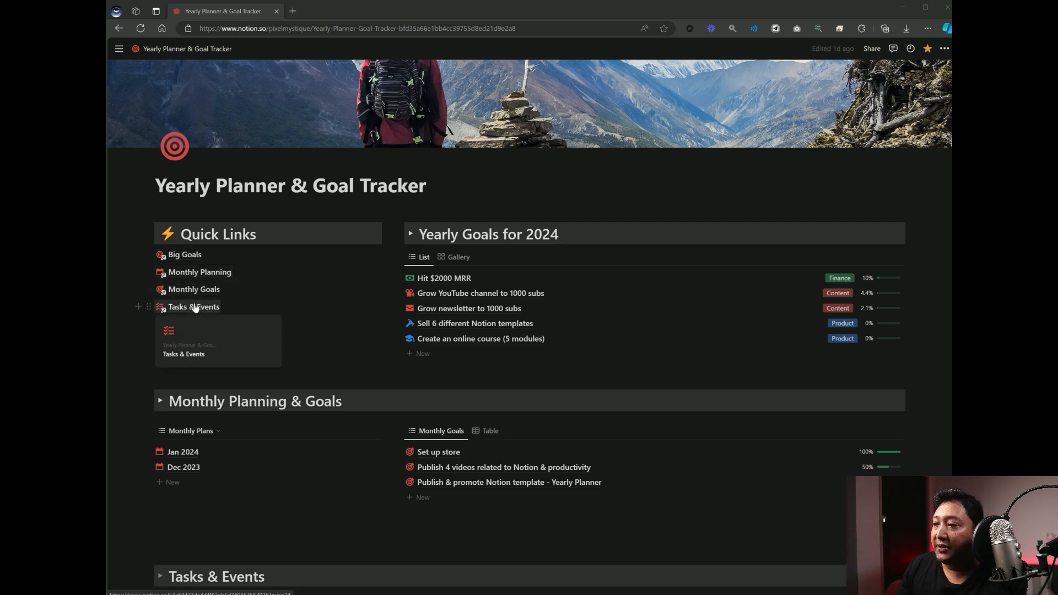
click(195, 308)
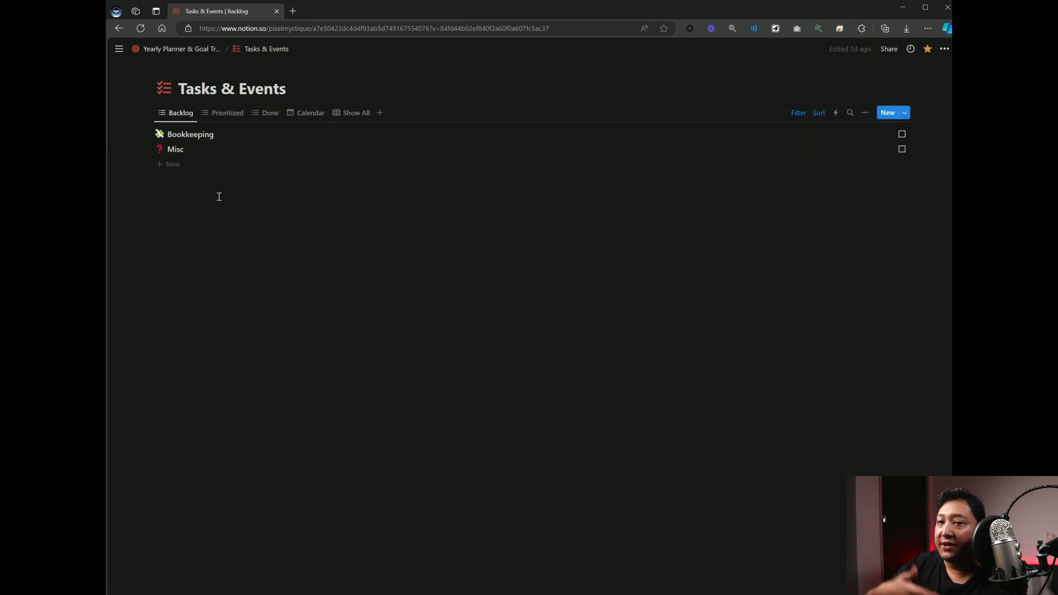
click(196, 49)
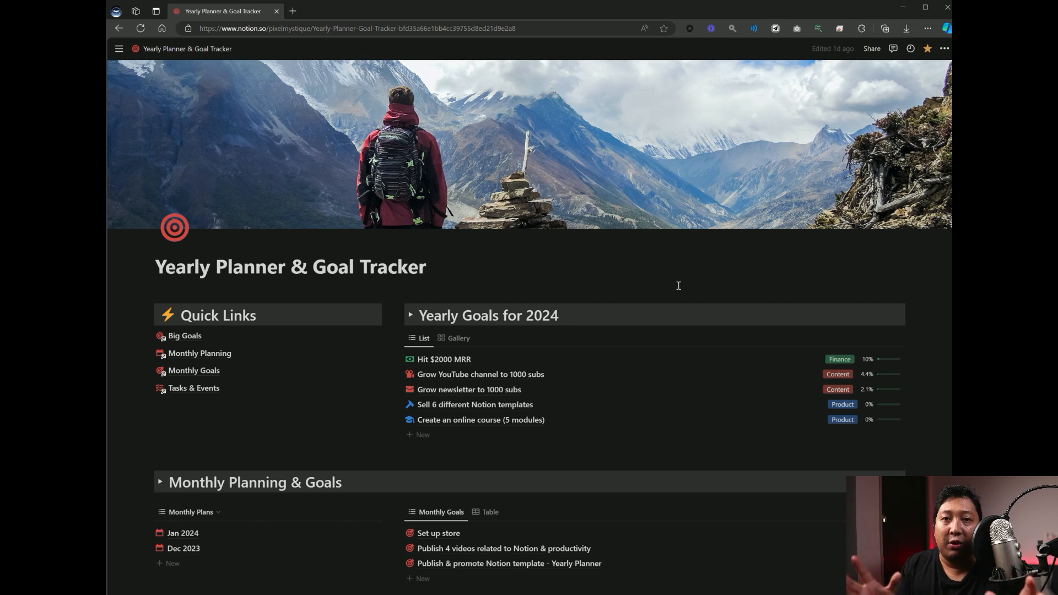
- View the Yearly Goals for 2024 as a gallery and switch back to the list view
scroll(657, 292, down, 3)
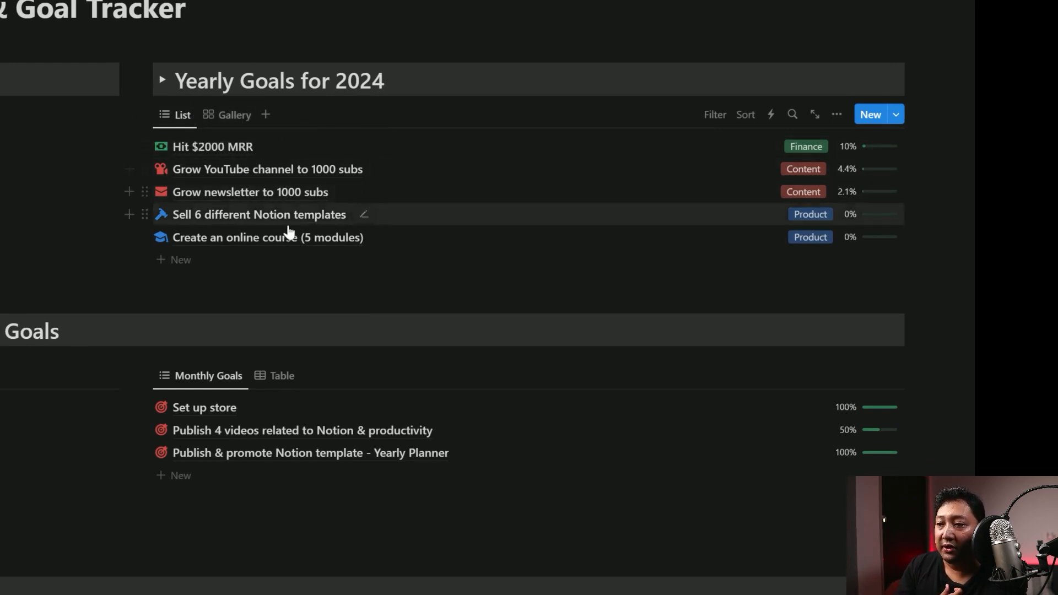
click(236, 116)
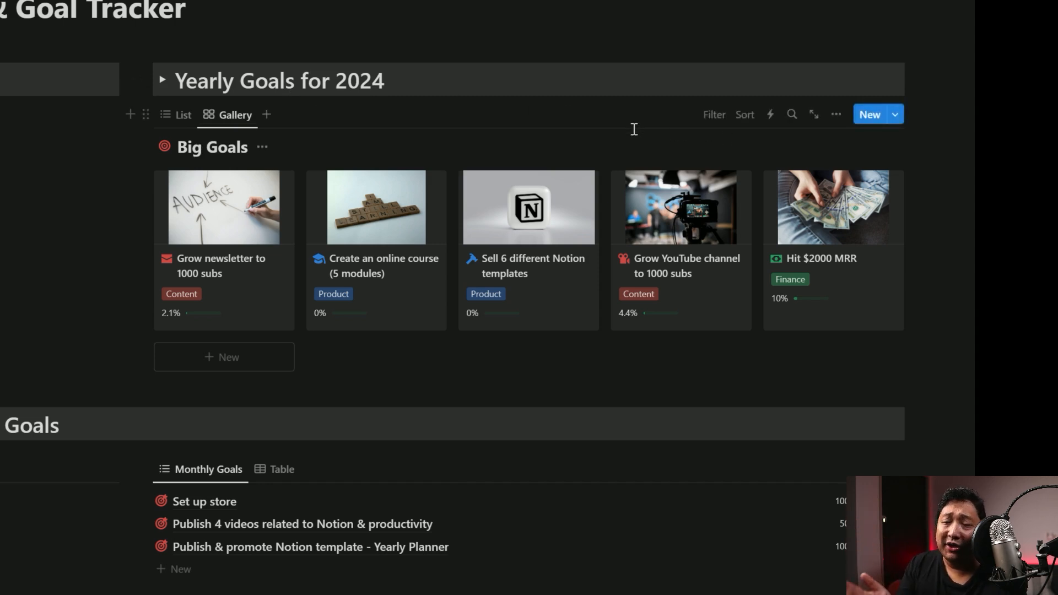
click(182, 115)
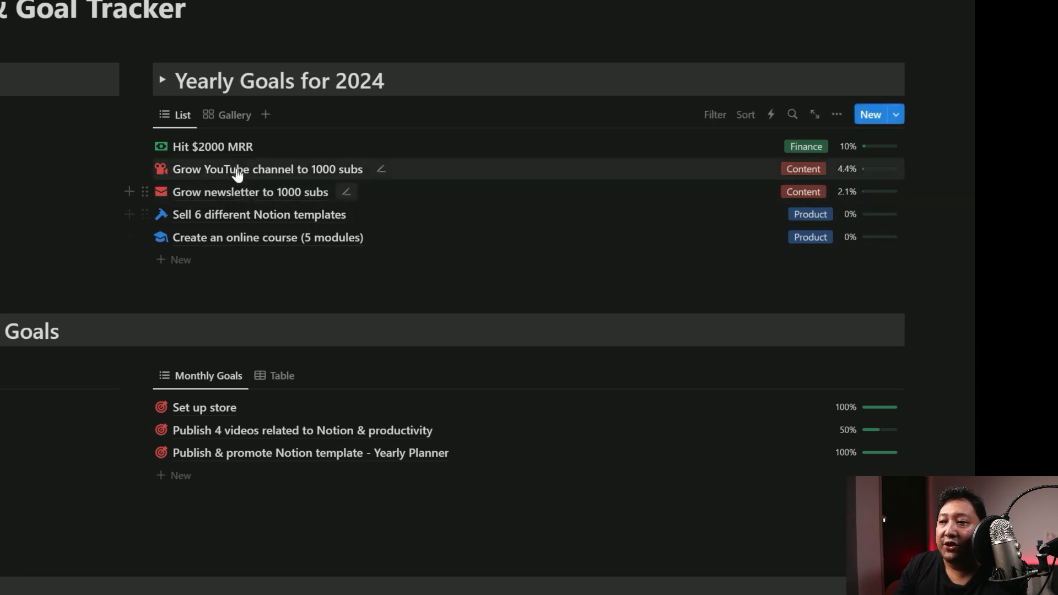
- Inspect the Hit $2000 MRR goal's properties and its available category options, and close the goal
click(228, 154)
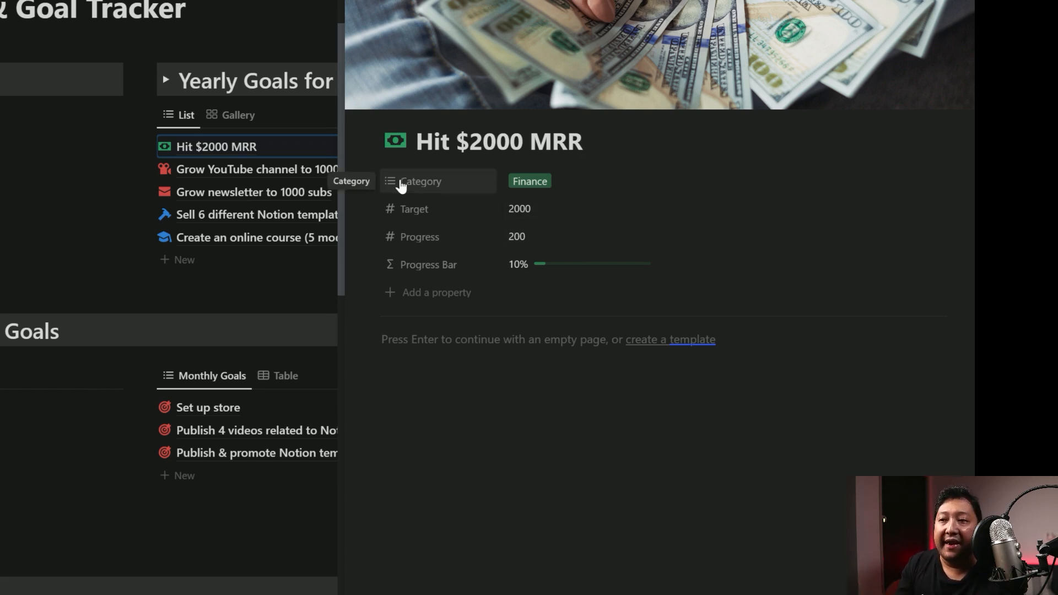
click(556, 188)
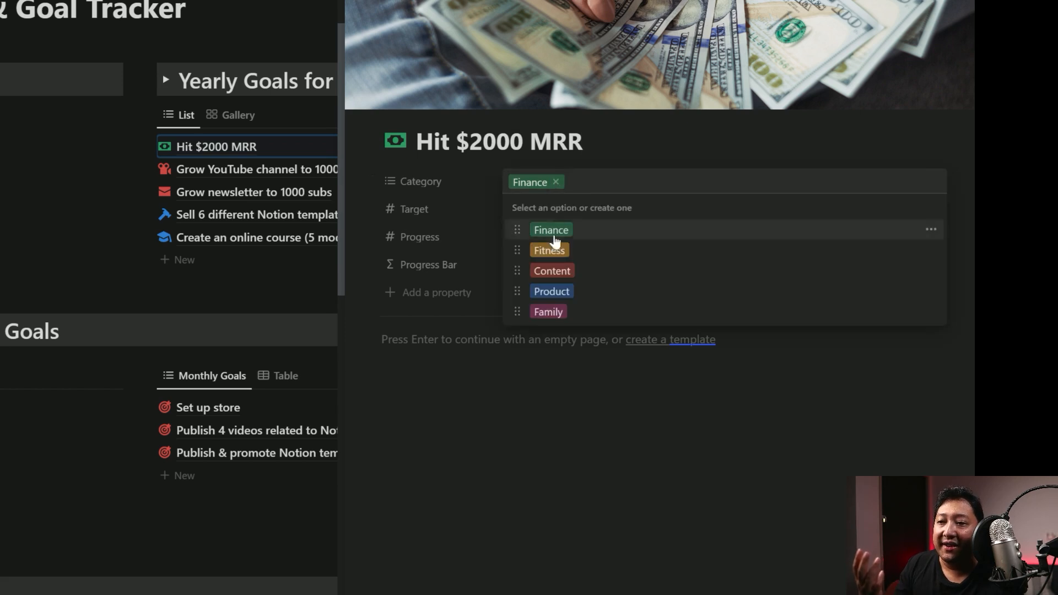
click(700, 152)
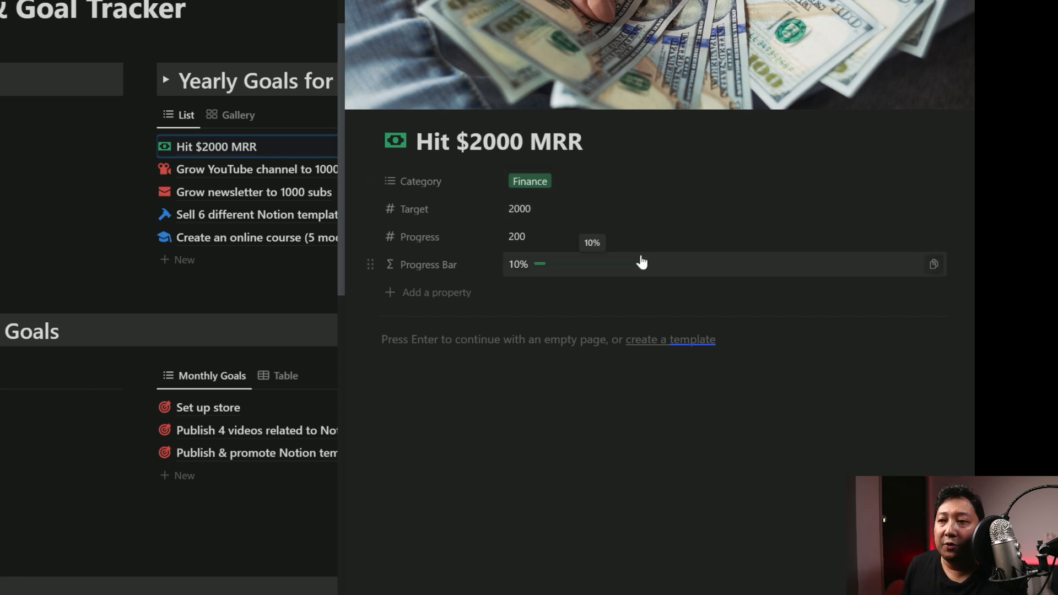
key(Escape)
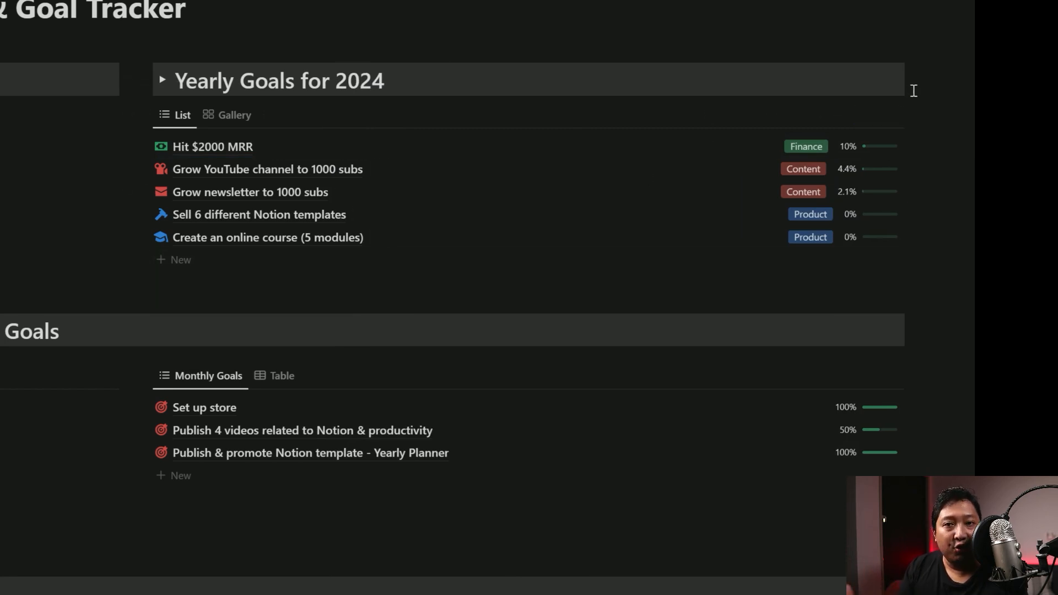
- Create a new entry in the Yearly Goals for 2024 list
mouse_move(871, 118)
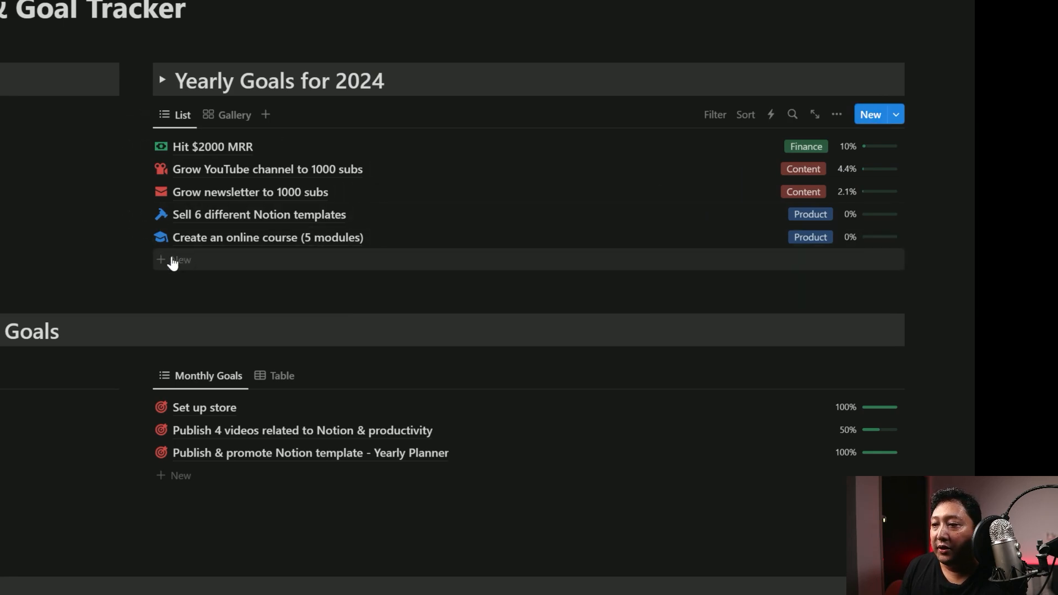
click(872, 114)
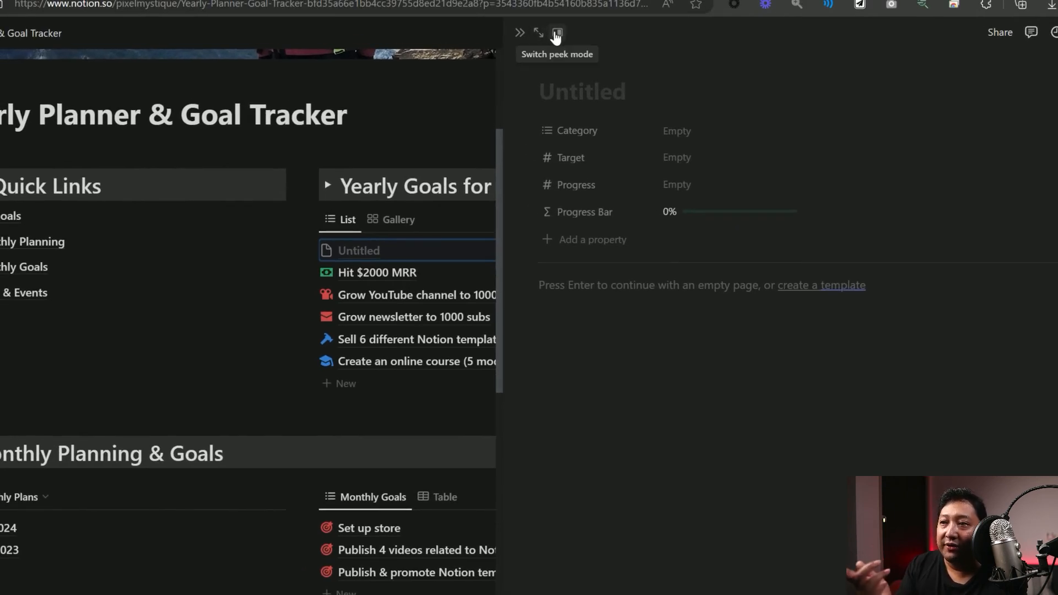
- Switch the new goal's page to center peek and back to side peek
click(557, 33)
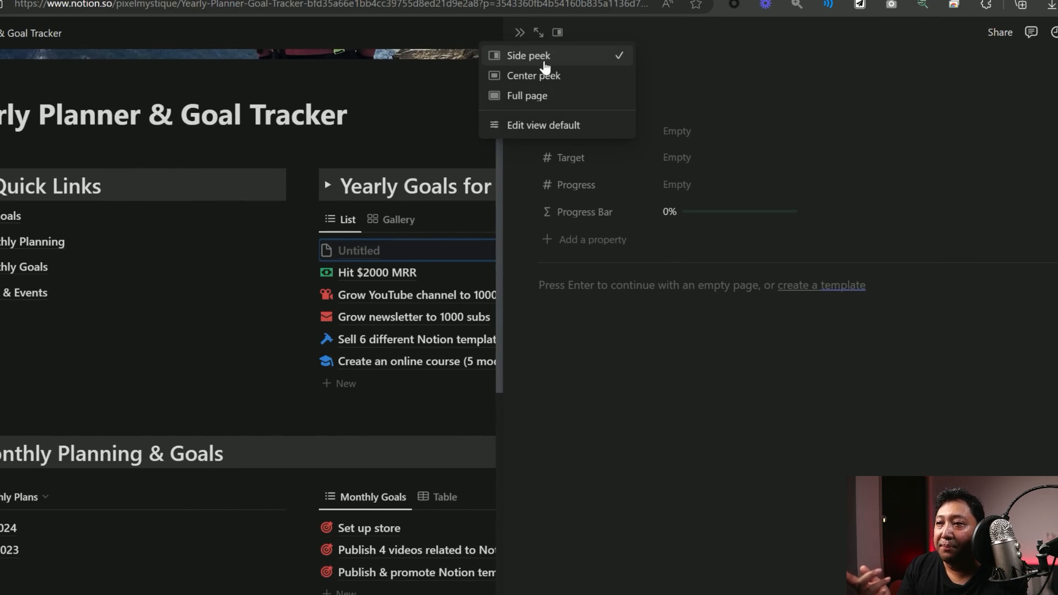
click(572, 79)
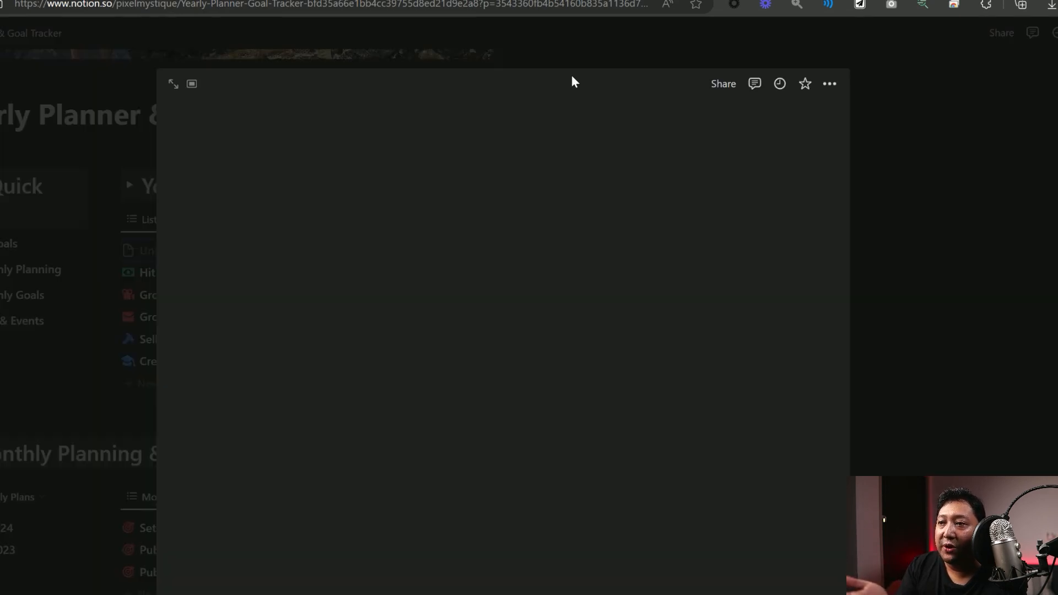
click(192, 84)
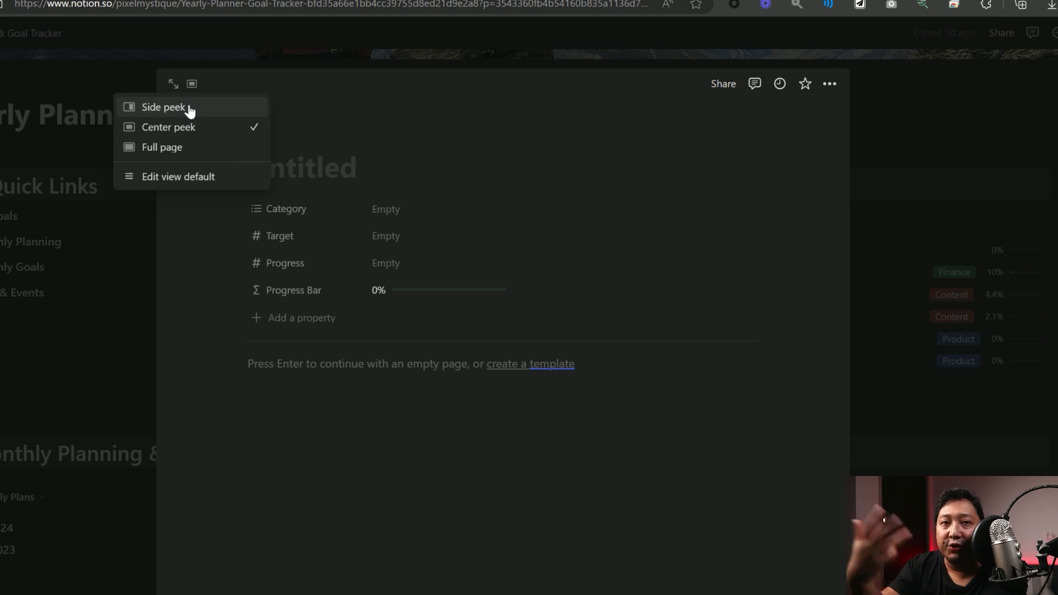
click(193, 111)
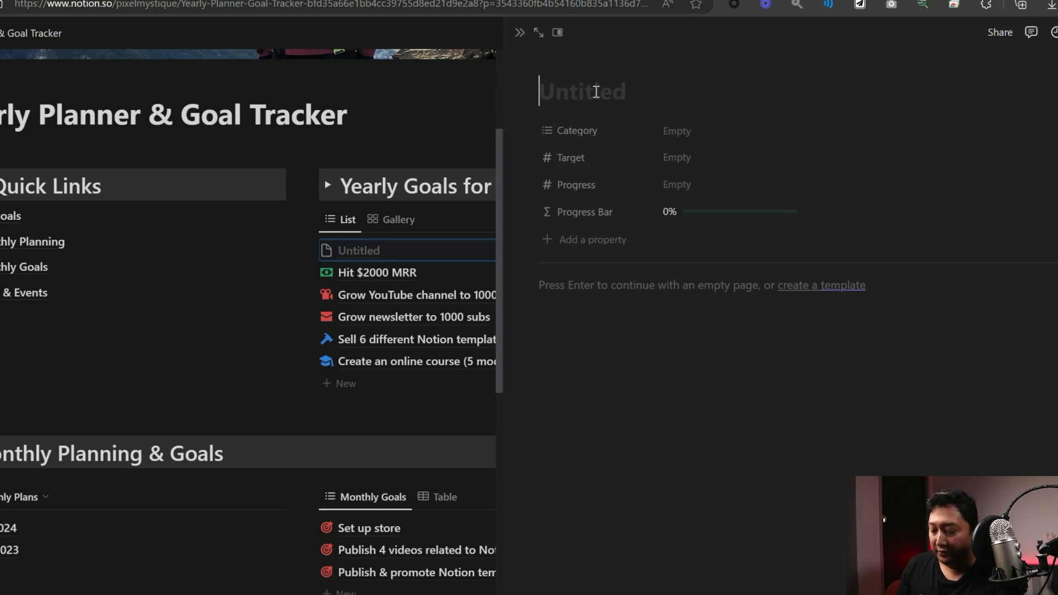
- Title the new goal "Run 10KM marathon" and set its category to Fitness
text(Run 10K)
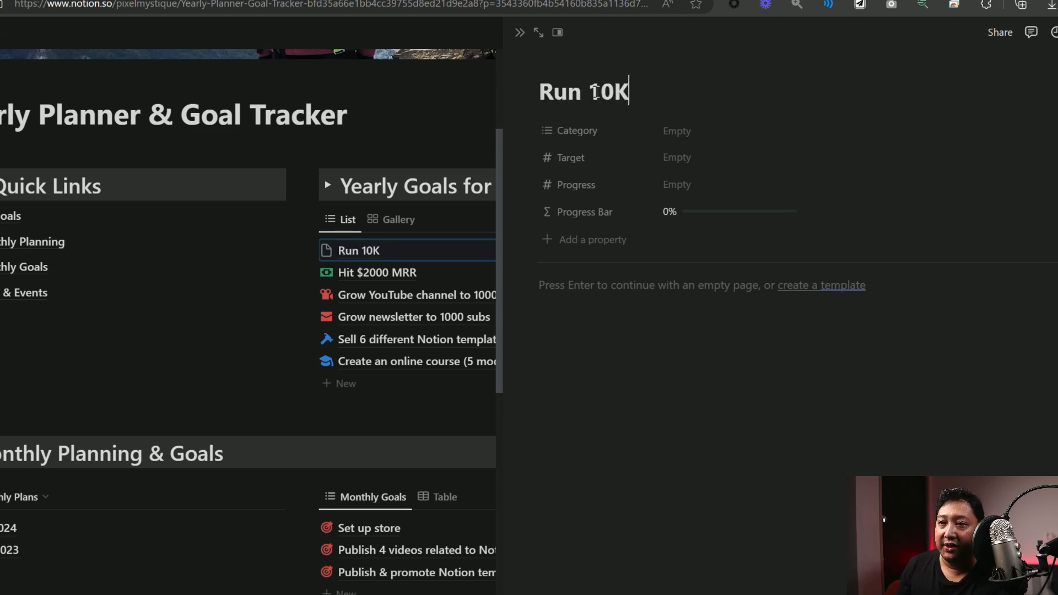
text(M marathon)
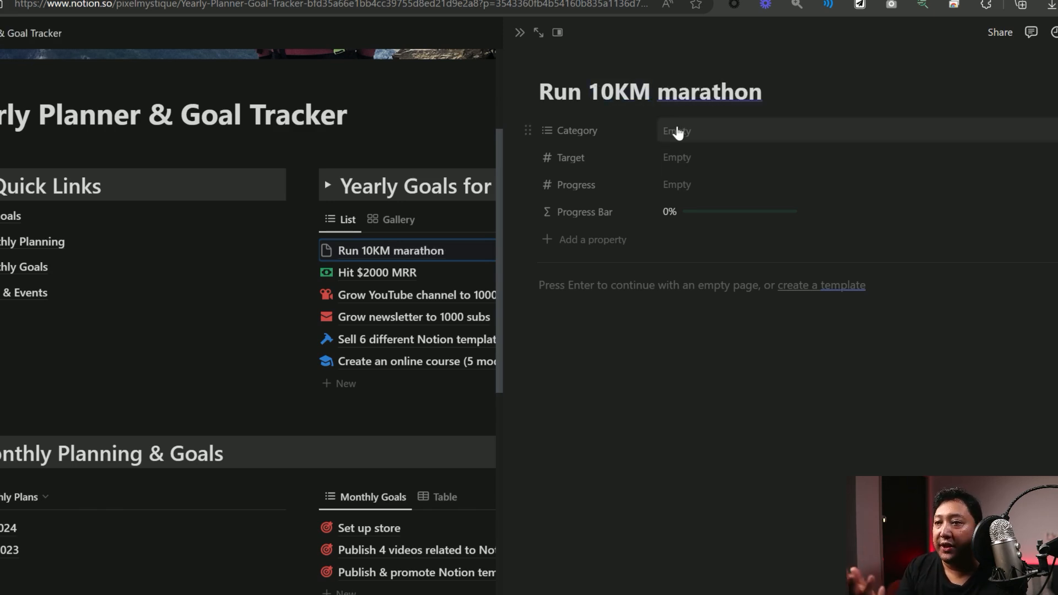
click(678, 133)
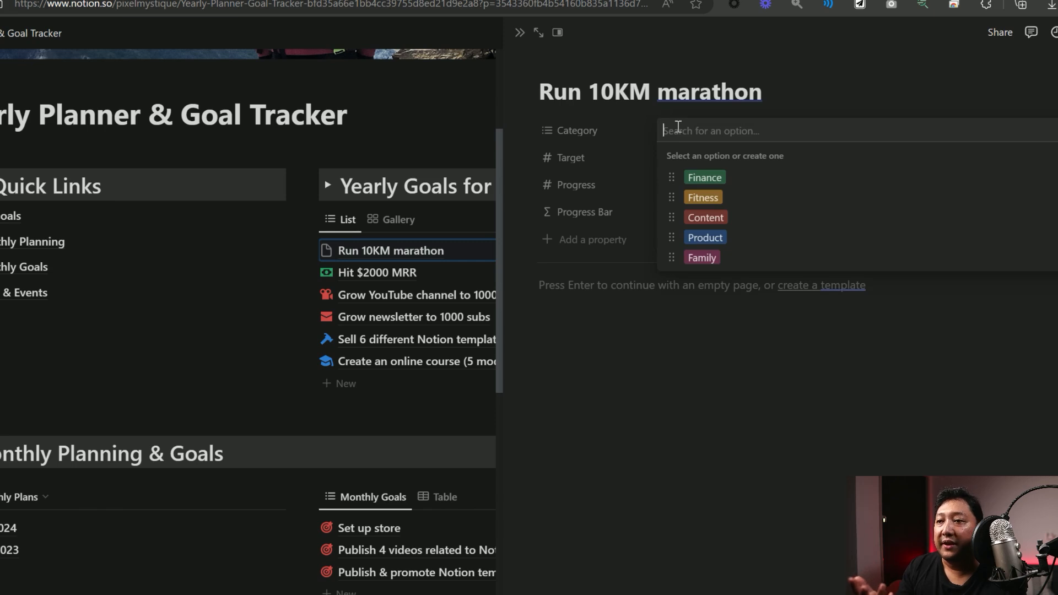
click(759, 204)
click(742, 397)
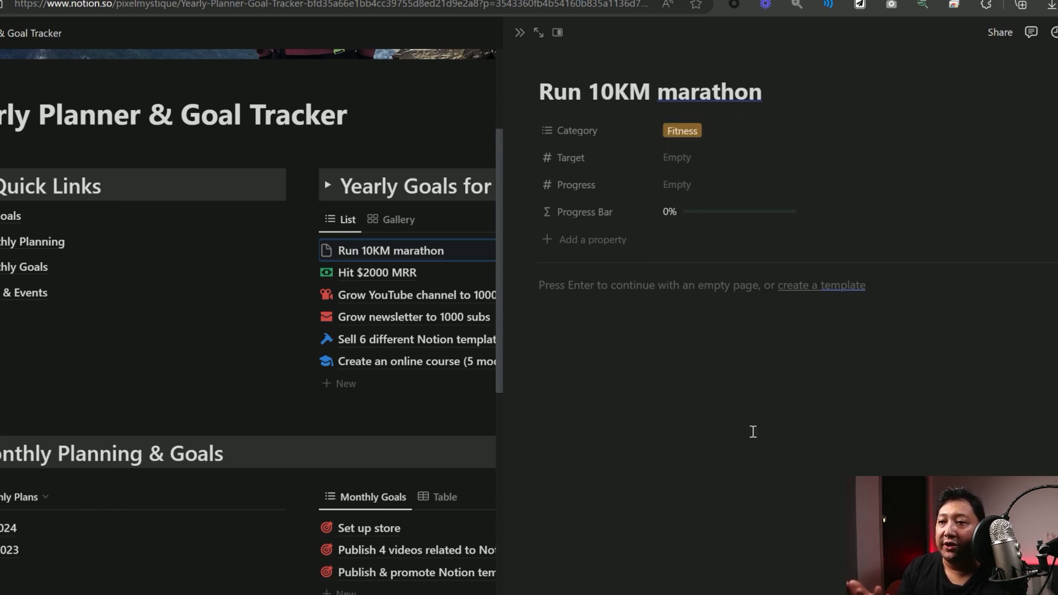
- Add an icon to the Run 10KM marathon page and open the non-emoji icon library with its colour choices
mouse_move(549, 68)
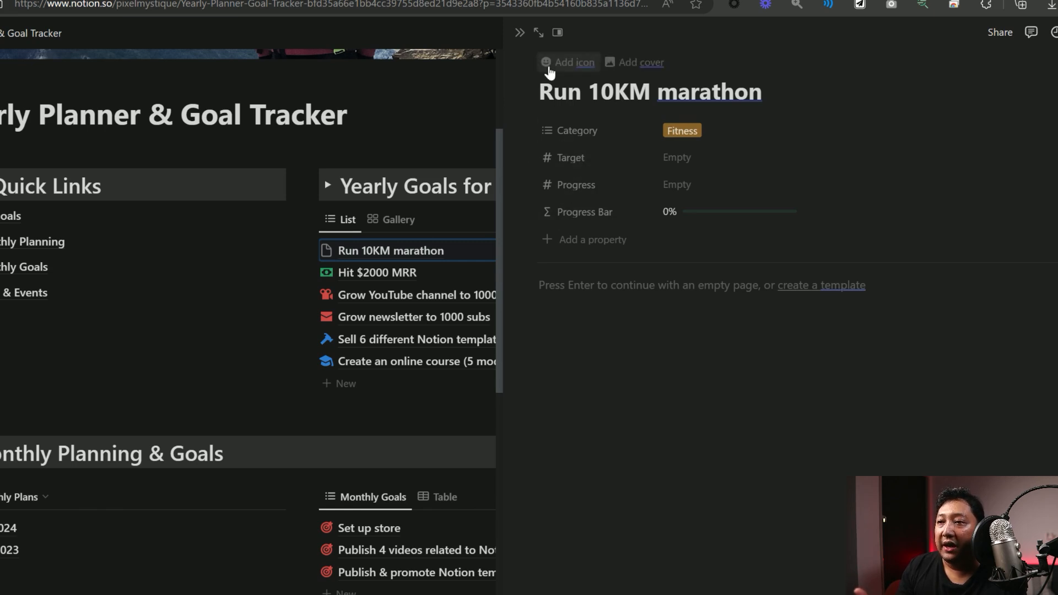
click(549, 68)
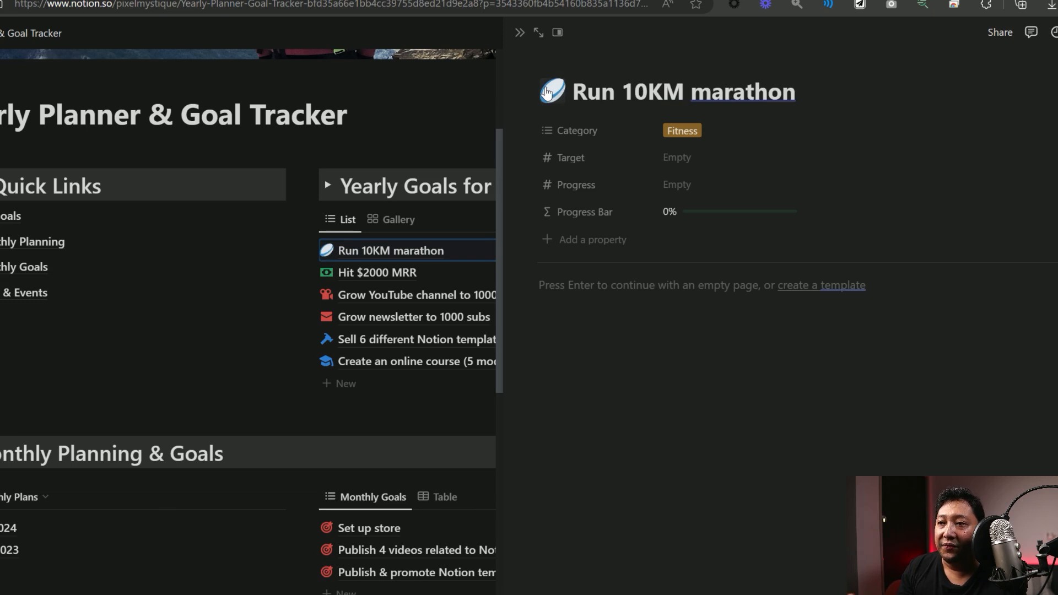
click(547, 93)
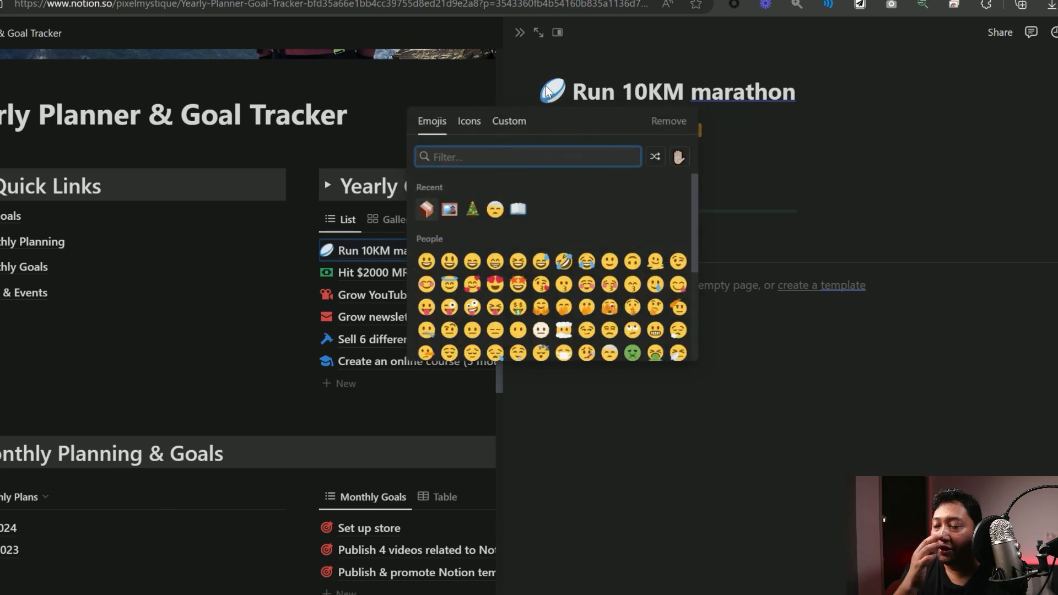
click(470, 123)
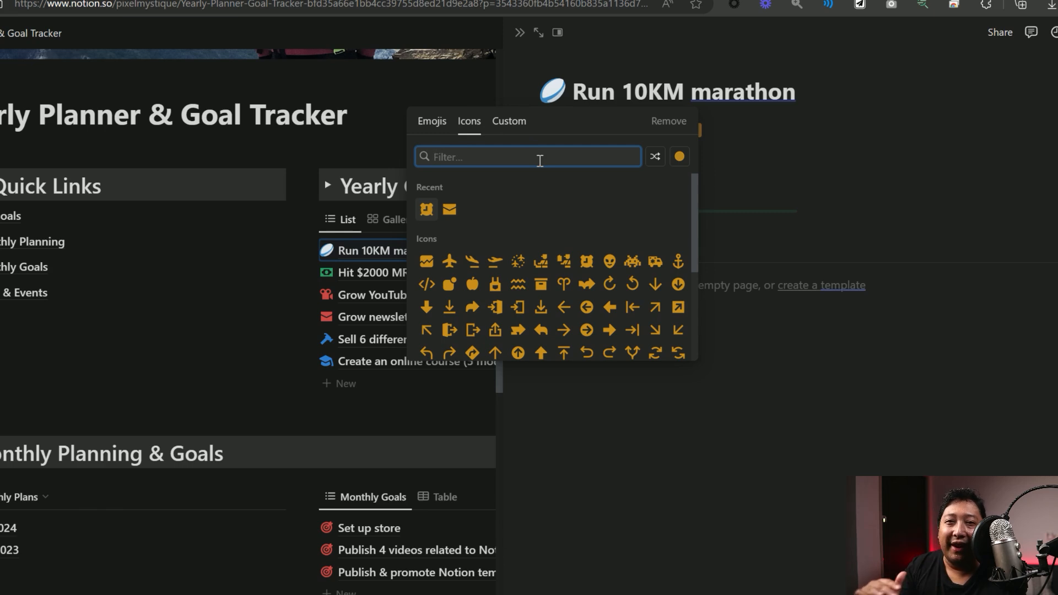
click(679, 157)
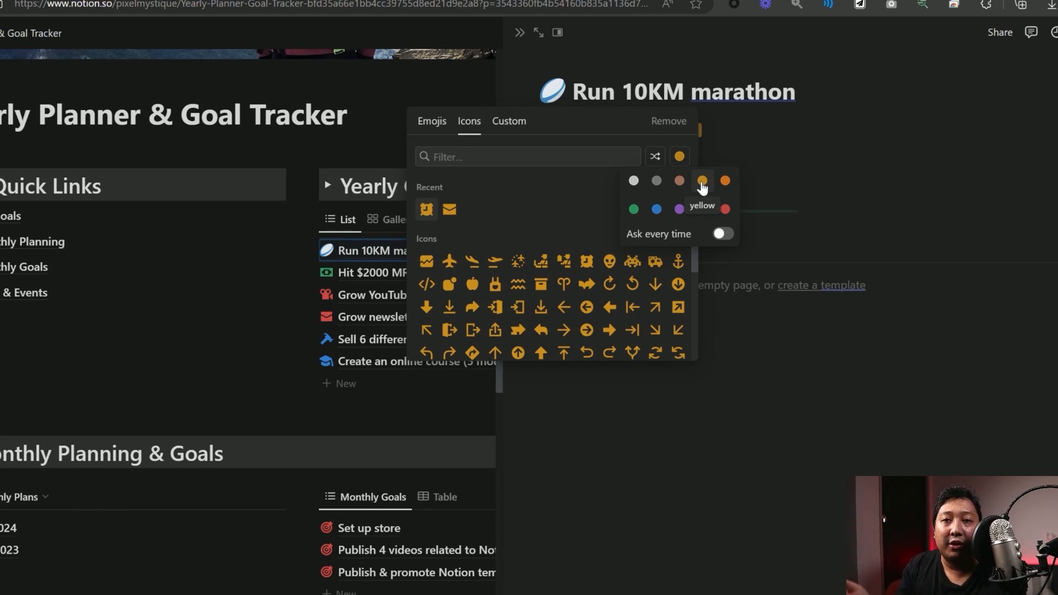
click(524, 204)
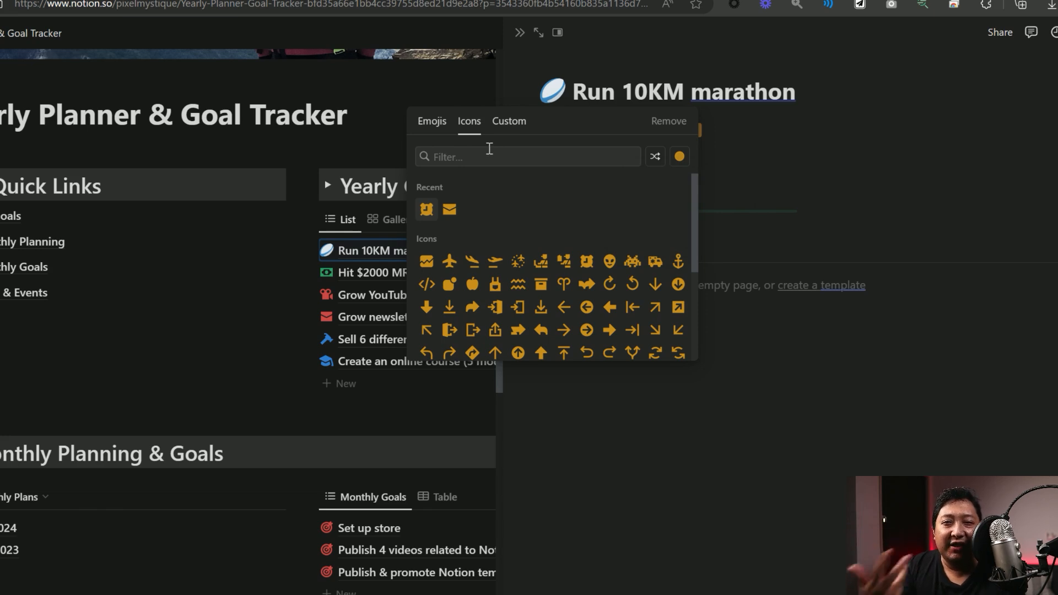
click(495, 160)
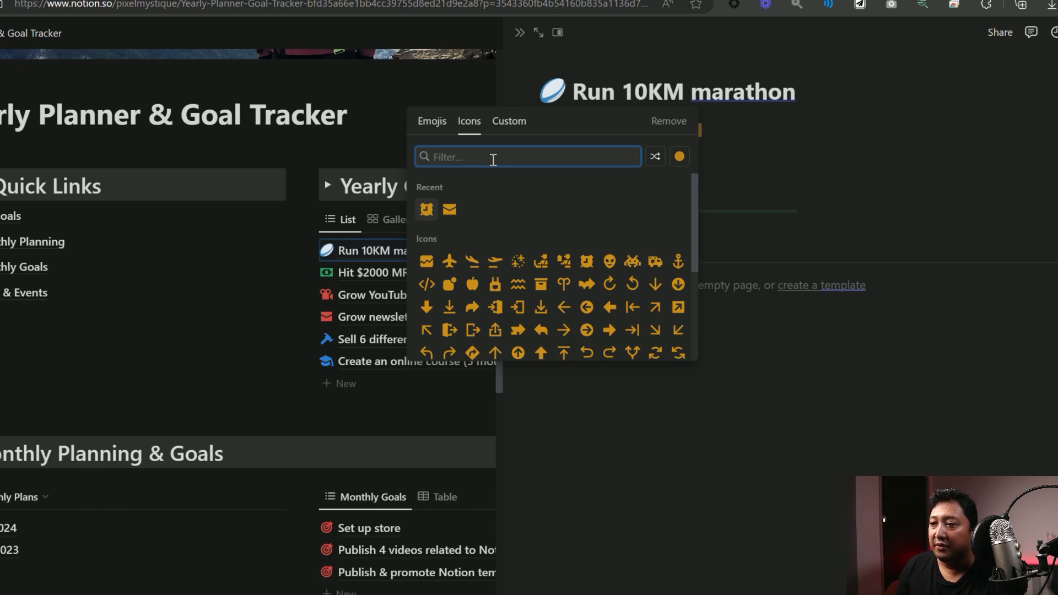
text(fitn)
key(BackSpace)
key(BackSpace)
key(BackSpace)
key(BackSpace)
text(weig)
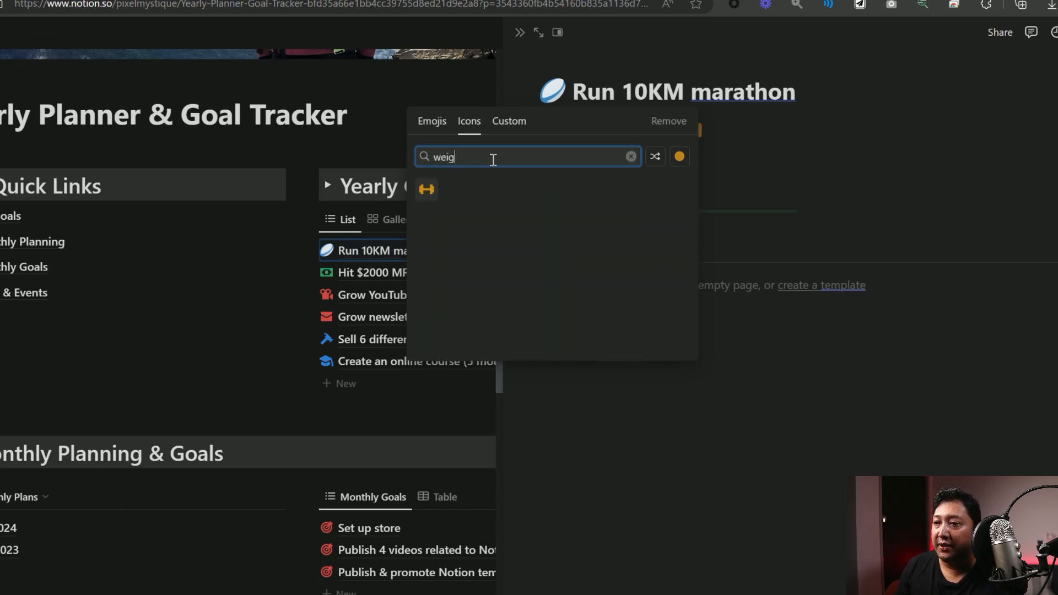
key(BackSpace)
key(BackSpace)
key(BackSpace)
key(BackSpace)
- Search the icon library for "run" and use the yellow running figure as the goal's icon
text(run)
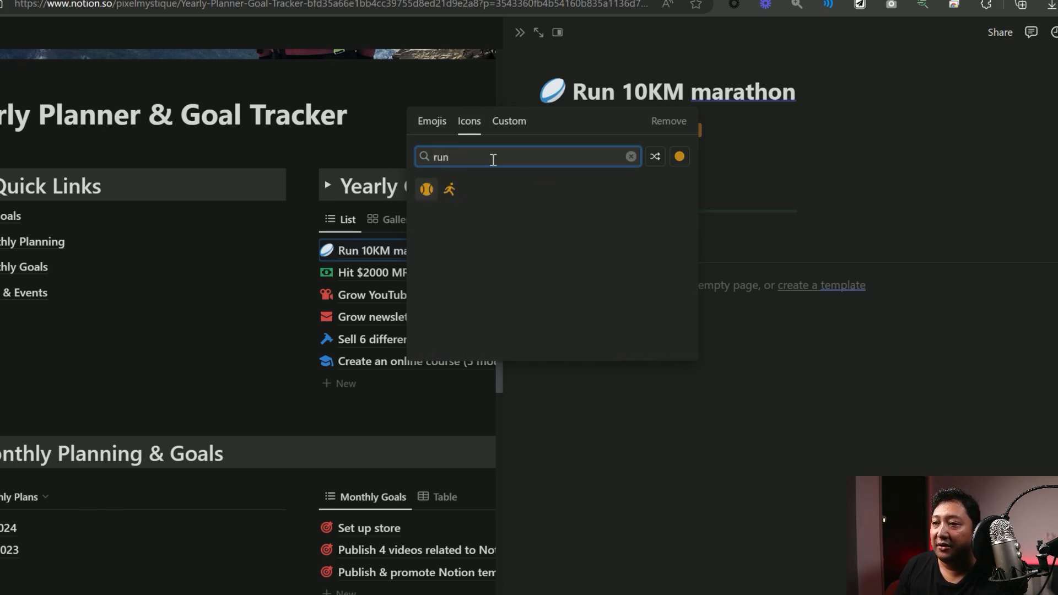
click(451, 191)
- Add a cover to the Run 10KM marathon page, using the dark wet-road runner photo from an Unsplash search for "run"
mouse_move(580, 66)
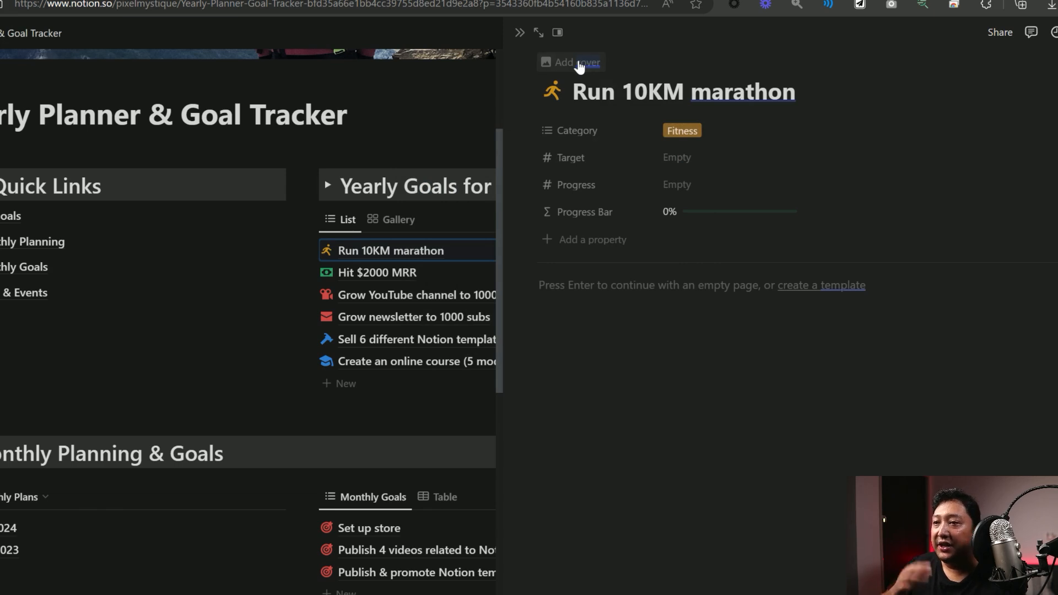
click(568, 62)
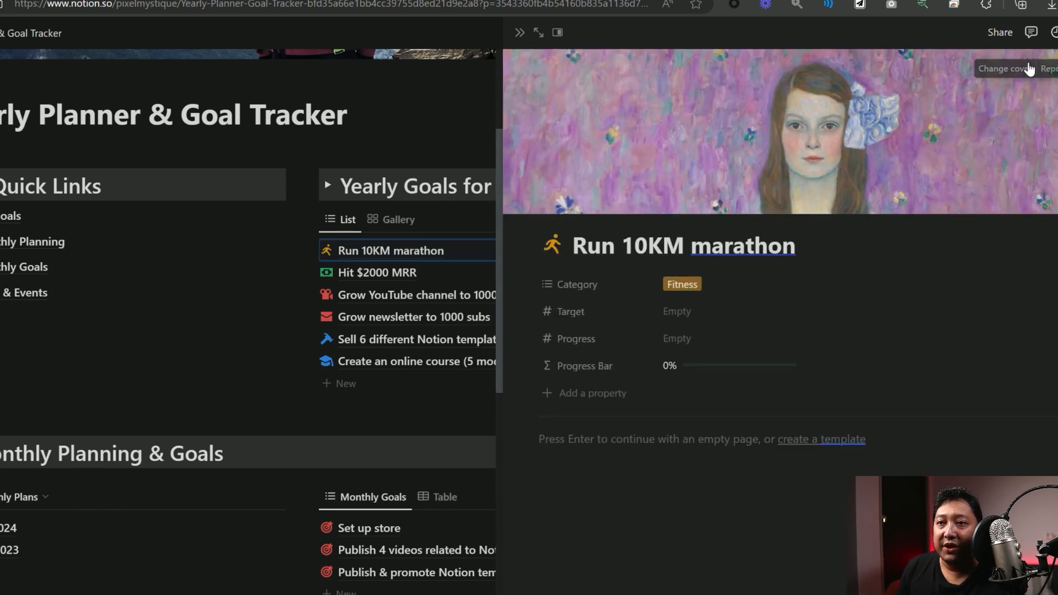
click(1030, 68)
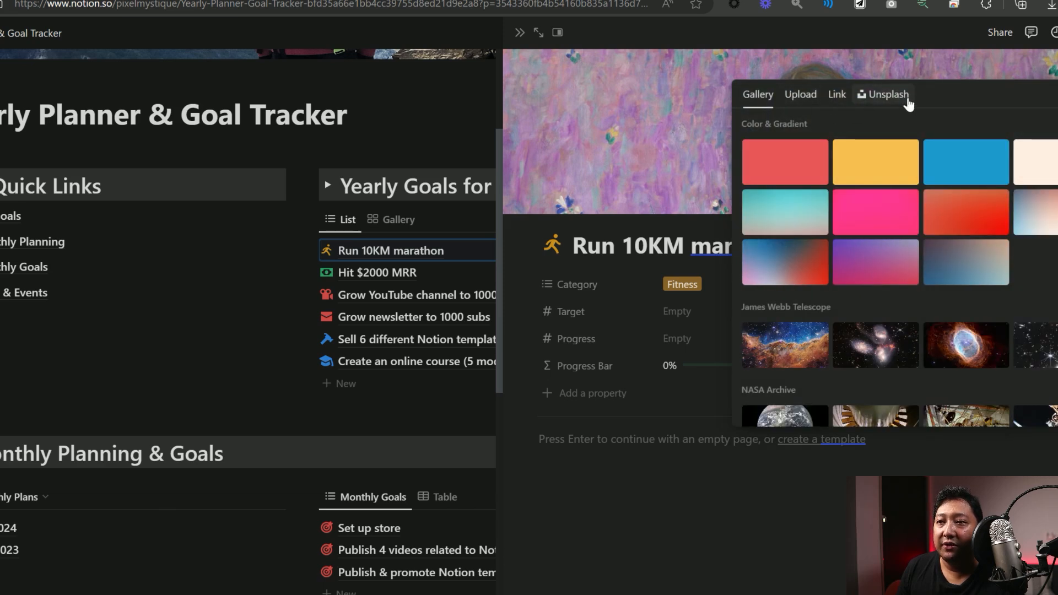
click(909, 99)
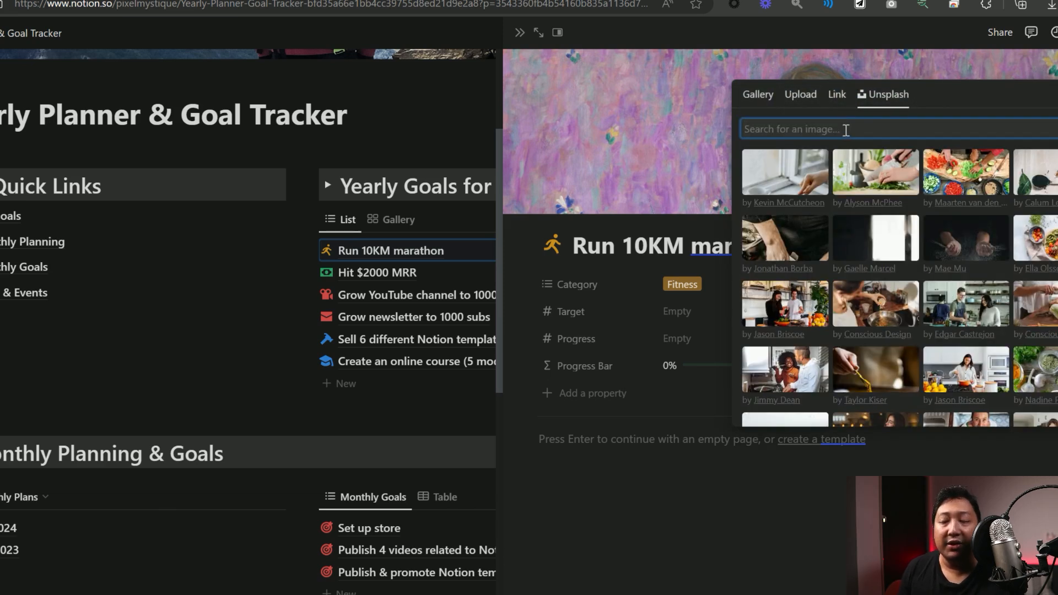
text(run)
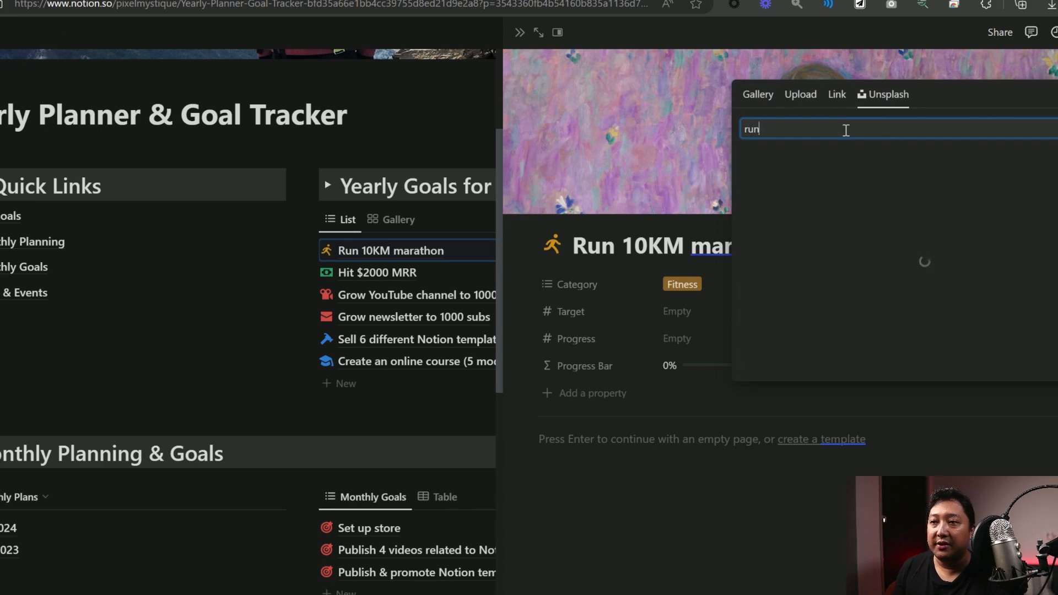
click(785, 190)
click(664, 142)
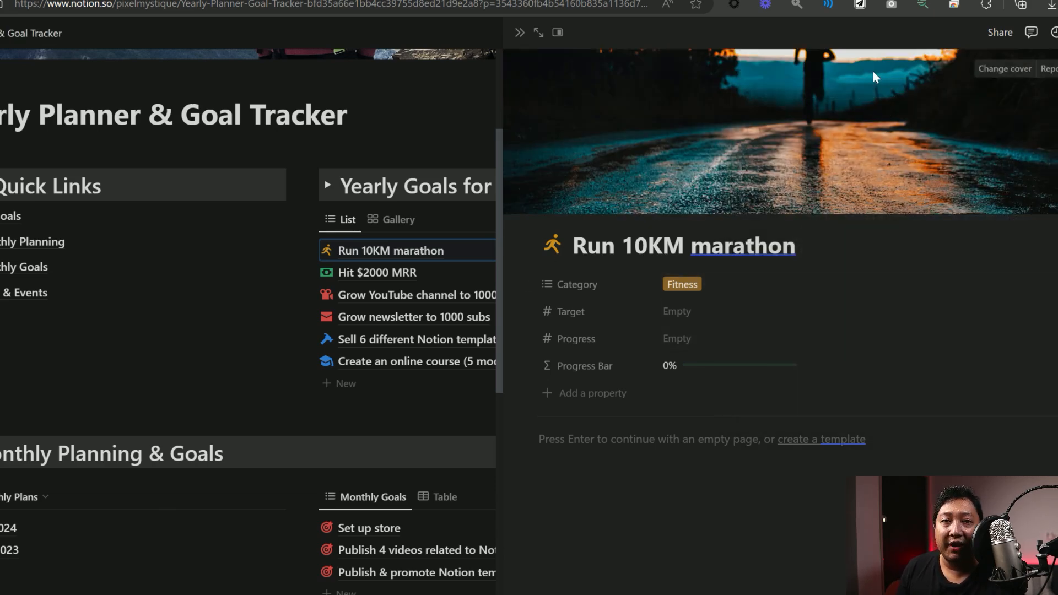
- View the yearly goals as a gallery, close the goal's side page, and return to the list view
click(391, 220)
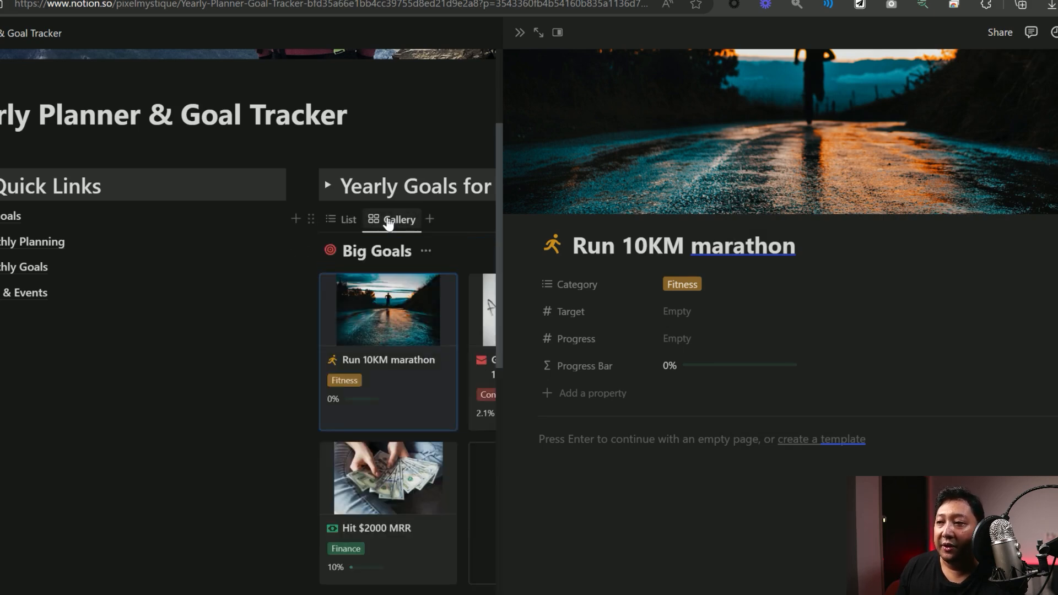
click(520, 32)
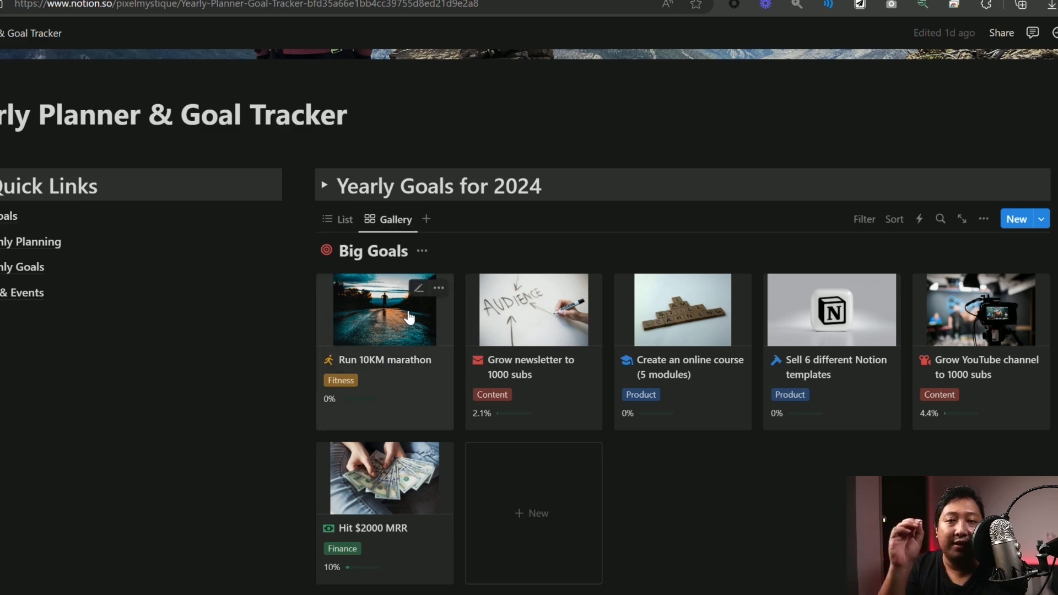
click(346, 220)
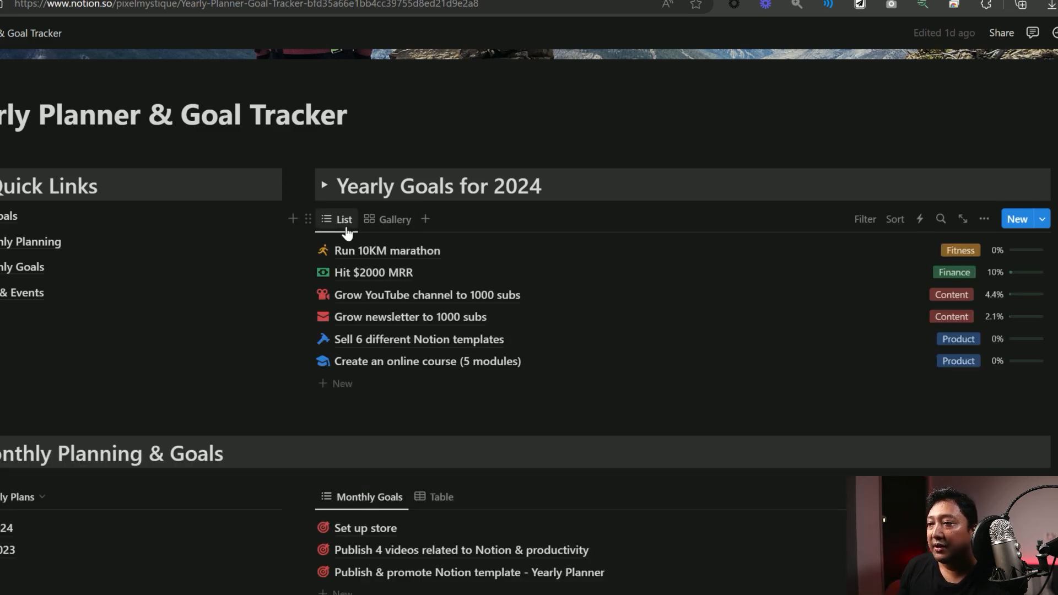
- Open the Run 10KM marathon goal and set its Target to 10 and Progress to 0
click(419, 254)
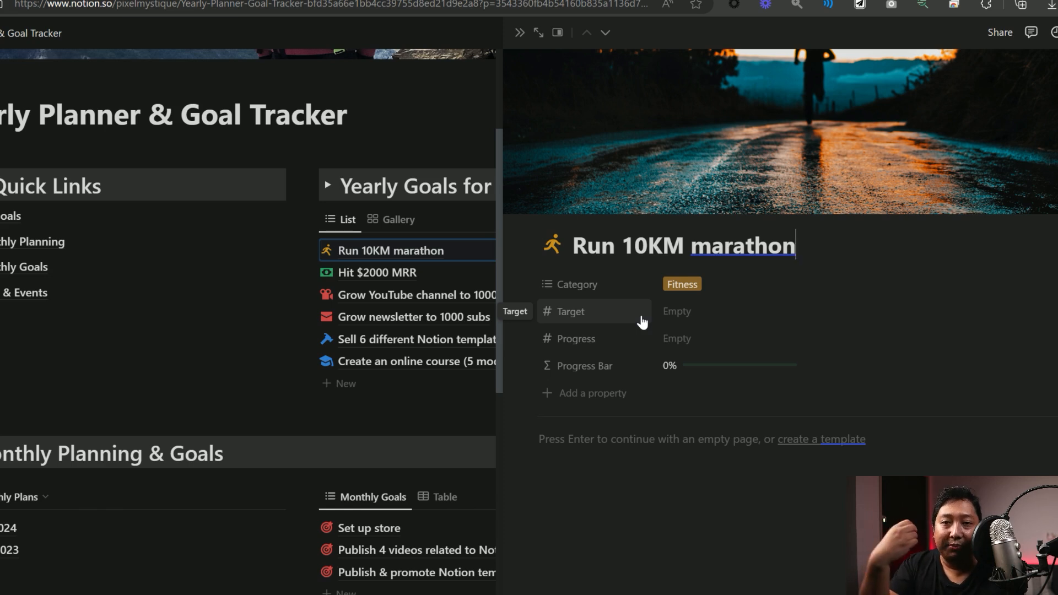
click(696, 312)
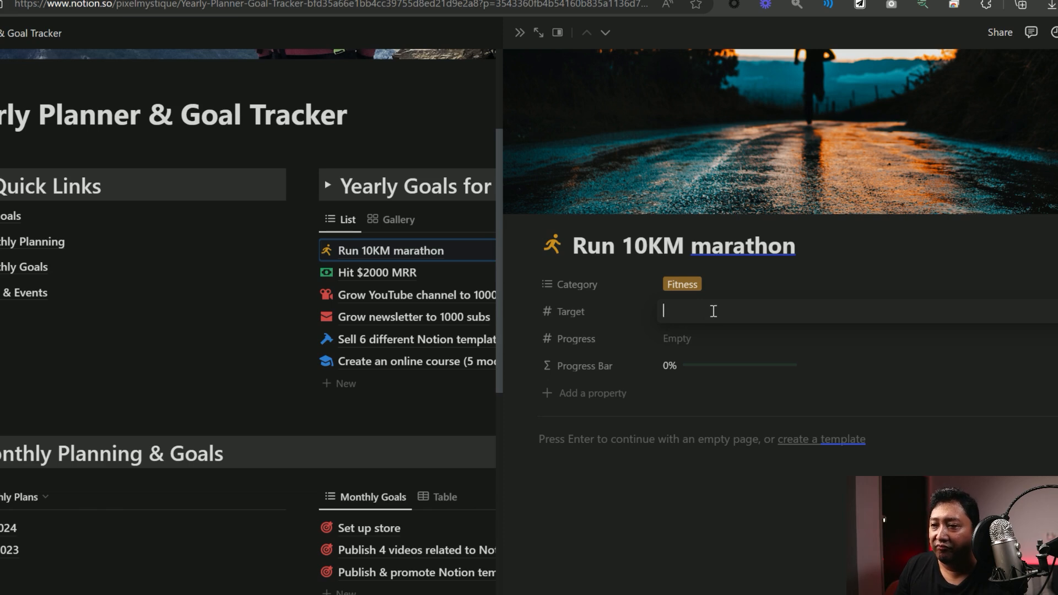
text(10)
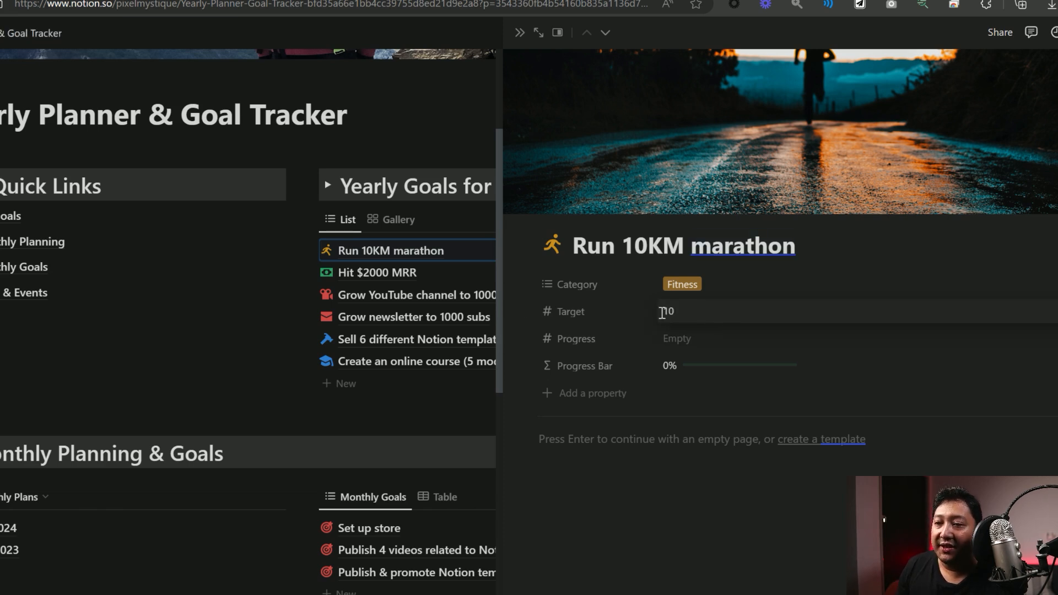
click(693, 341)
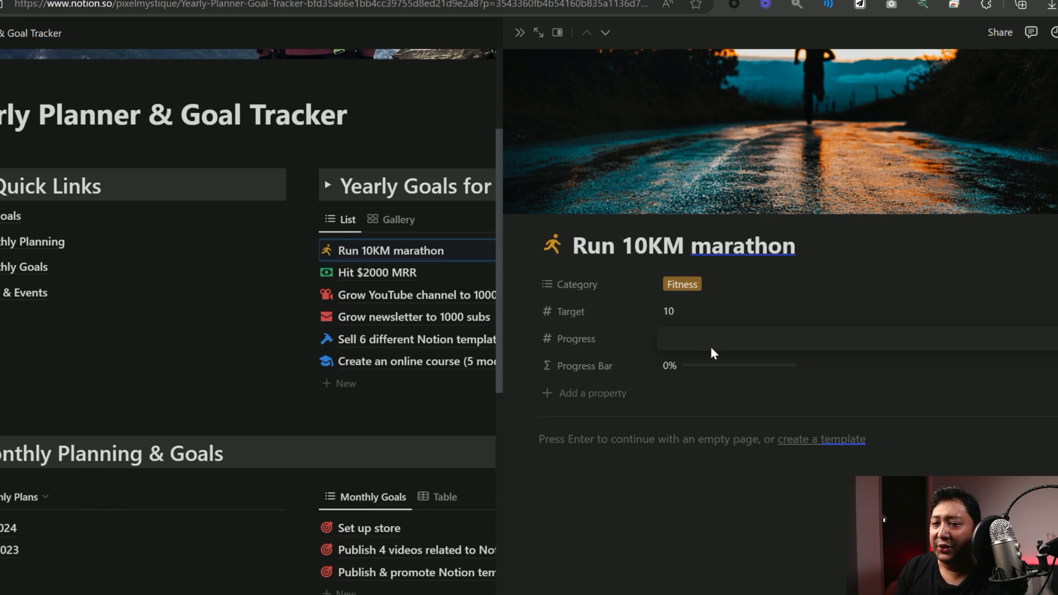
text(0)
key(Return)
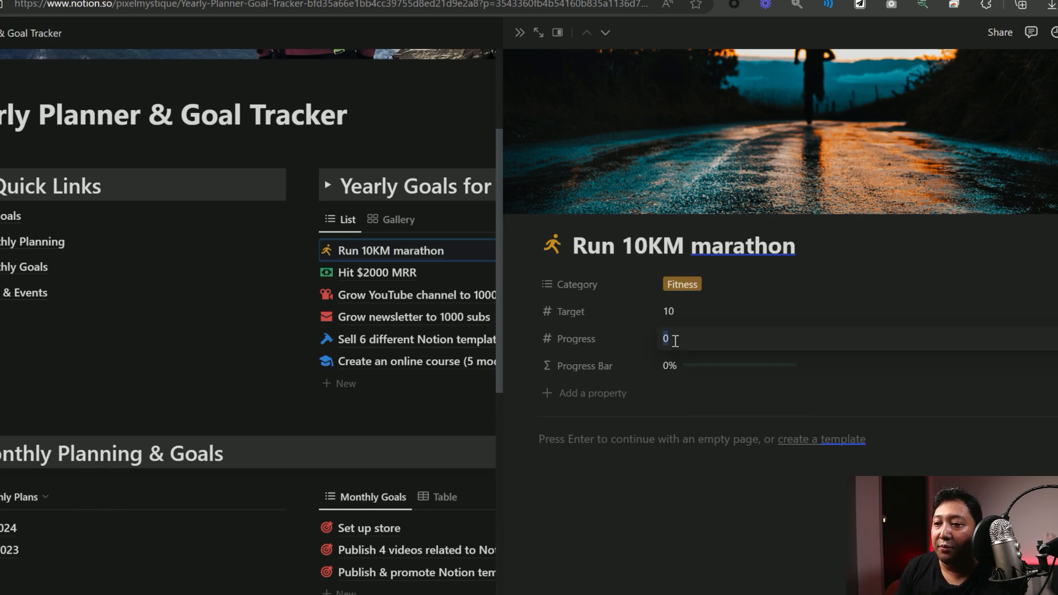
- Update the marathon goal's Progress to 1 and close its page
text(1)
key(Return)
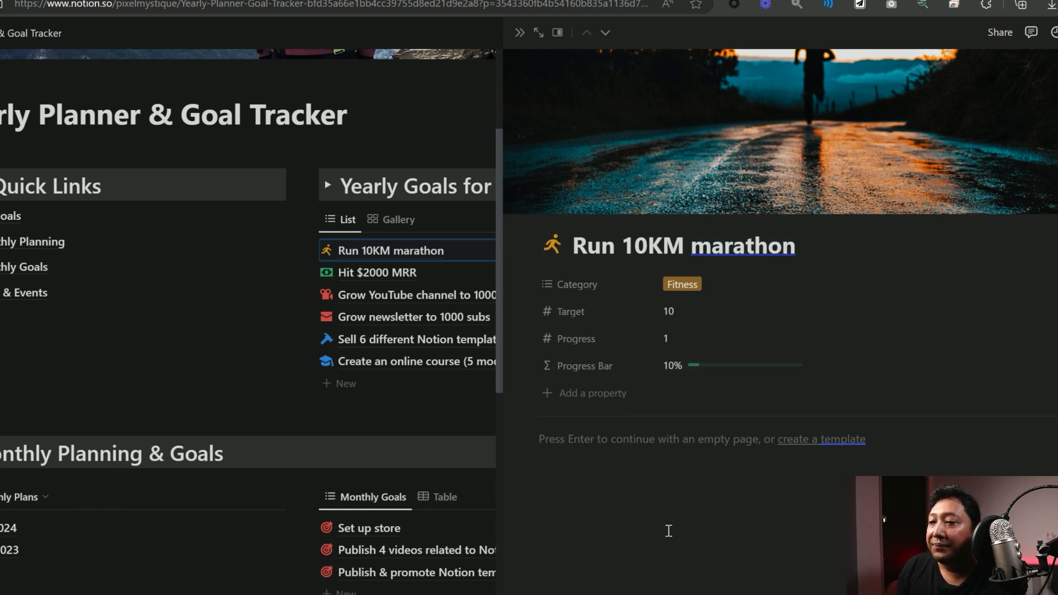
click(520, 33)
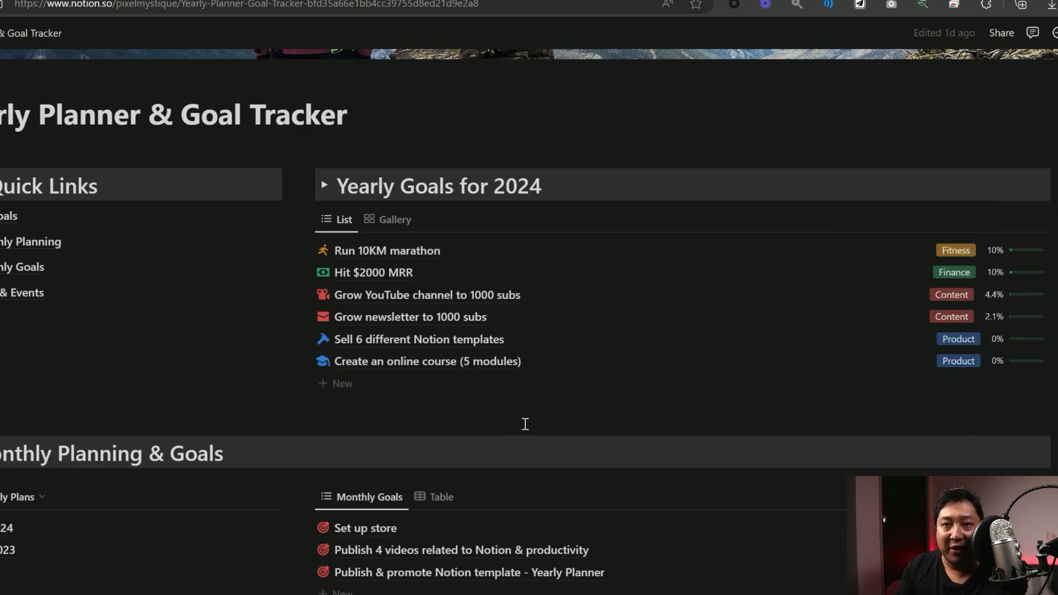
click(435, 251)
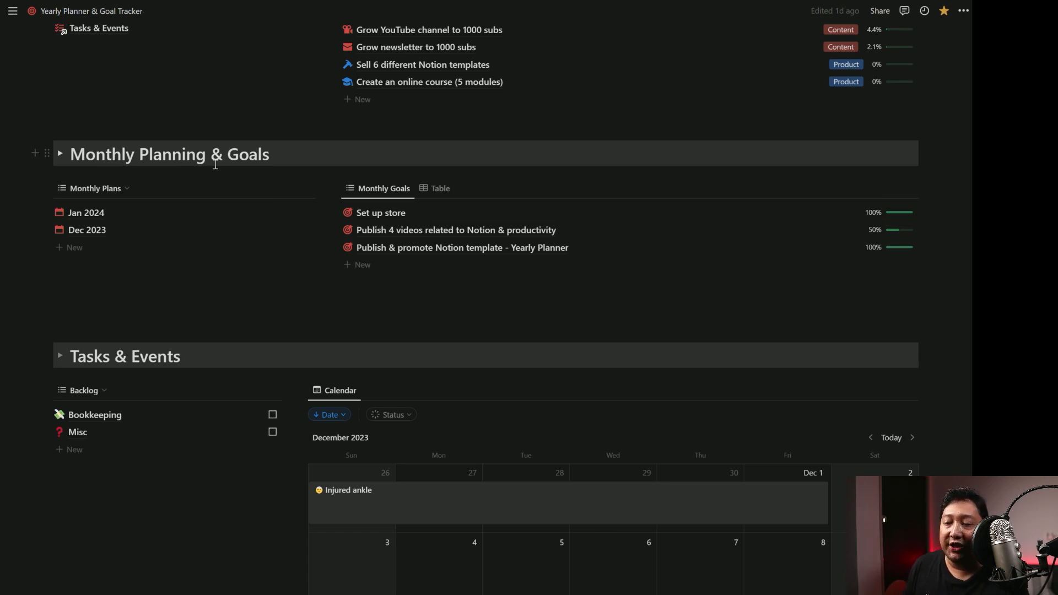
- Create a new entry in Monthly Plans, look through its prefilled page, and title it "Feb 2024"
scroll(253, 281, up, 3)
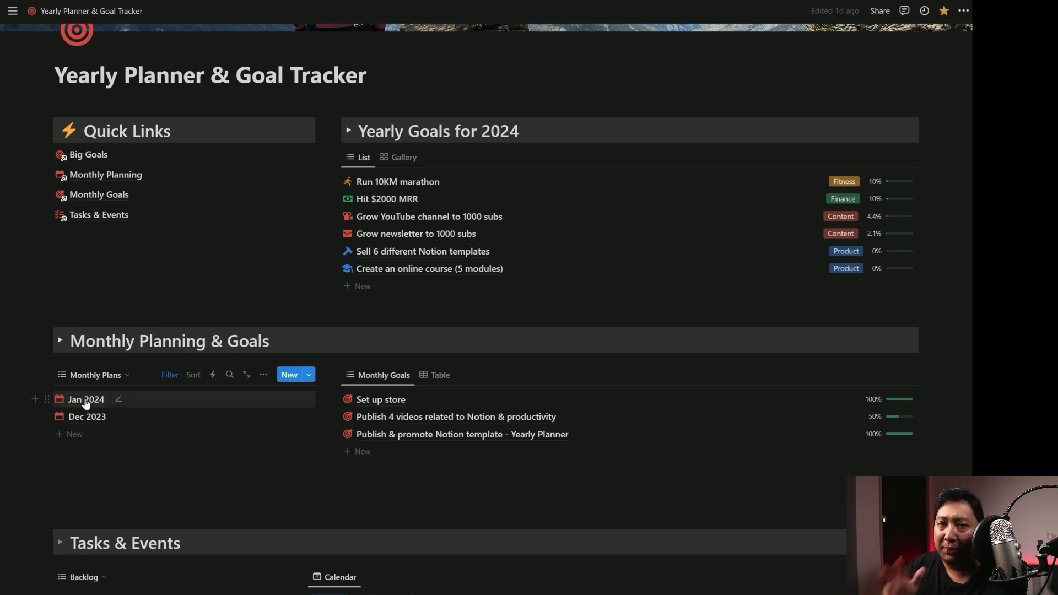
scroll(246, 270, down, 3)
mouse_move(292, 190)
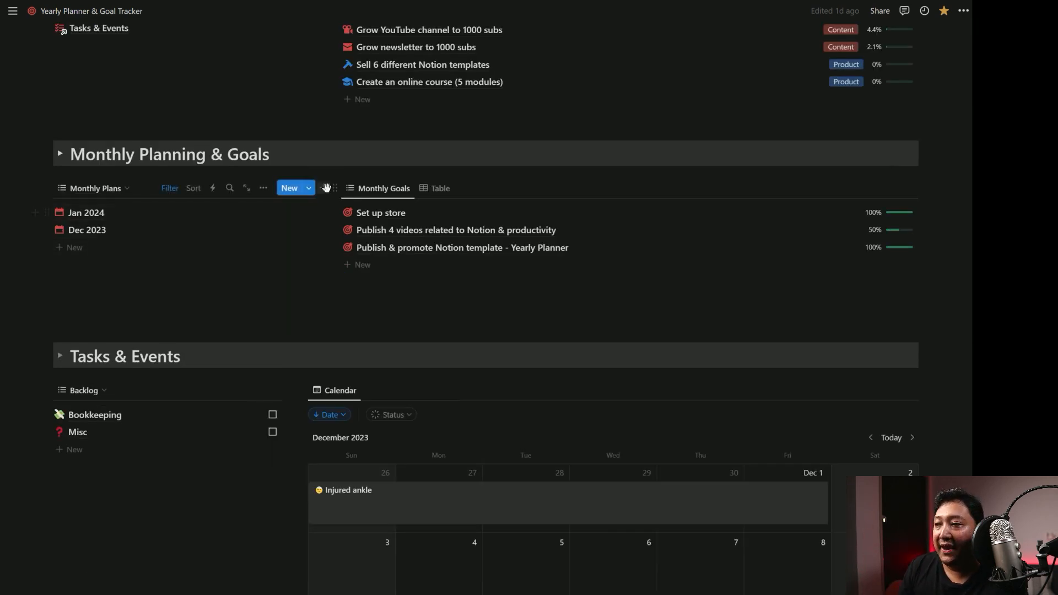
click(289, 189)
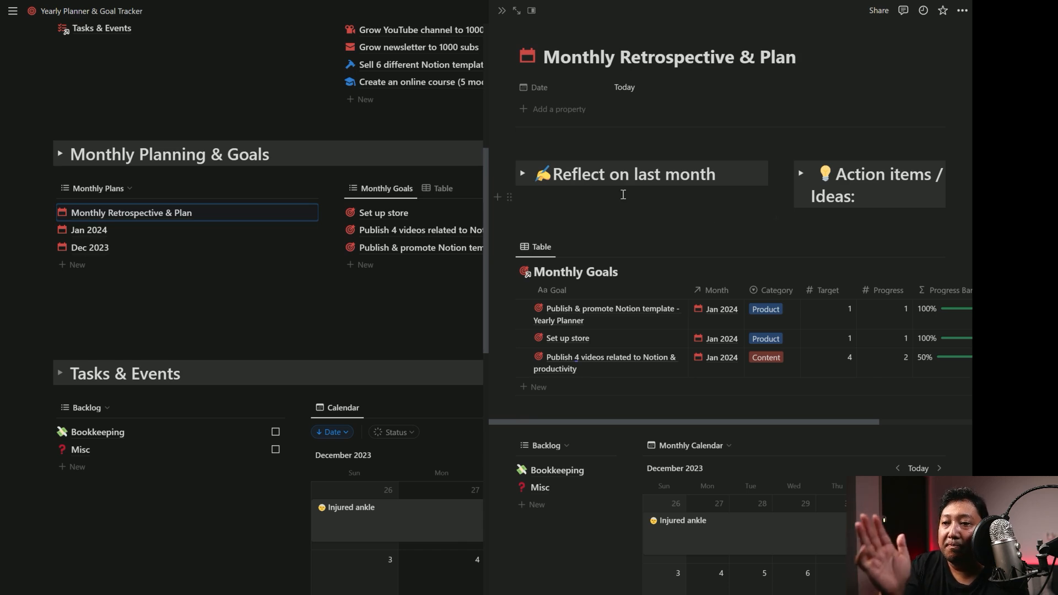
scroll(694, 353, down, 7)
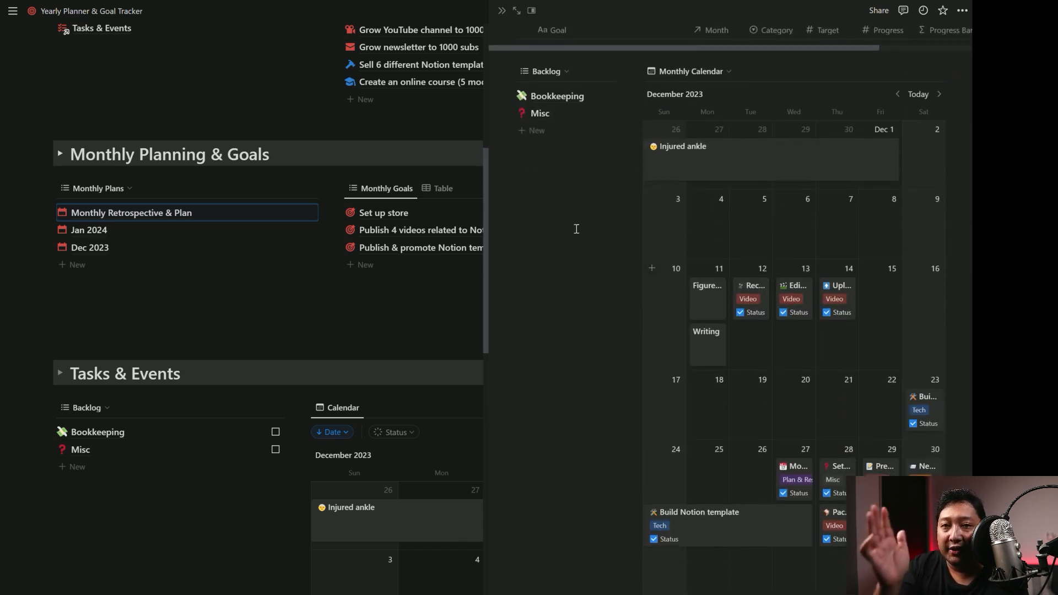
scroll(605, 317, up, 8)
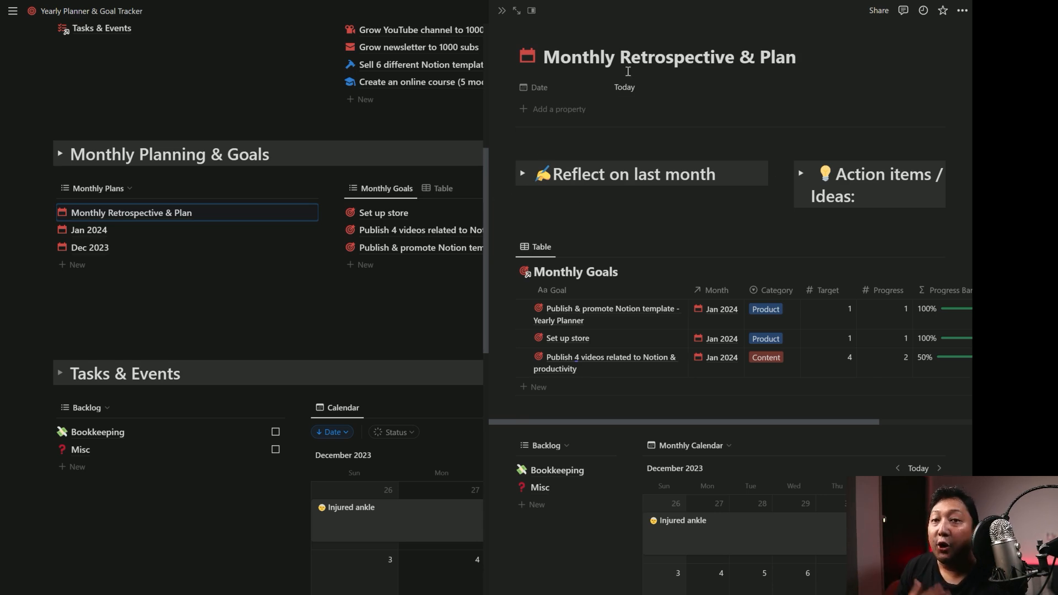
drag(546, 55, 793, 55)
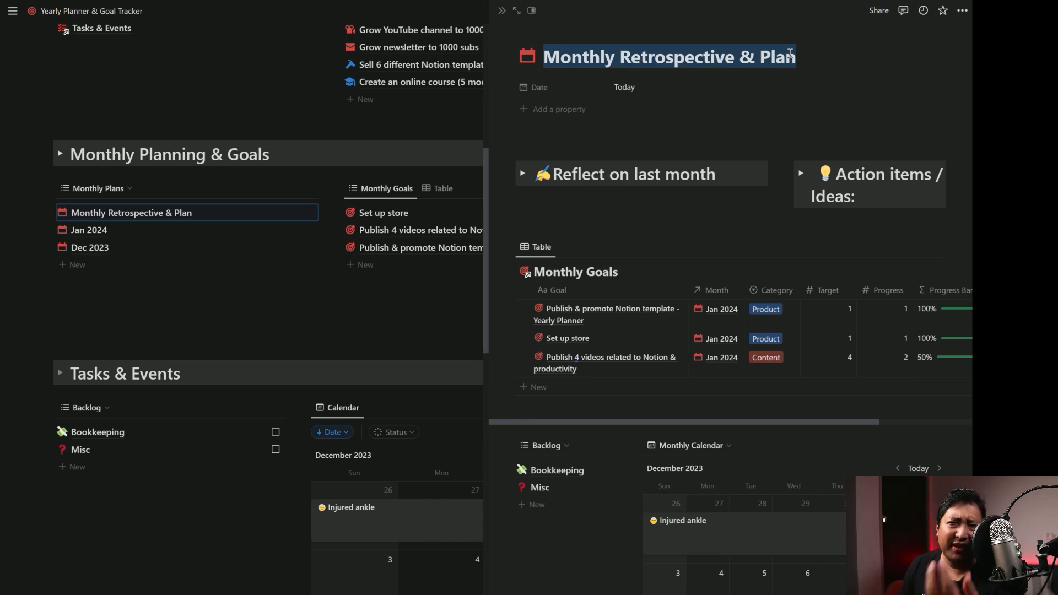
text(Feb 2024)
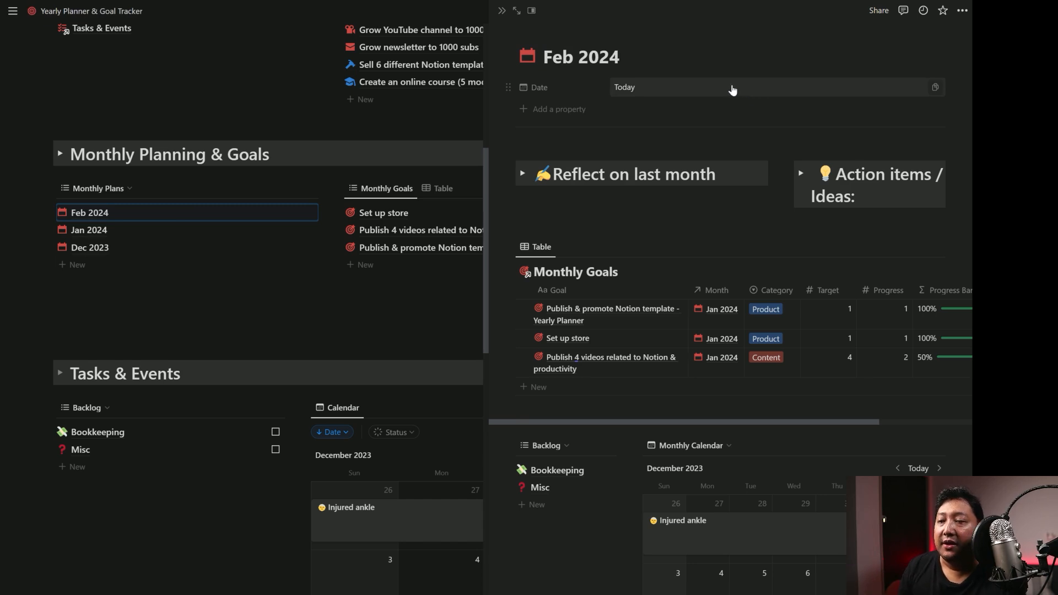
- Set the Feb 2024 plan's date to February 1, 2024
click(662, 89)
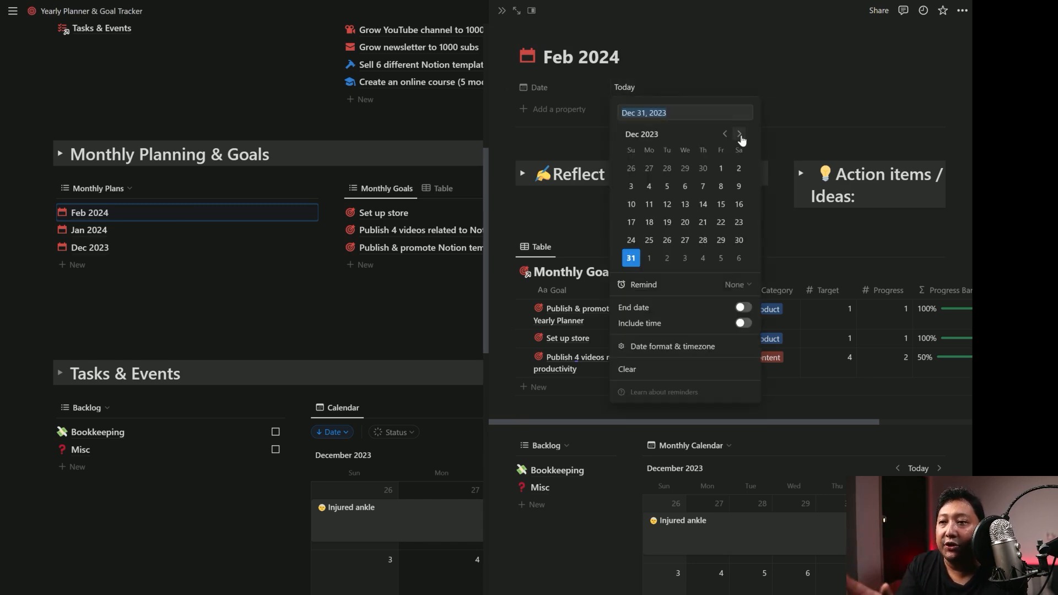
click(739, 135)
click(739, 136)
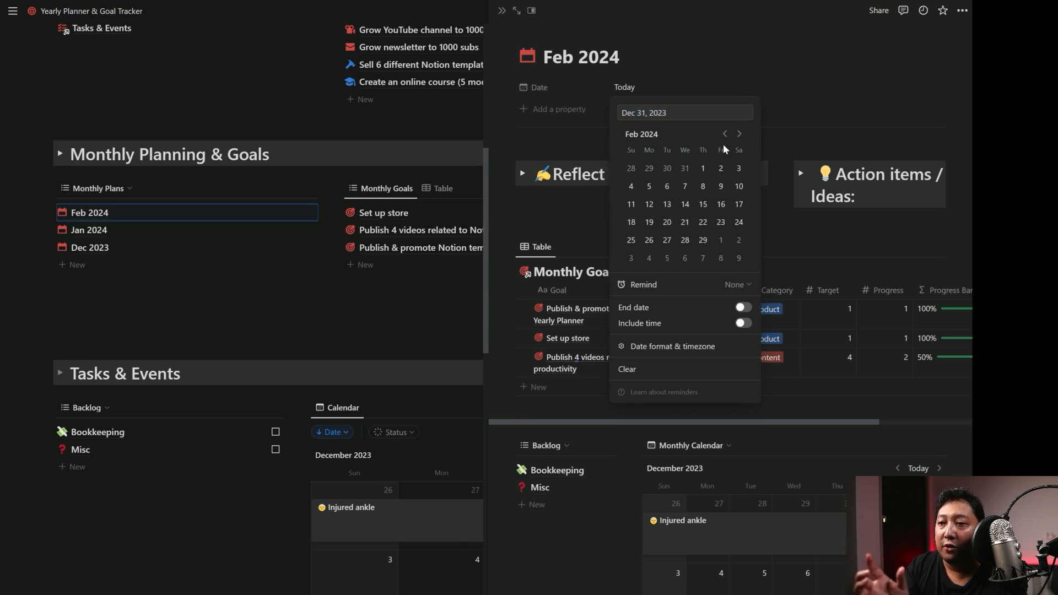
click(702, 168)
click(876, 102)
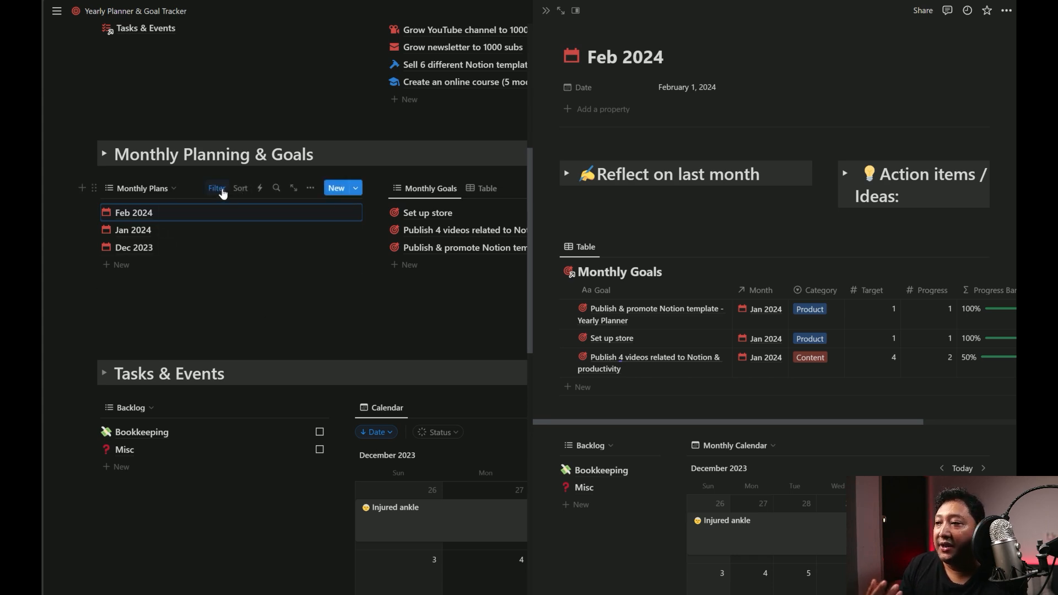
- Show the date filter of the Monthly Plans list and open the Jan 2024 plan as a full page
click(217, 188)
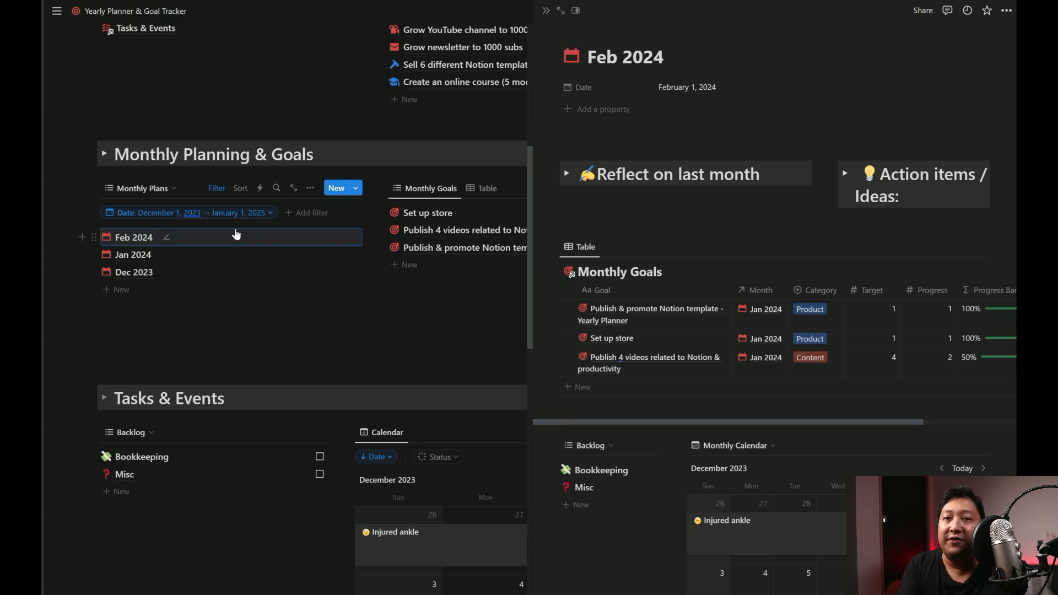
click(286, 343)
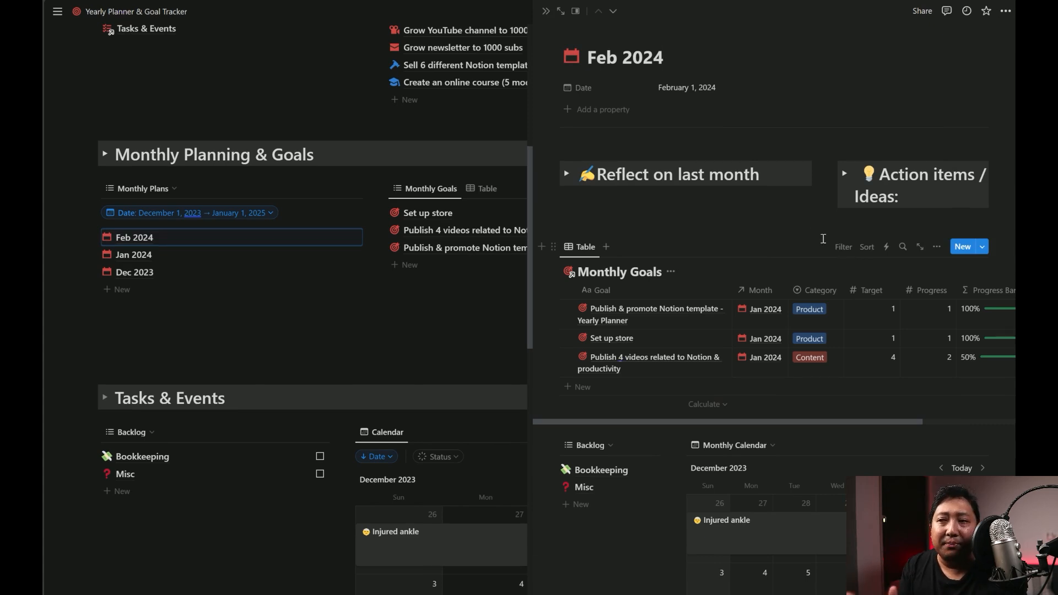
click(136, 255)
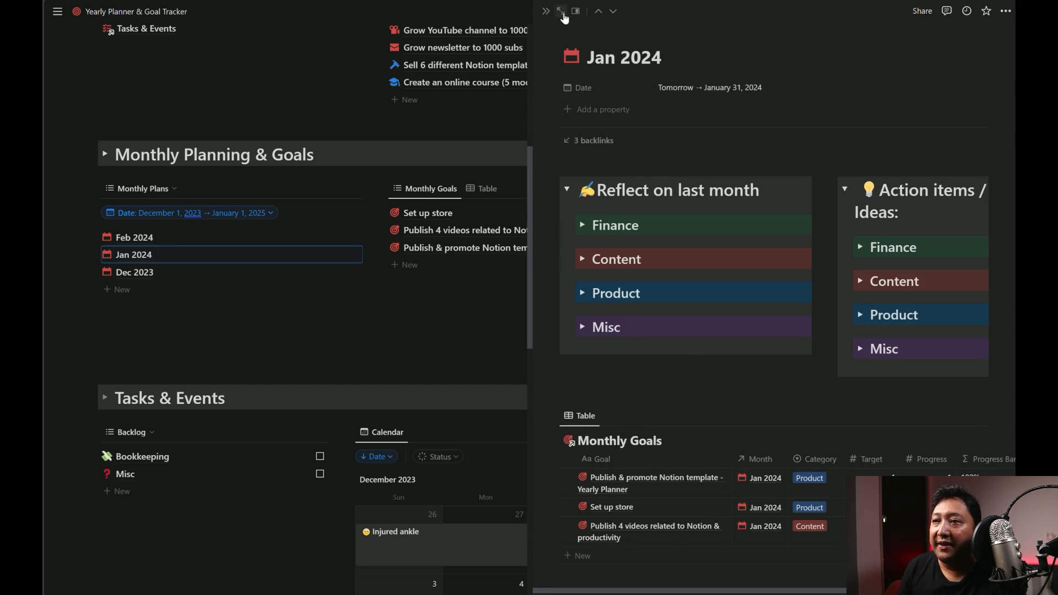
click(561, 12)
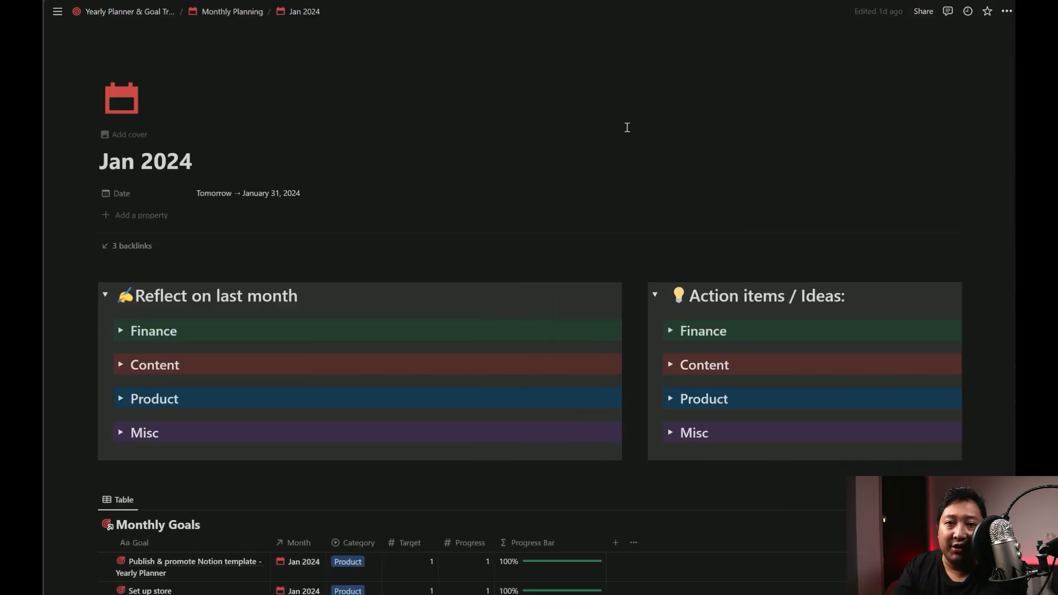
scroll(345, 110, down, 2)
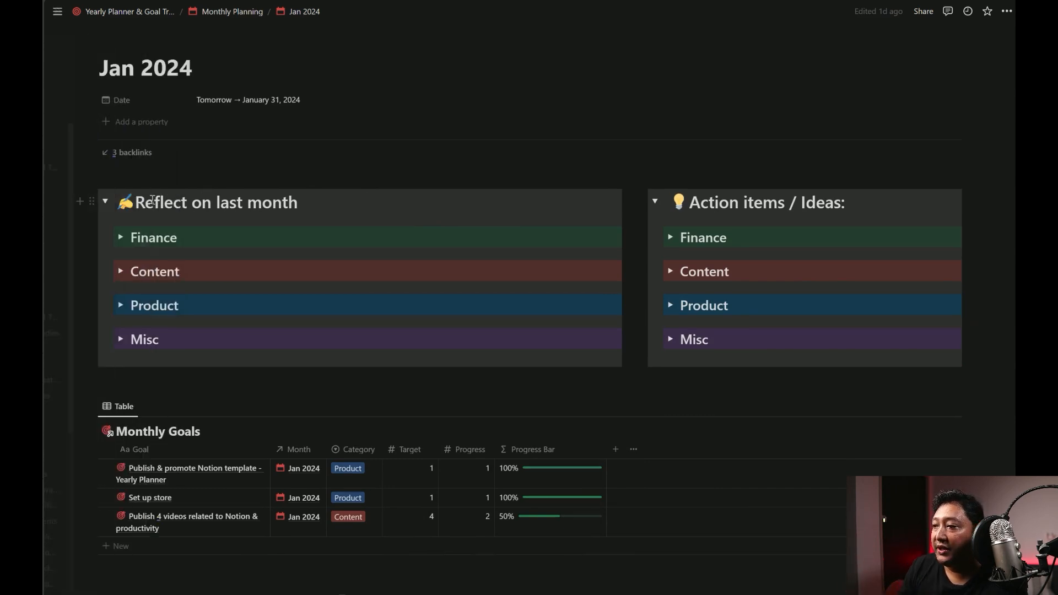
- Collapse the "Reflect on last month" and "Action items / Ideas" sections on the Jan 2024 page
click(104, 203)
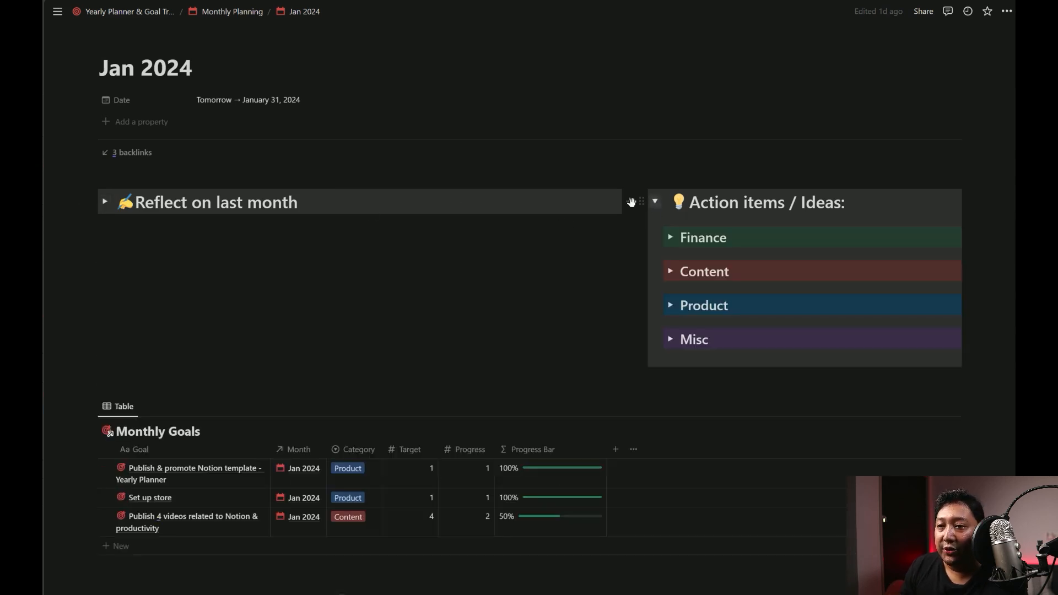
click(104, 202)
click(104, 201)
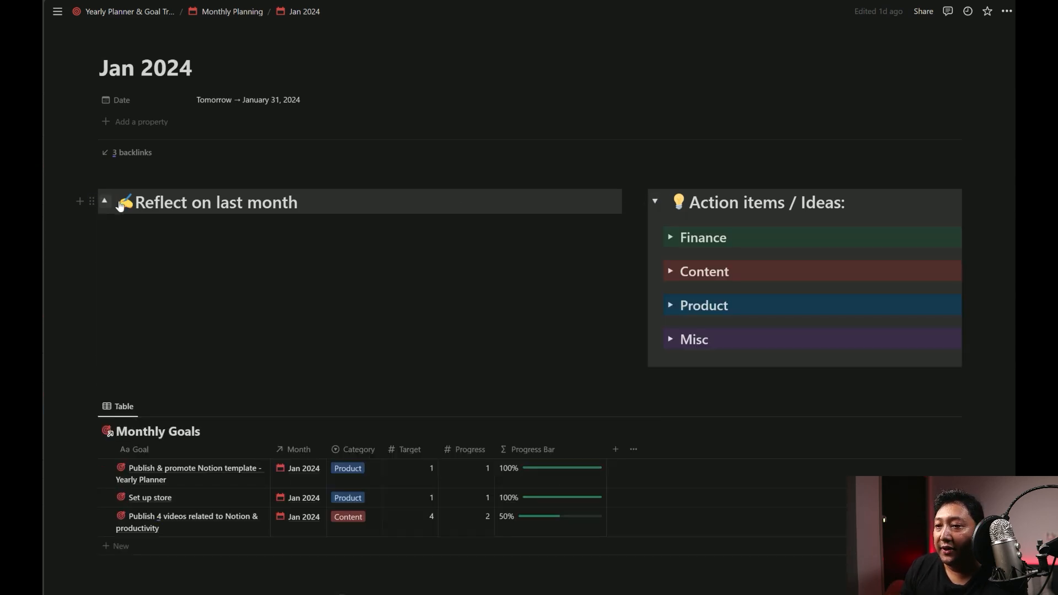
click(655, 202)
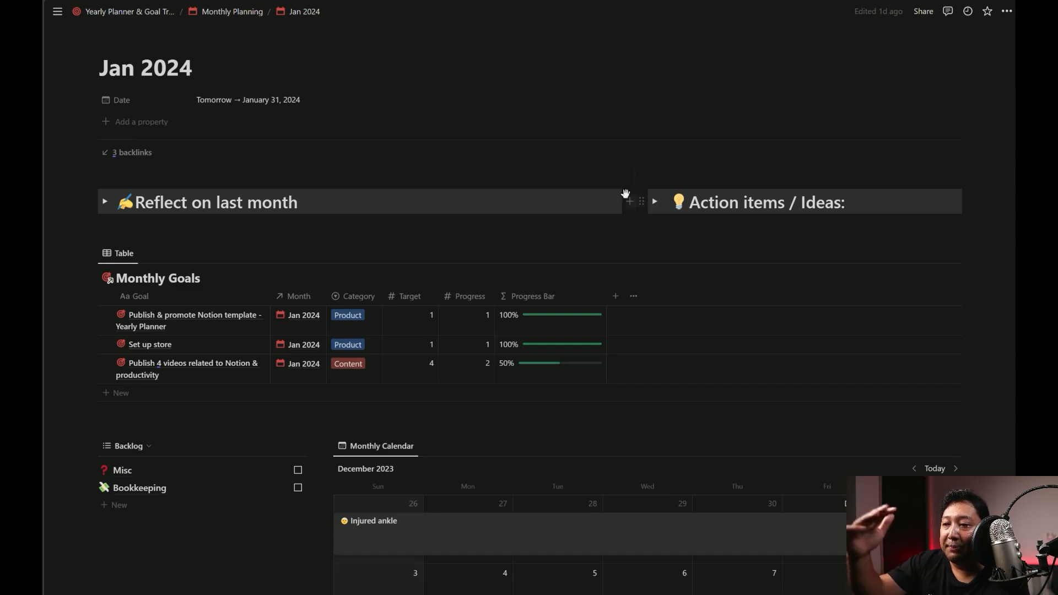
- Expand the "Reflect on last month" section of Jan 2024 and its Finance, Content, Product and Misc parts to read the reflections
scroll(551, 340, down, 8)
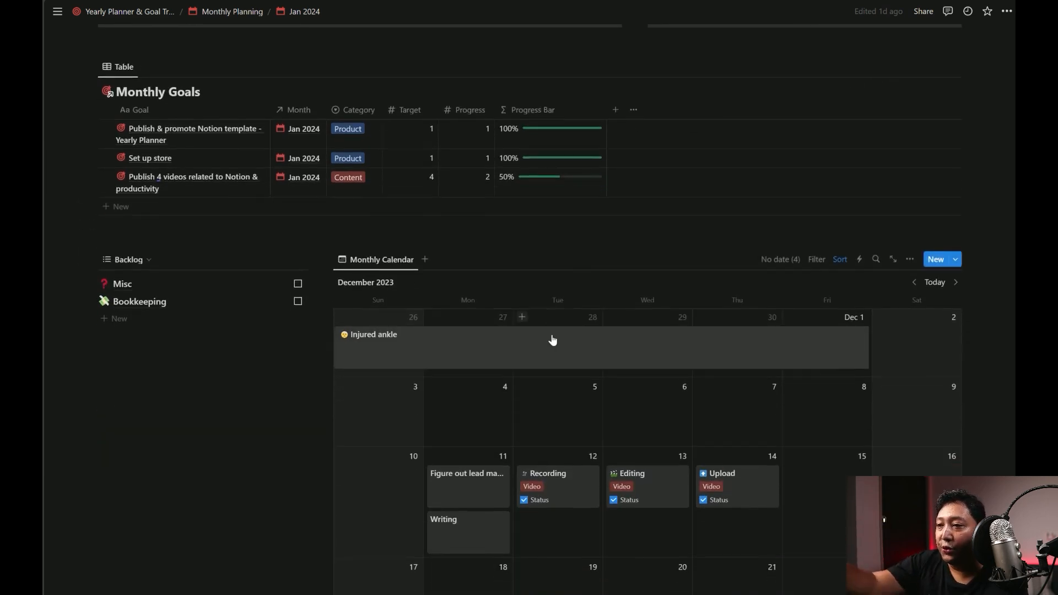
scroll(554, 340, up, 8)
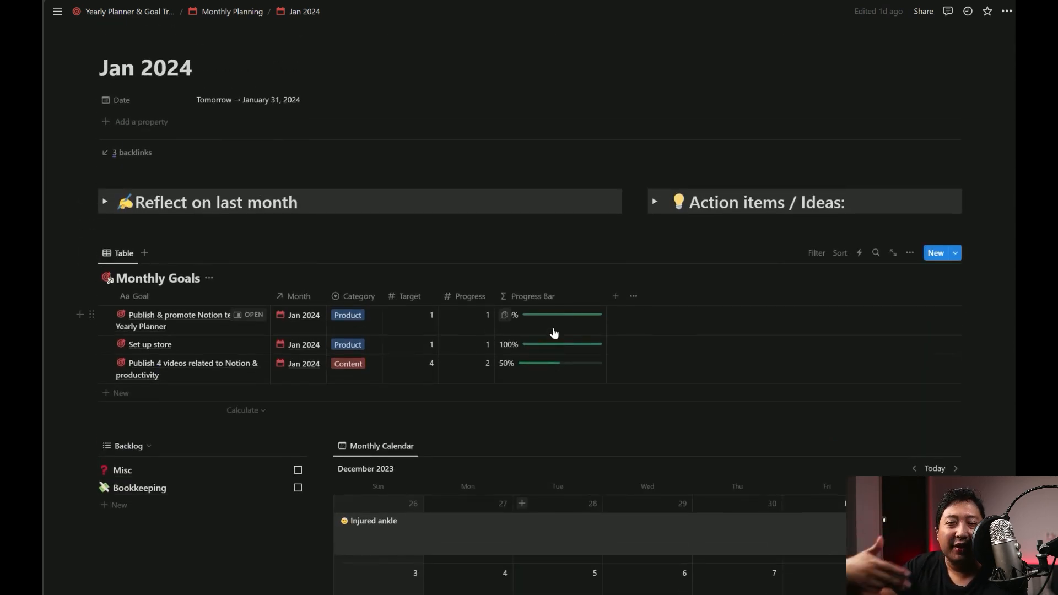
click(105, 202)
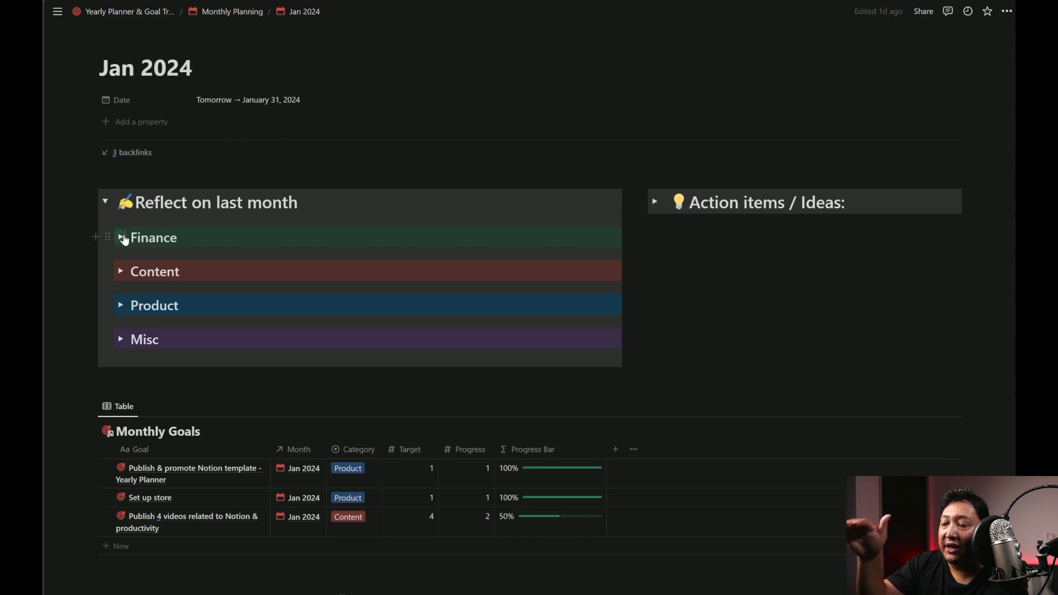
click(121, 237)
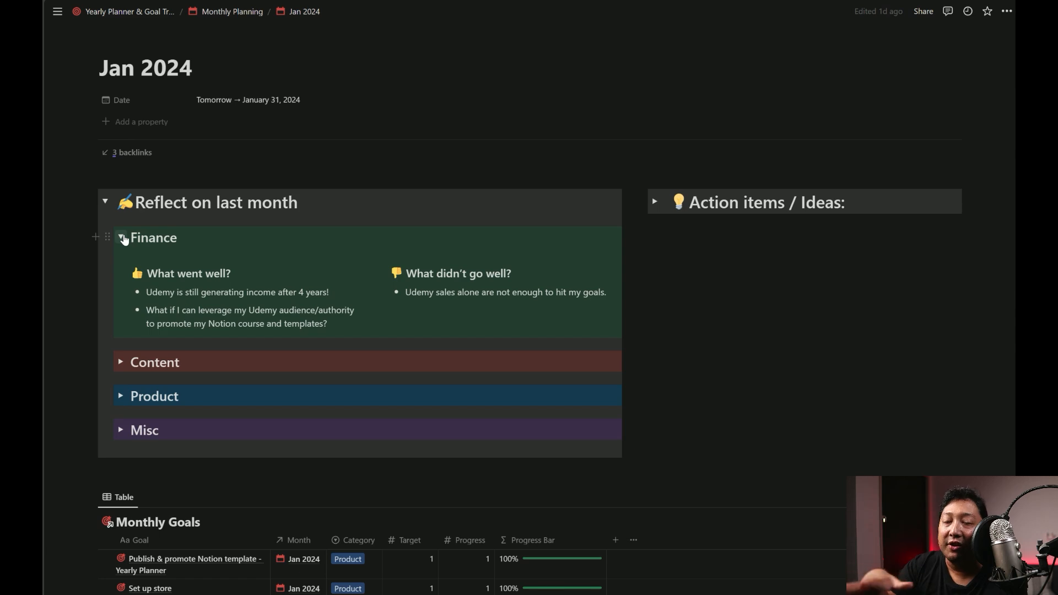
click(120, 362)
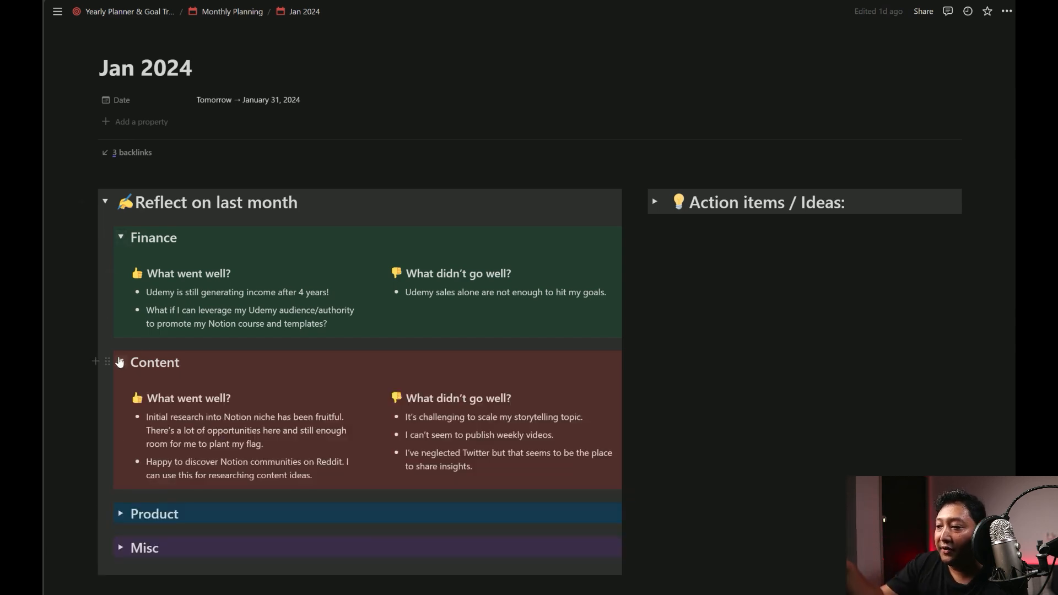
click(120, 514)
scroll(121, 444, down, 3)
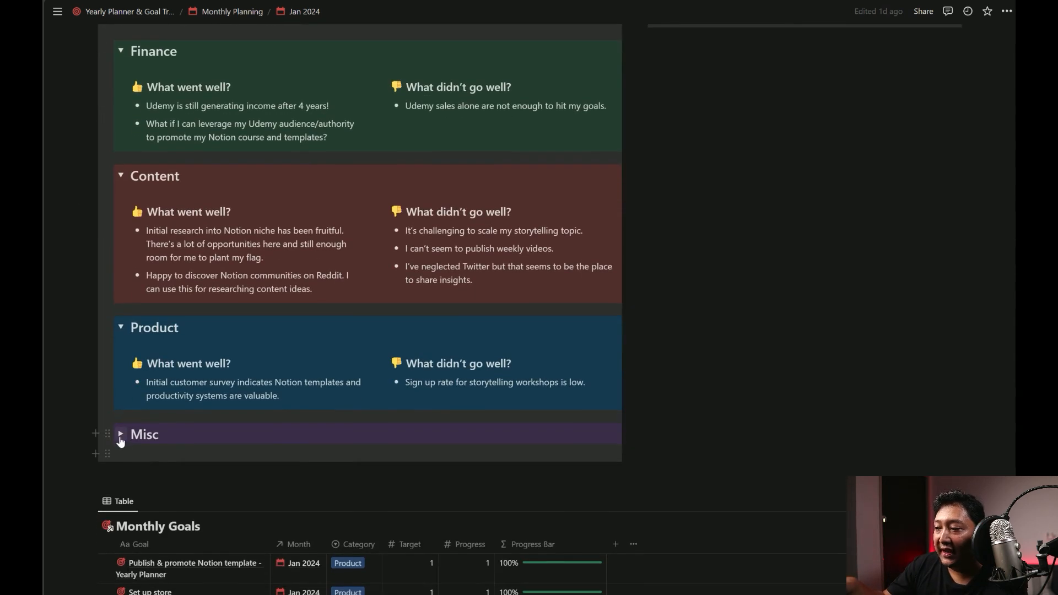
click(120, 439)
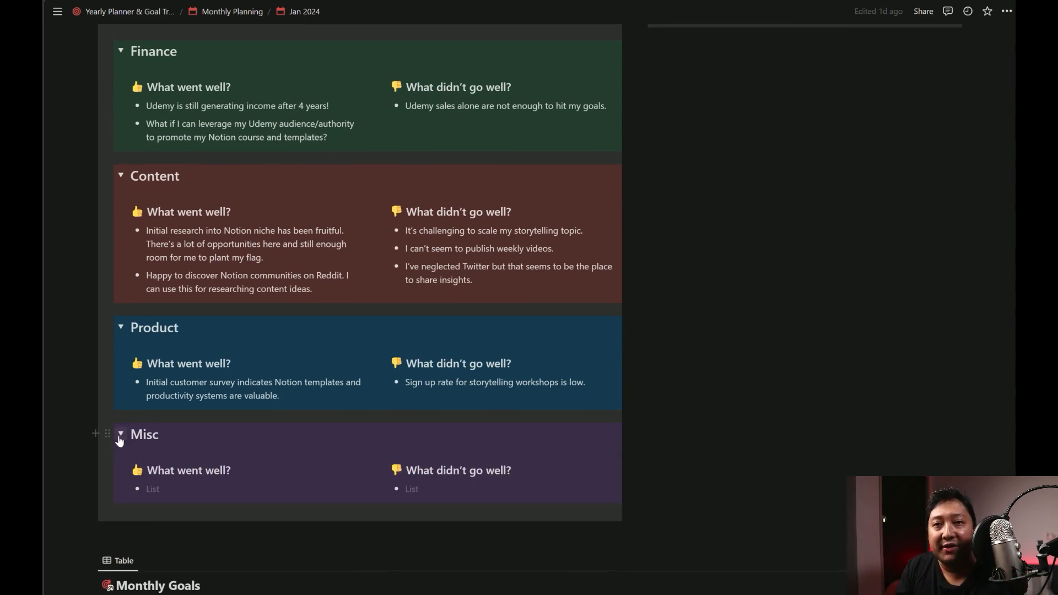
- Collapse the Misc, Product and Finance reflections so only the Content reflection stays open
click(120, 438)
click(121, 327)
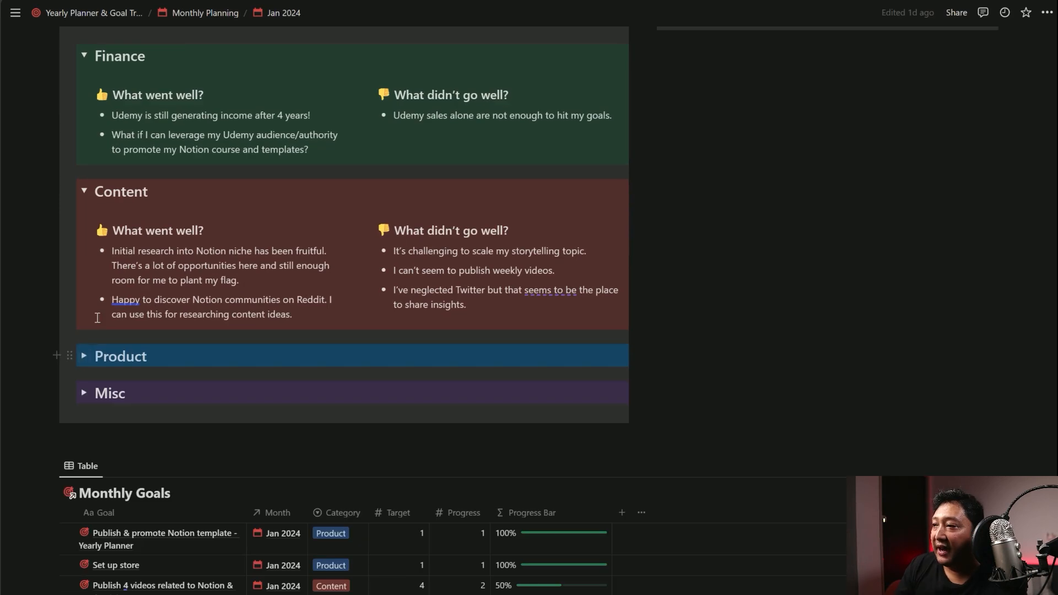
scroll(347, 252, up, 2)
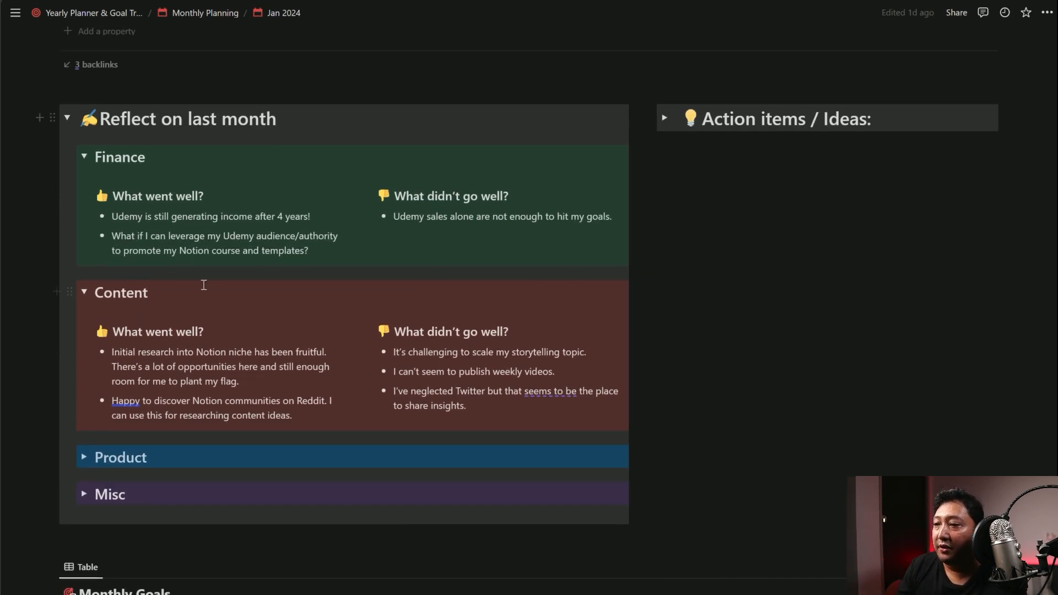
click(84, 157)
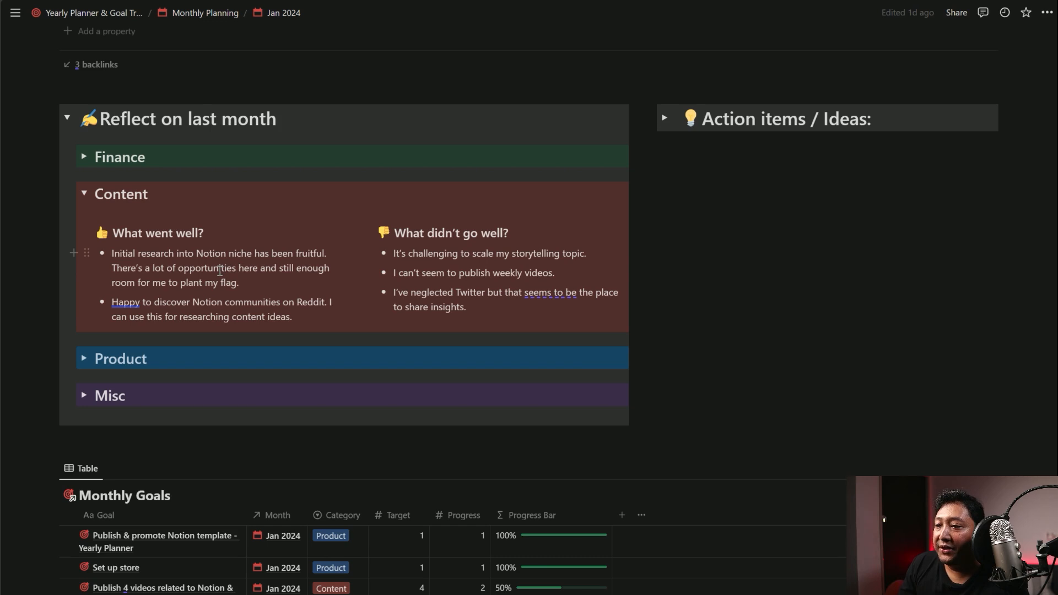
- Expand "Action items / Ideas" along with its Content and Product parts to read the planned actions
click(666, 118)
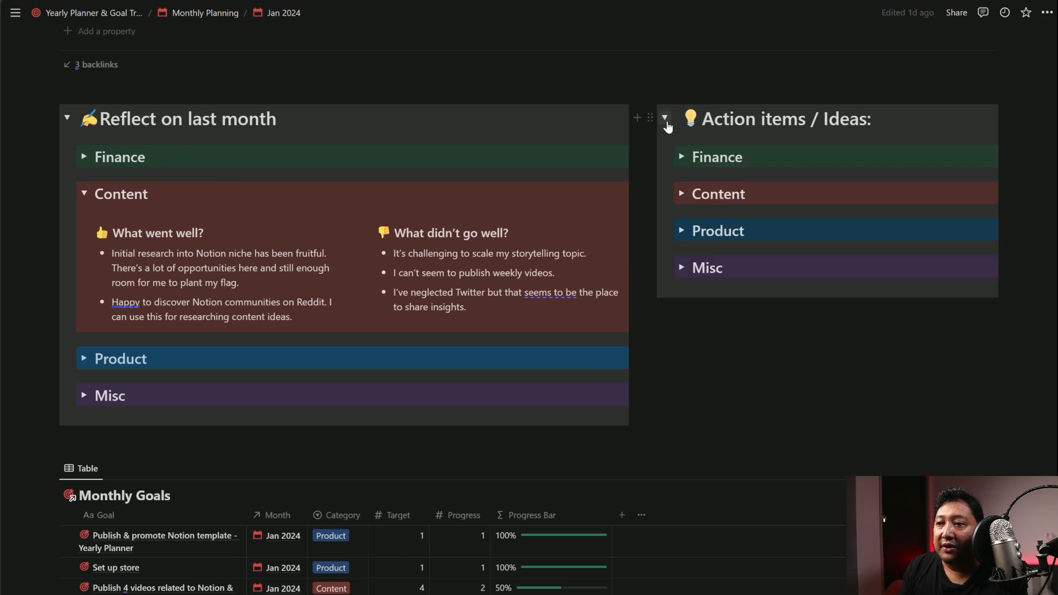
click(682, 194)
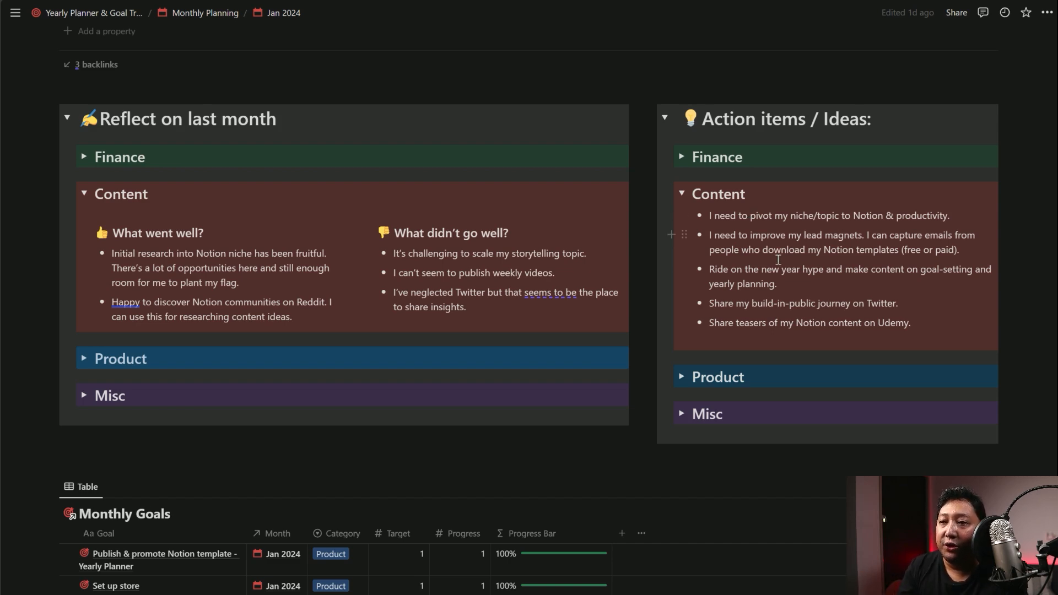
scroll(777, 259, down, 9)
scroll(776, 259, up, 3)
scroll(777, 259, up, 8)
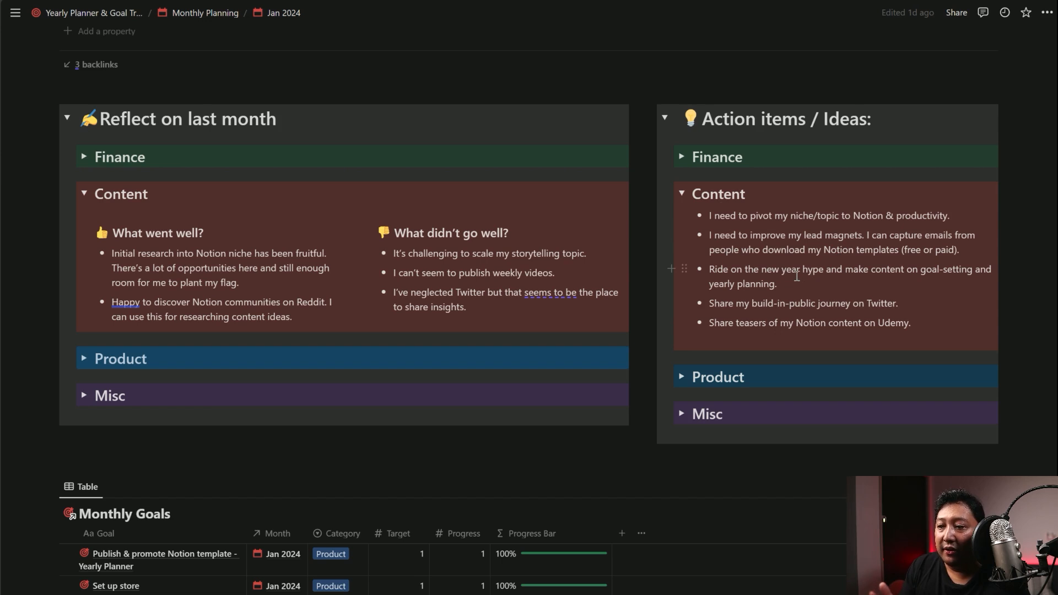
click(682, 376)
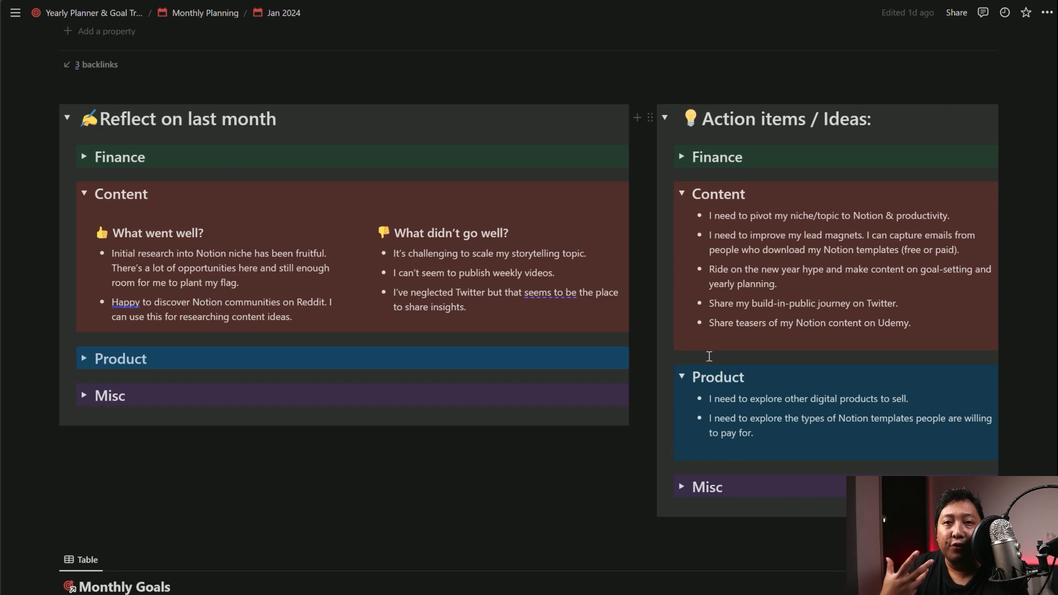
- Compare the listed action items and ideas with the goals in the Monthly Goals table
scroll(716, 353, down, 7)
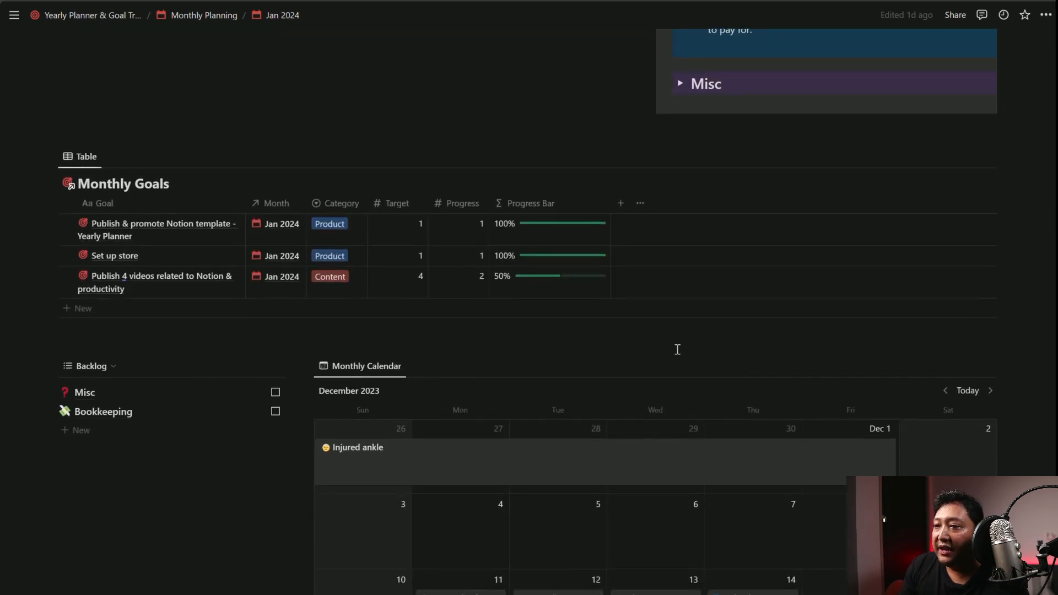
scroll(668, 330, up, 6)
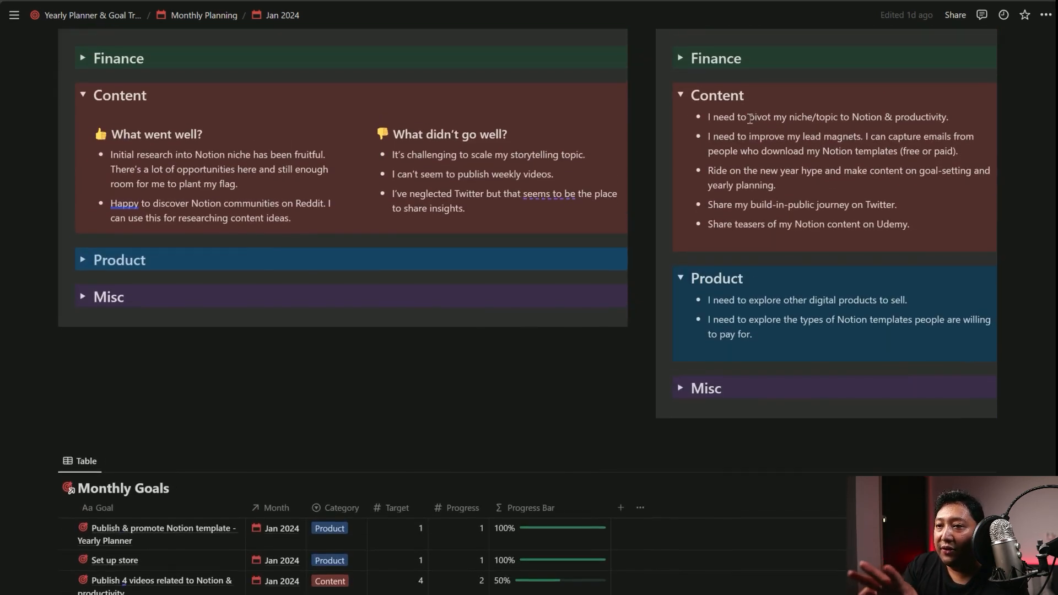
scroll(716, 165, up, 1)
scroll(739, 242, down, 6)
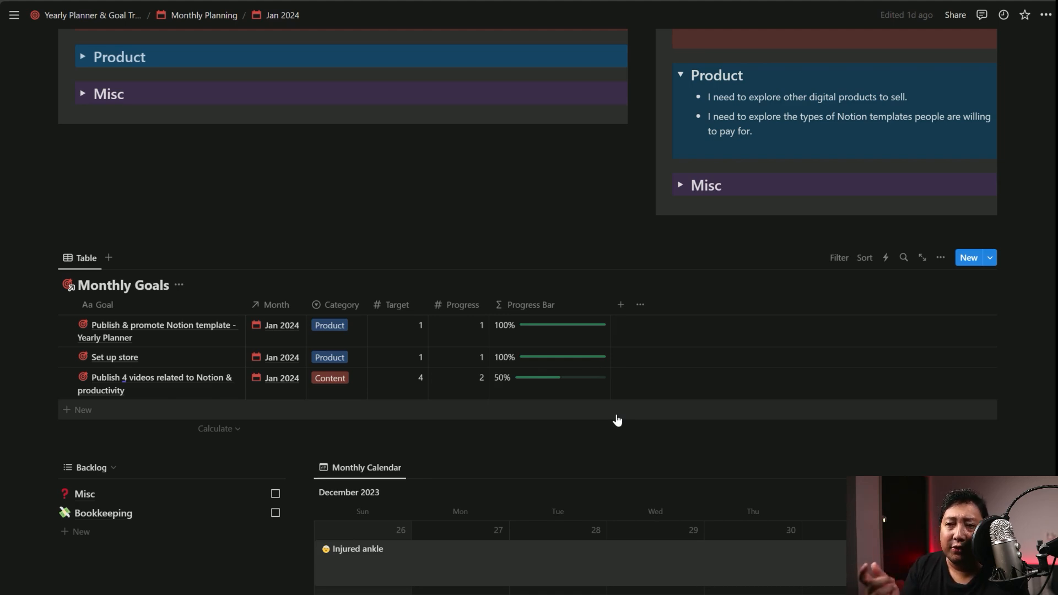
scroll(634, 419, up, 5)
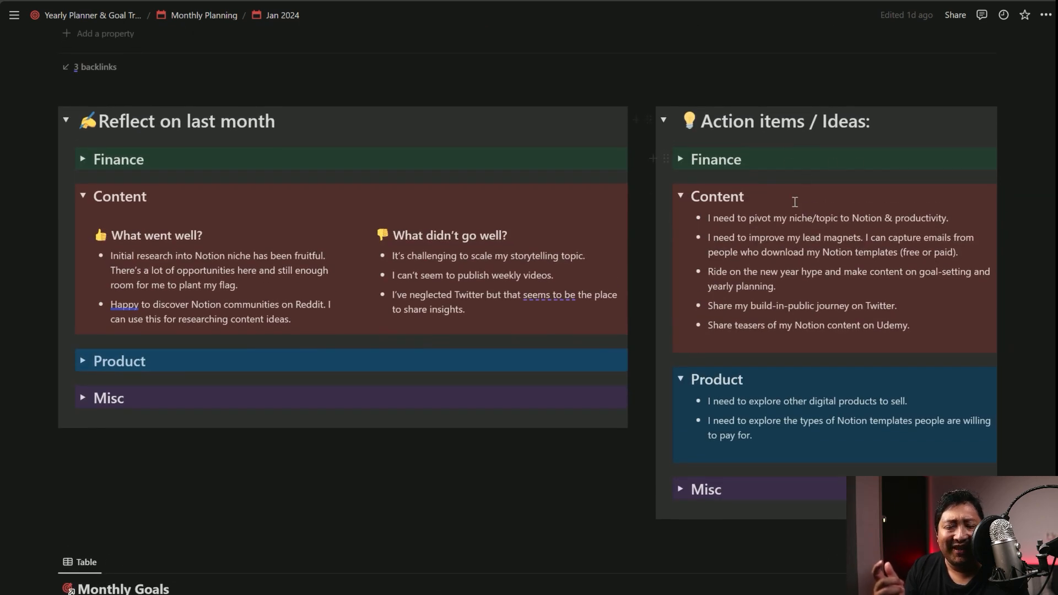
scroll(802, 198, down, 4)
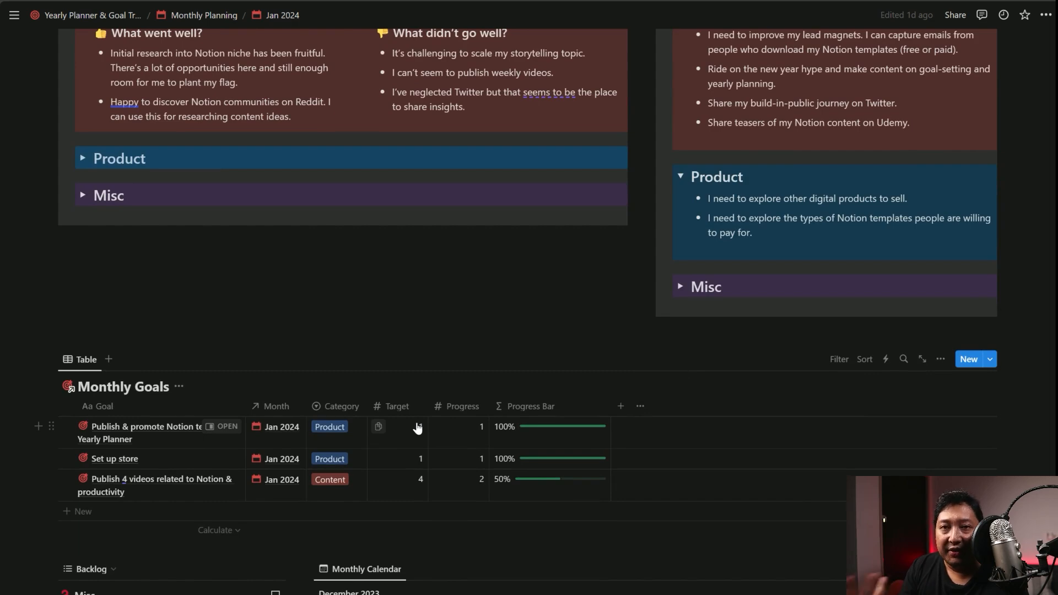
scroll(804, 148, up, 4)
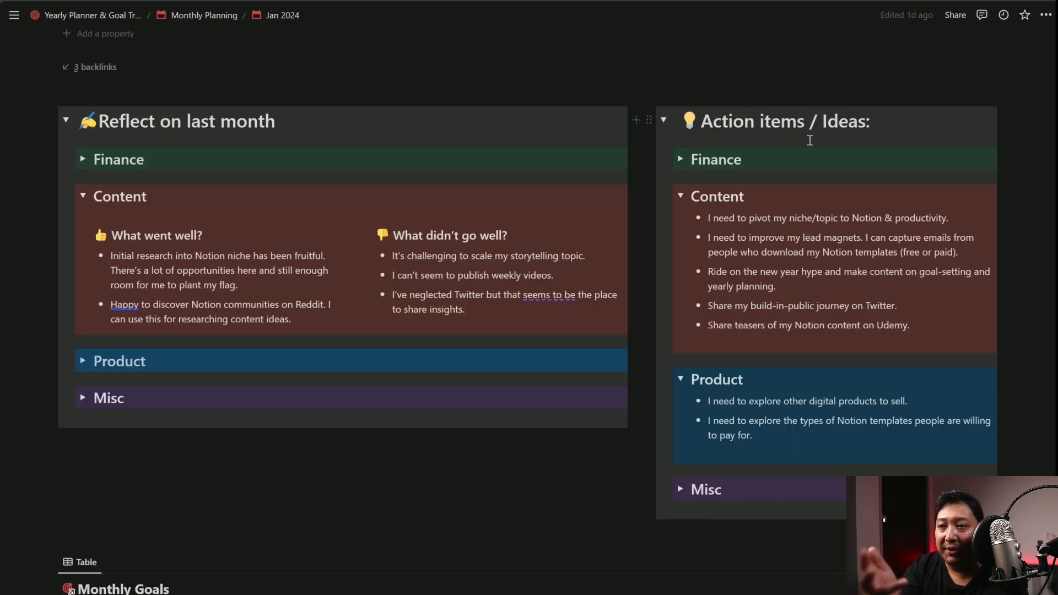
scroll(814, 365, down, 4)
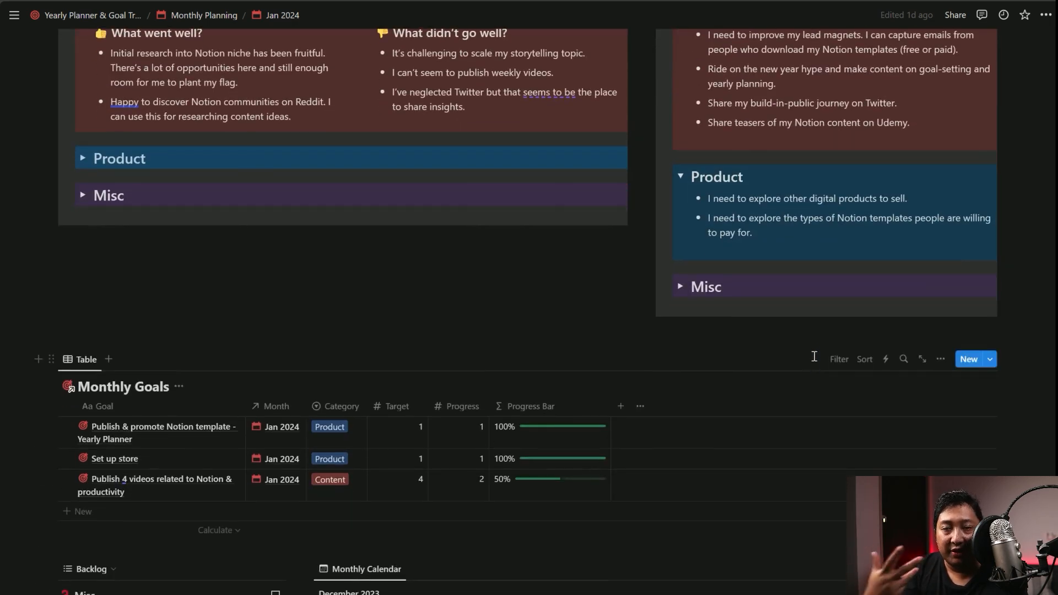
- Add a goal named "new goal" to the Monthly Goals table and link it to the Feb 2024 month
click(84, 512)
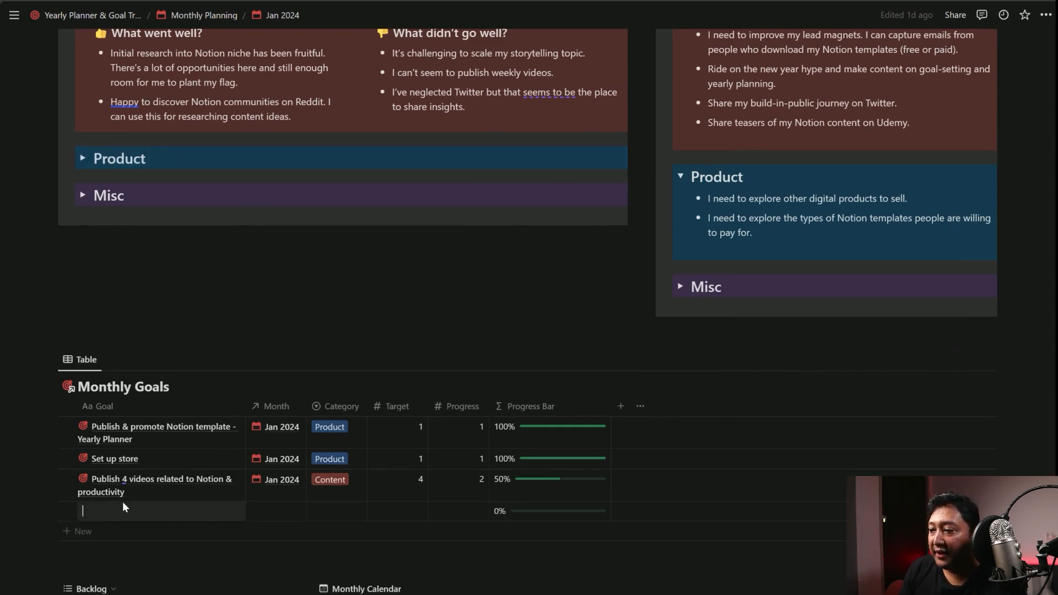
text(new goal)
key(Escape)
click(287, 512)
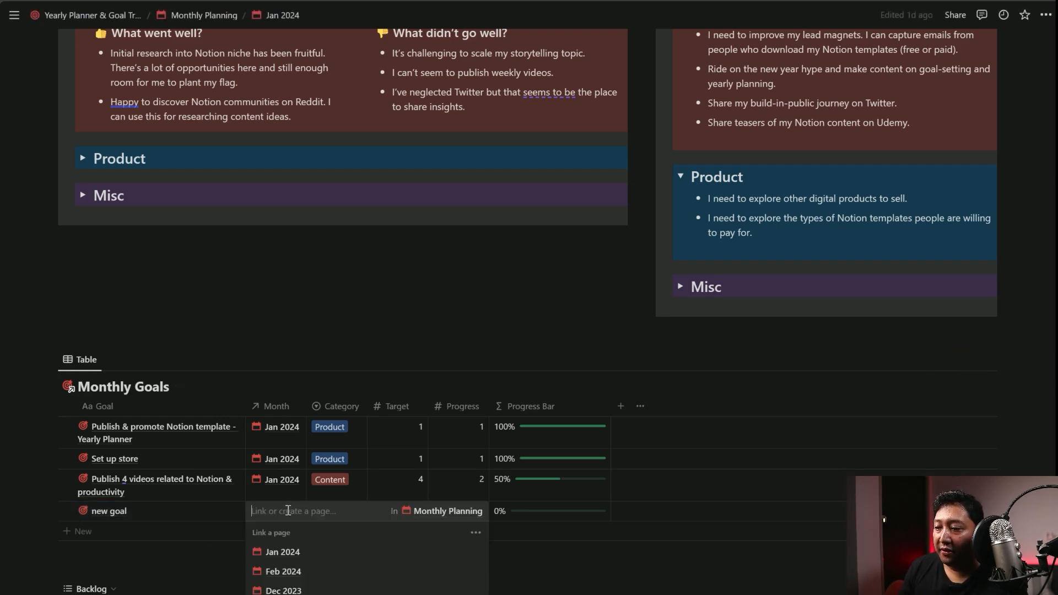
click(325, 576)
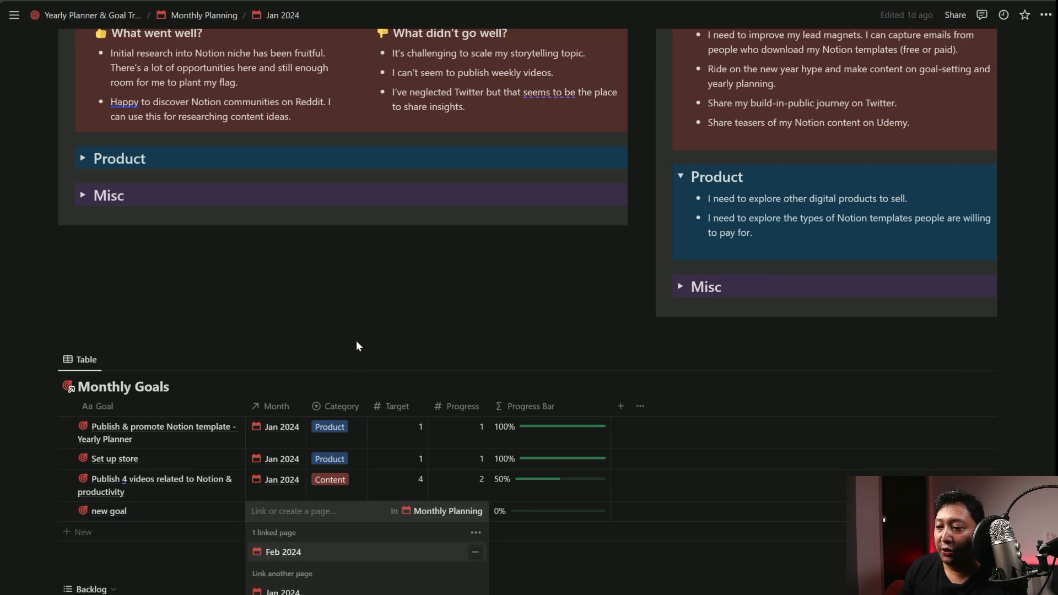
key(Escape)
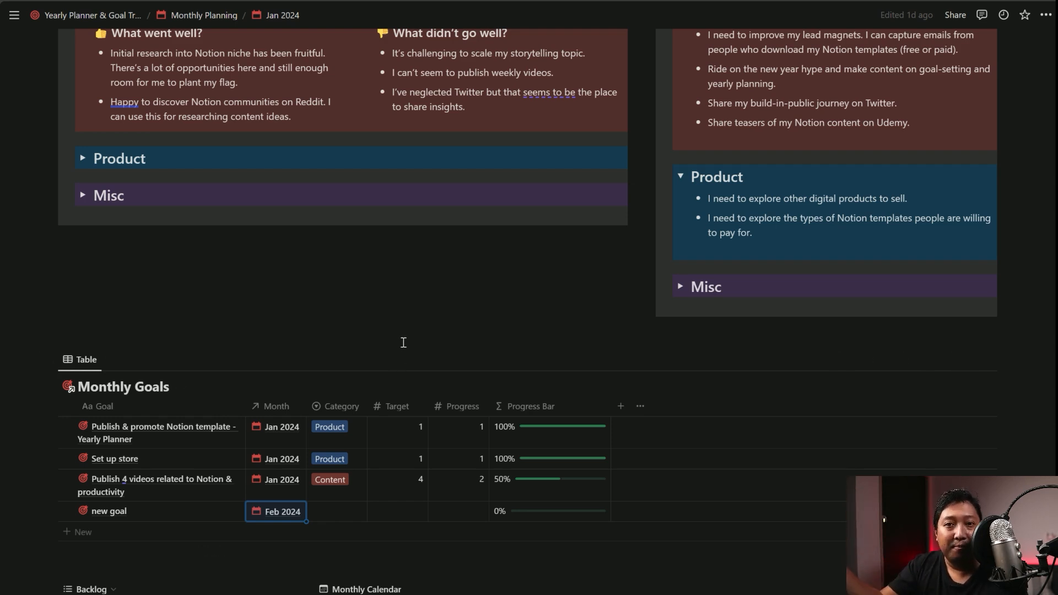
- Set the new goal's category to Content, its target to 10 and its progress to 0
click(333, 511)
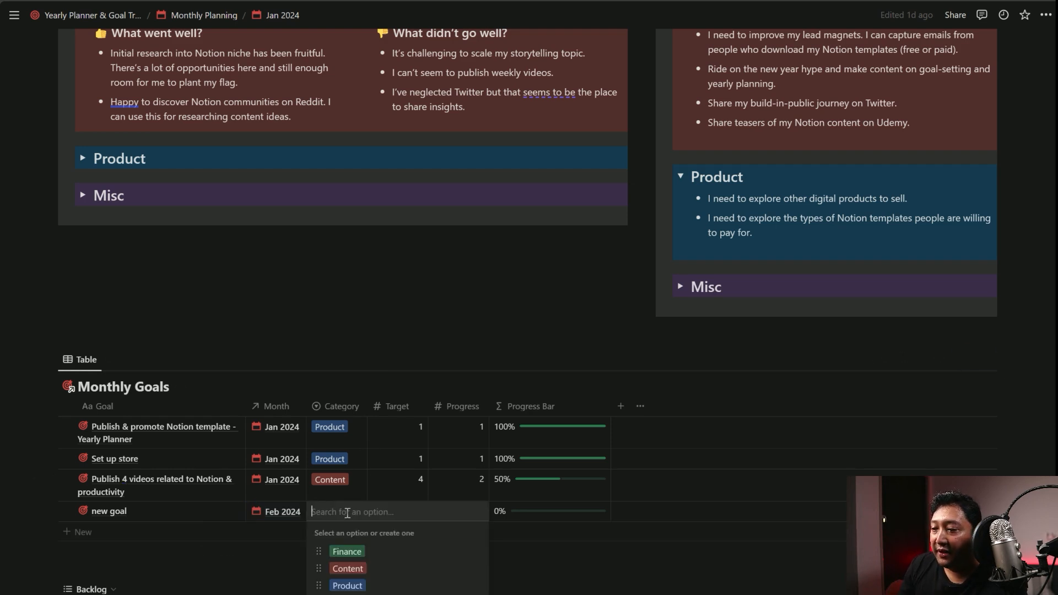
click(395, 564)
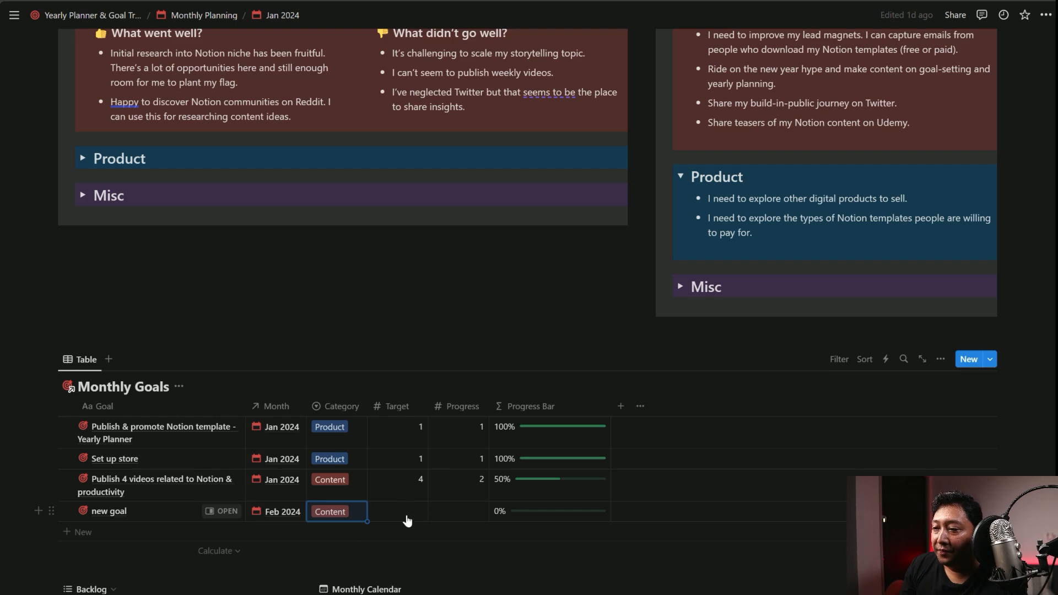
click(407, 516)
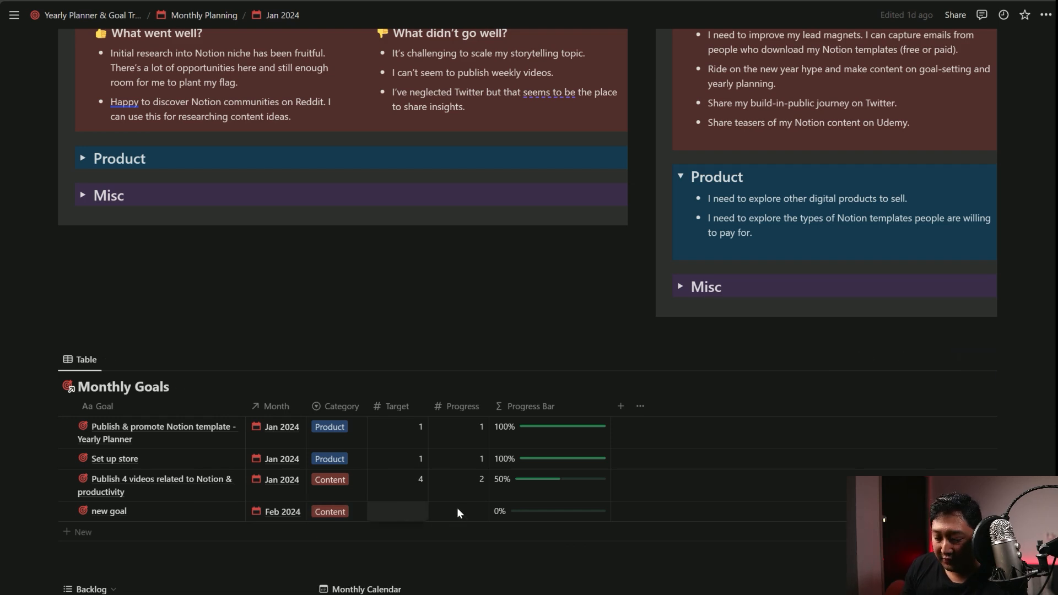
text(10)
key(Return)
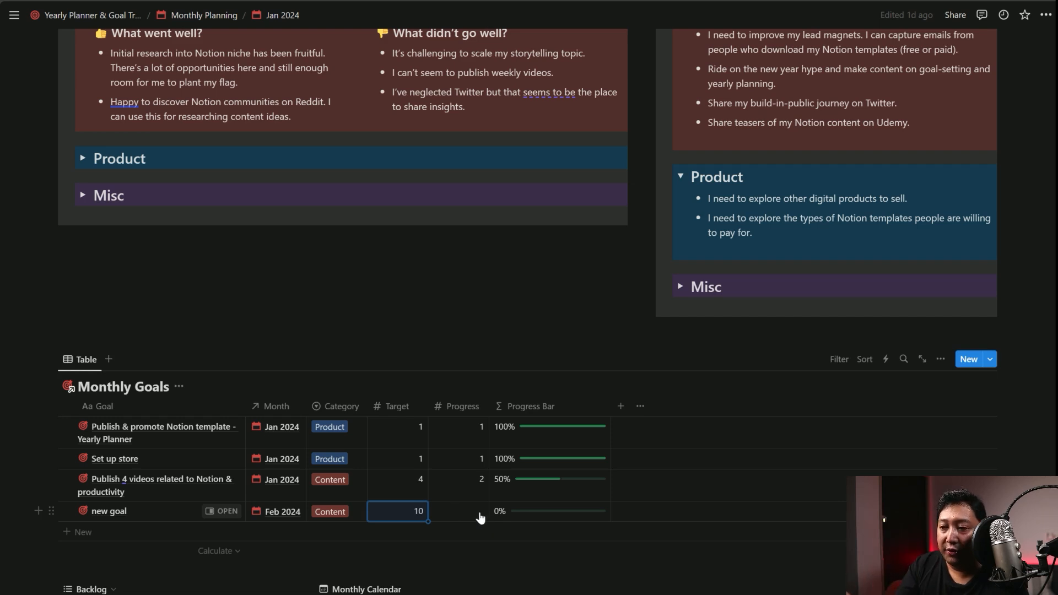
click(468, 519)
text(0)
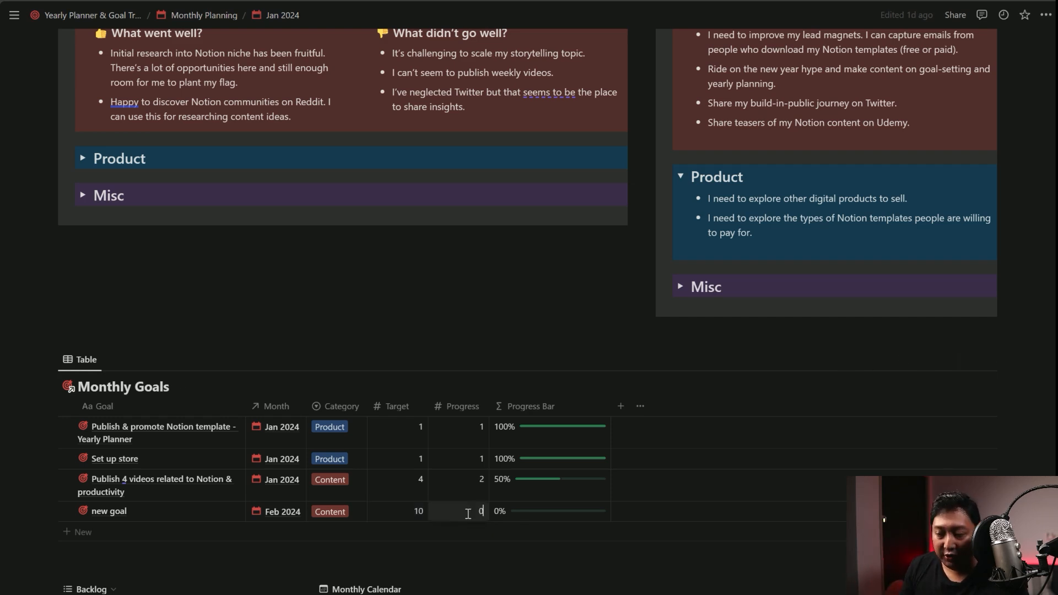
key(Return)
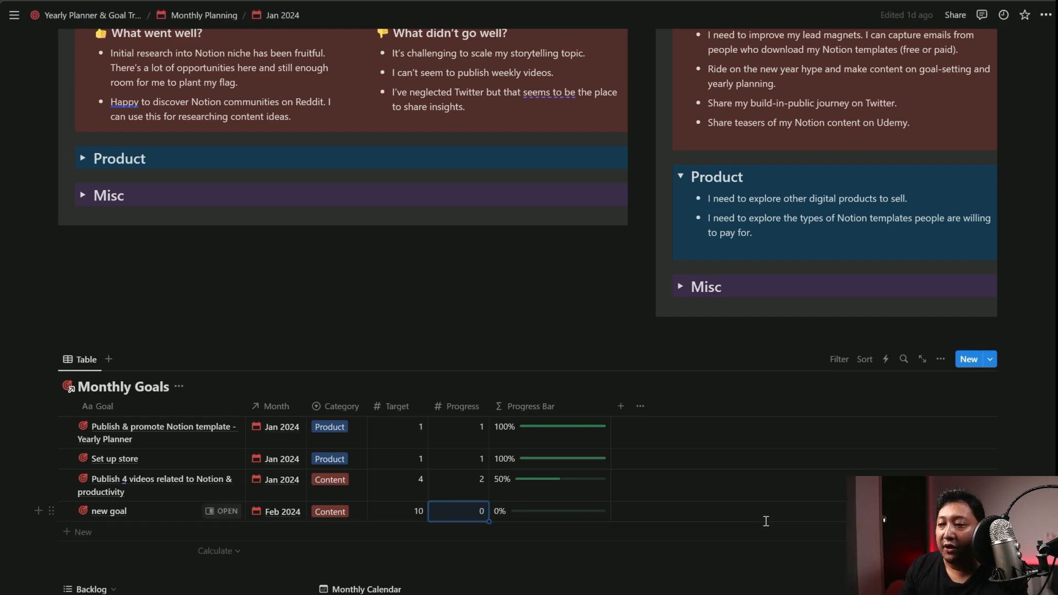
scroll(531, 385, down, 5)
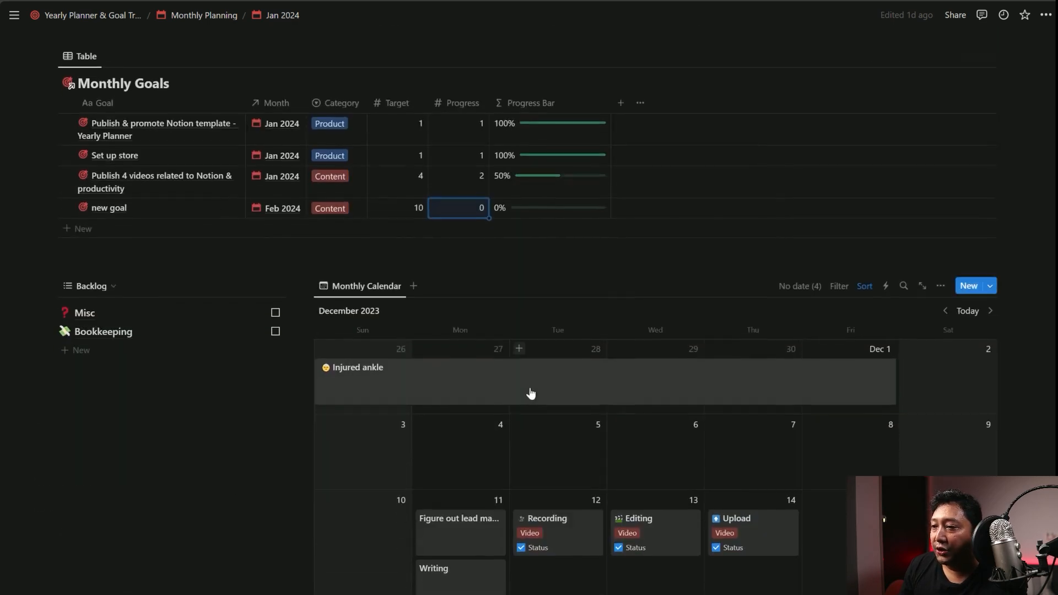
scroll(590, 307, down, 2)
scroll(590, 307, up, 3)
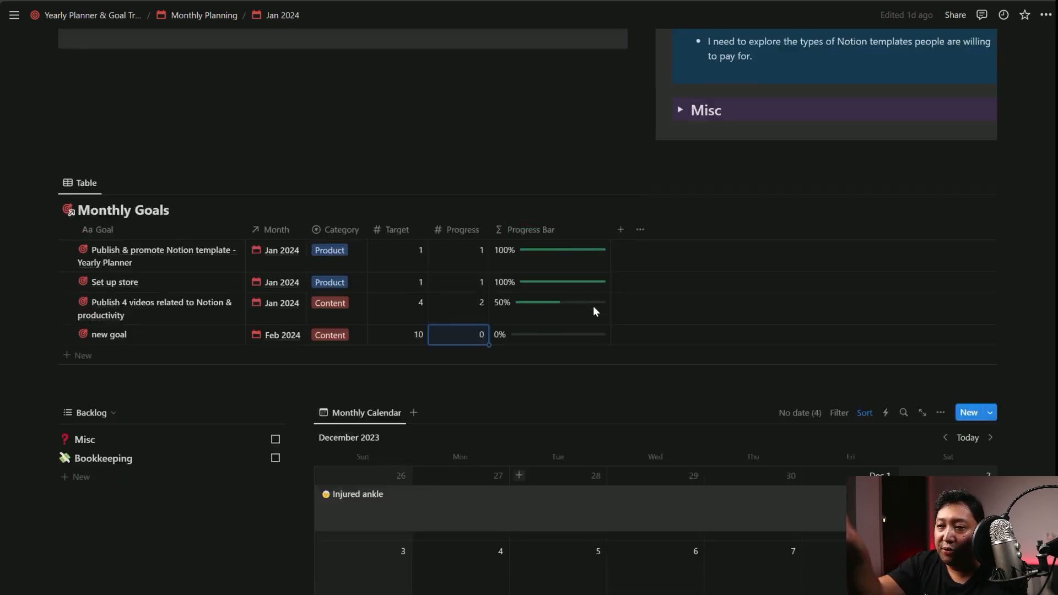
scroll(594, 307, up, 2)
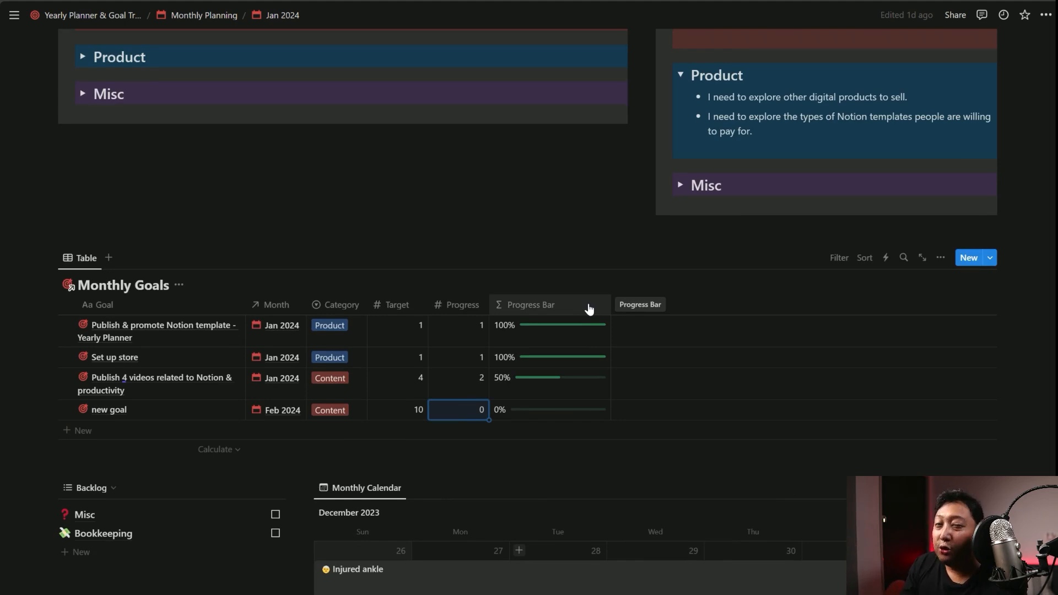
scroll(382, 283, up, 8)
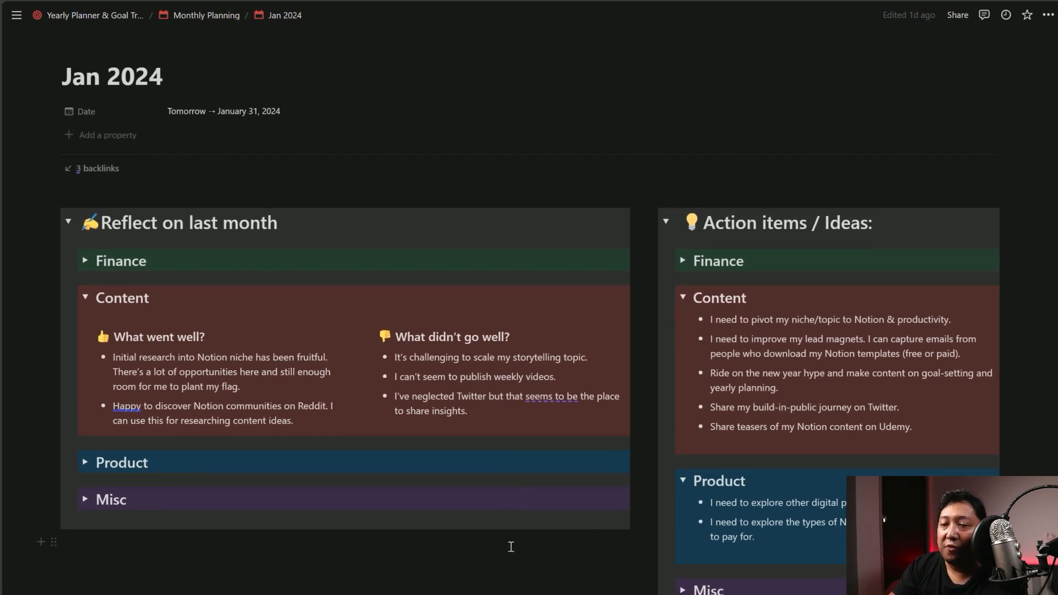
- Review the Jan 2024 page from its reflections and Monthly Goals down to the backlog and the tasks scheduled in the Monthly Calendar
scroll(512, 546, down, 2)
scroll(512, 547, down, 1)
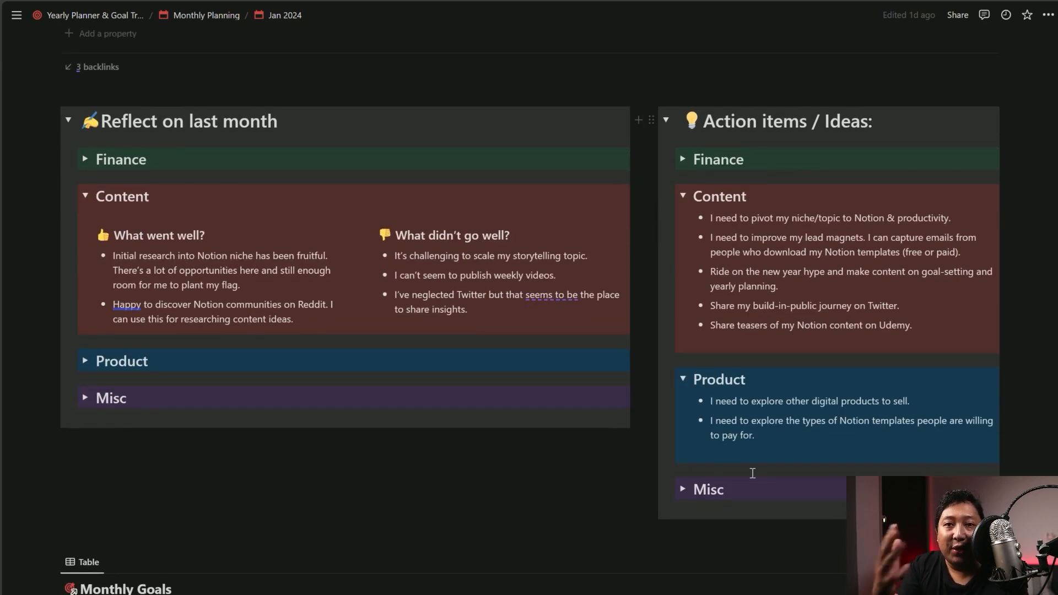
scroll(754, 474, down, 5)
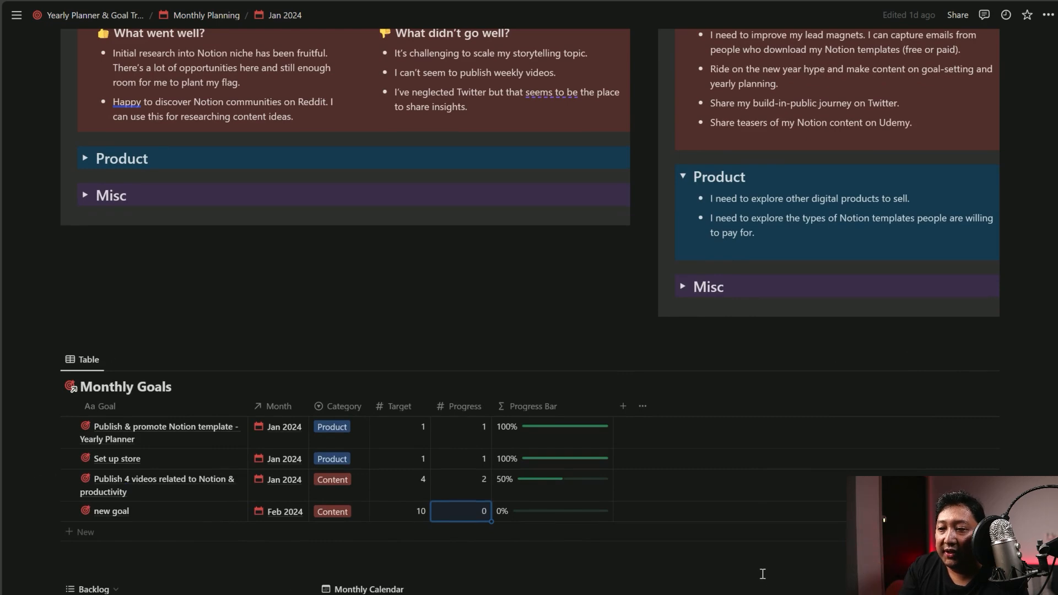
key(Escape)
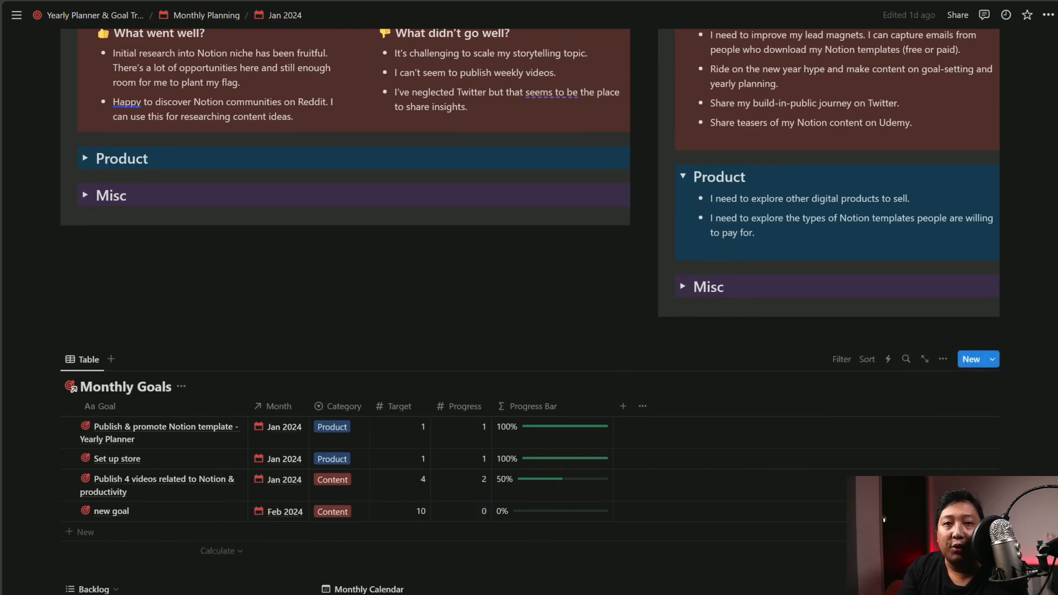
scroll(531, 314, down, 8)
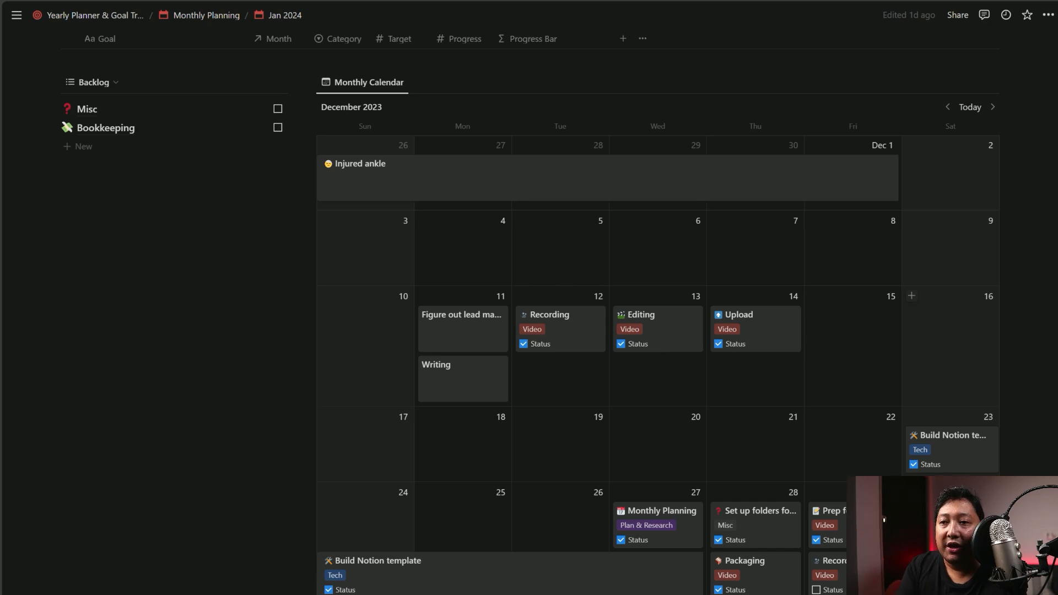
scroll(948, 331, down, 5)
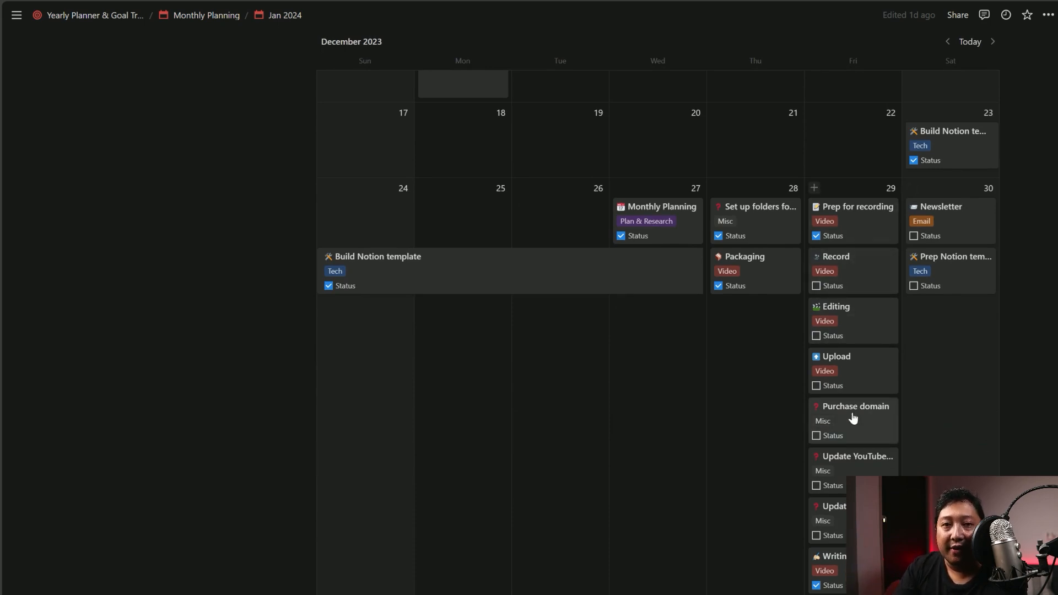
scroll(882, 444, down, 1)
scroll(909, 475, down, 3)
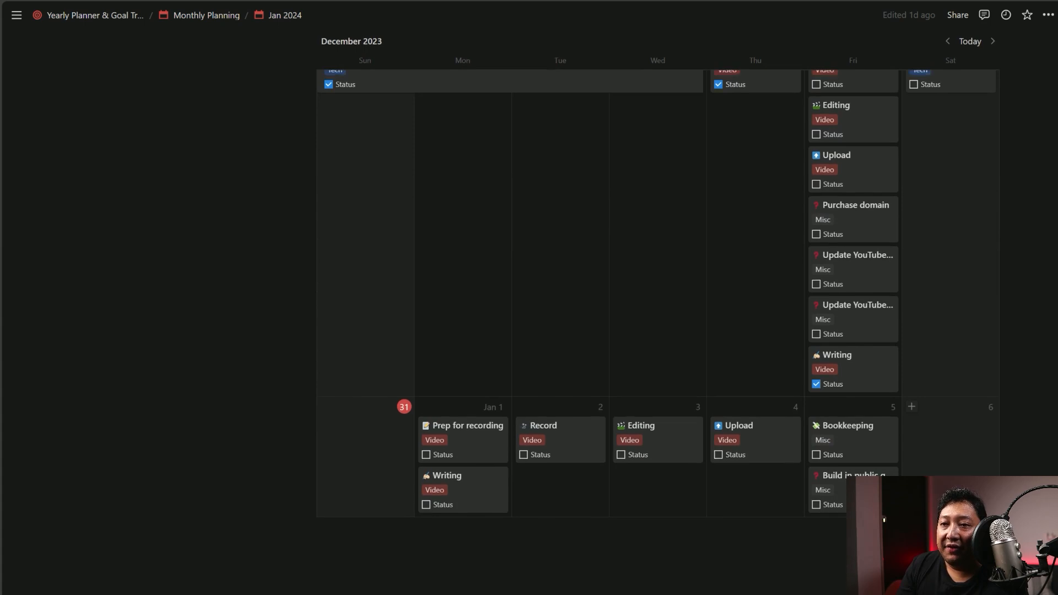
- Add a task on December 31, 2023 in the Monthly Calendar using the "Bank statements" template
scroll(656, 336, up, 2)
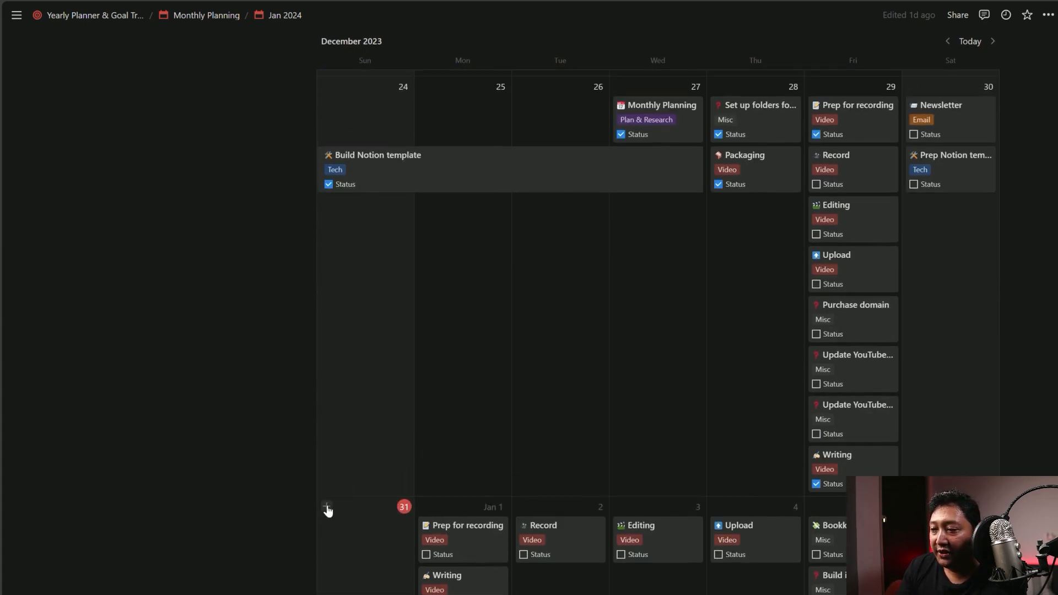
click(327, 508)
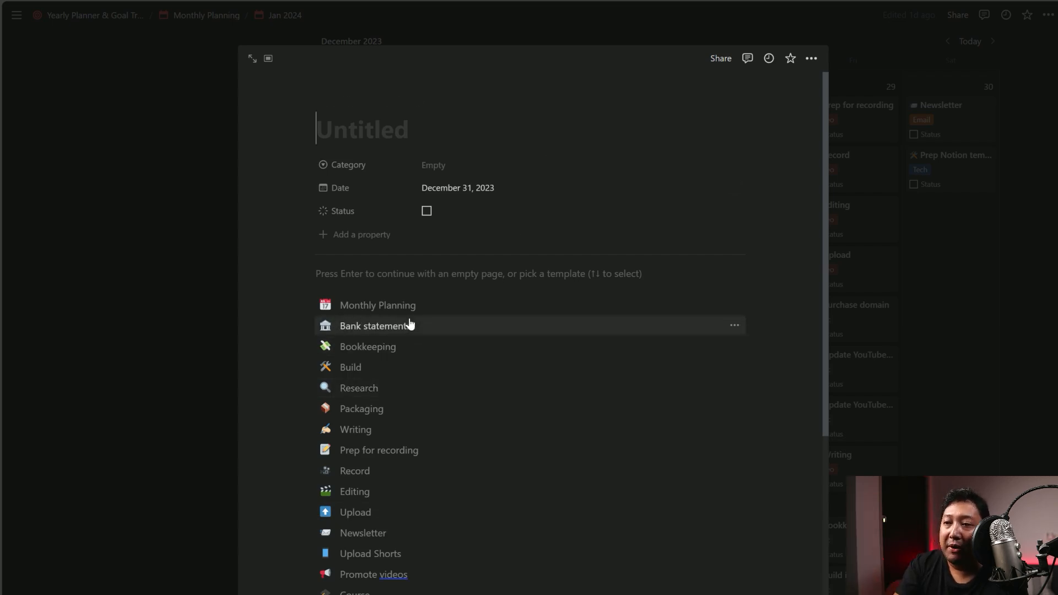
scroll(451, 324, down, 3)
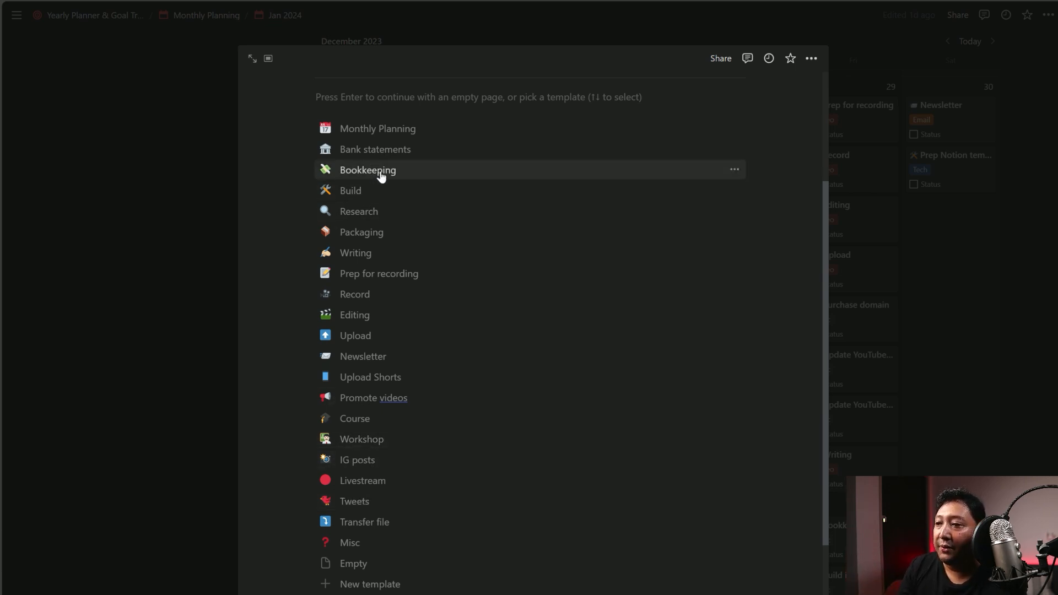
click(430, 150)
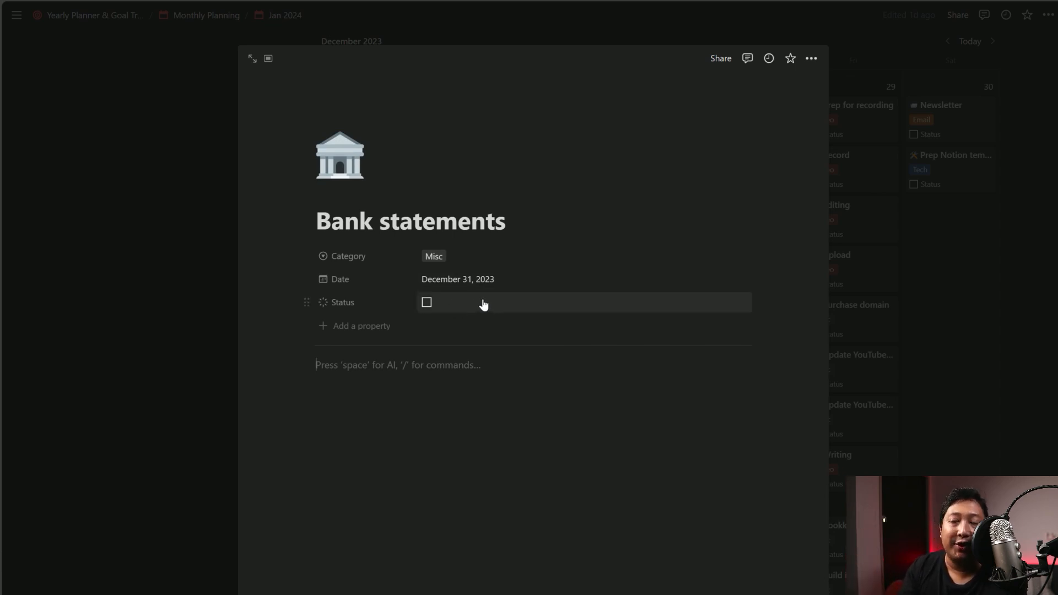
click(1029, 324)
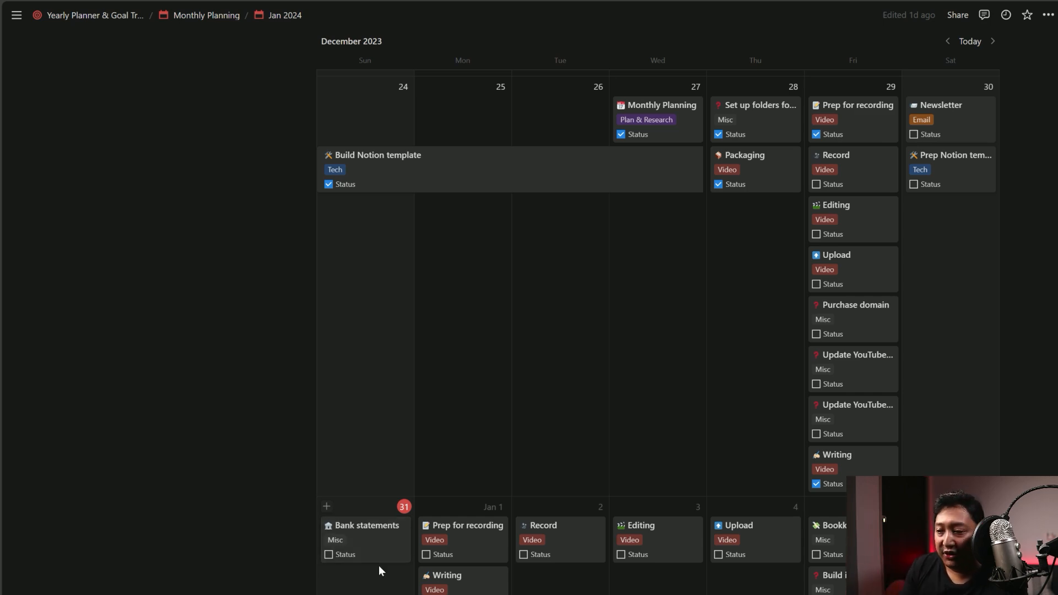
- Reschedule the Bank statements task within the Monthly Calendar to January 6, 2024
drag(371, 540, 593, 531)
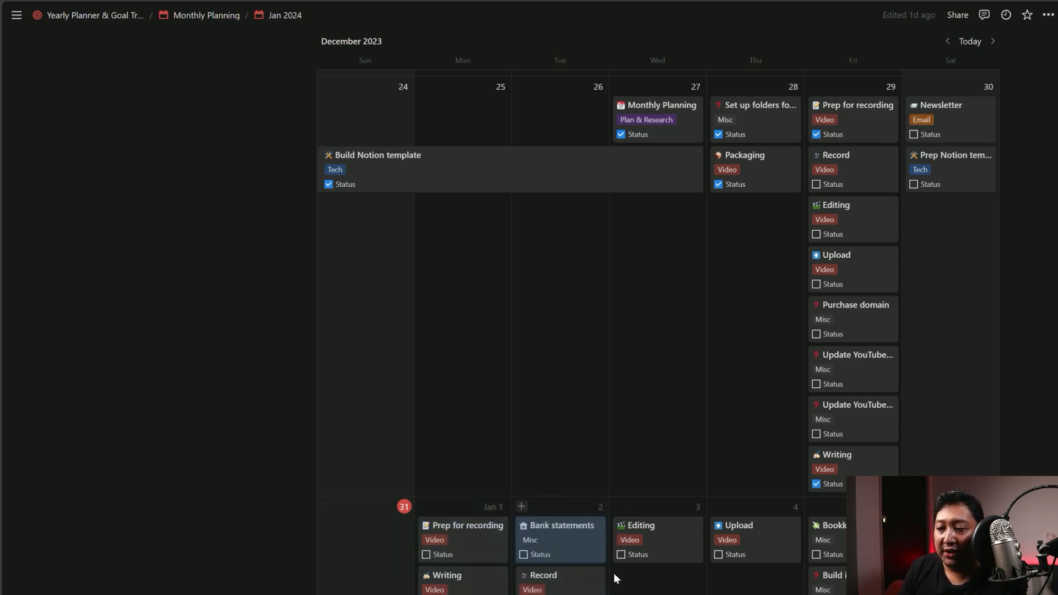
click(569, 591)
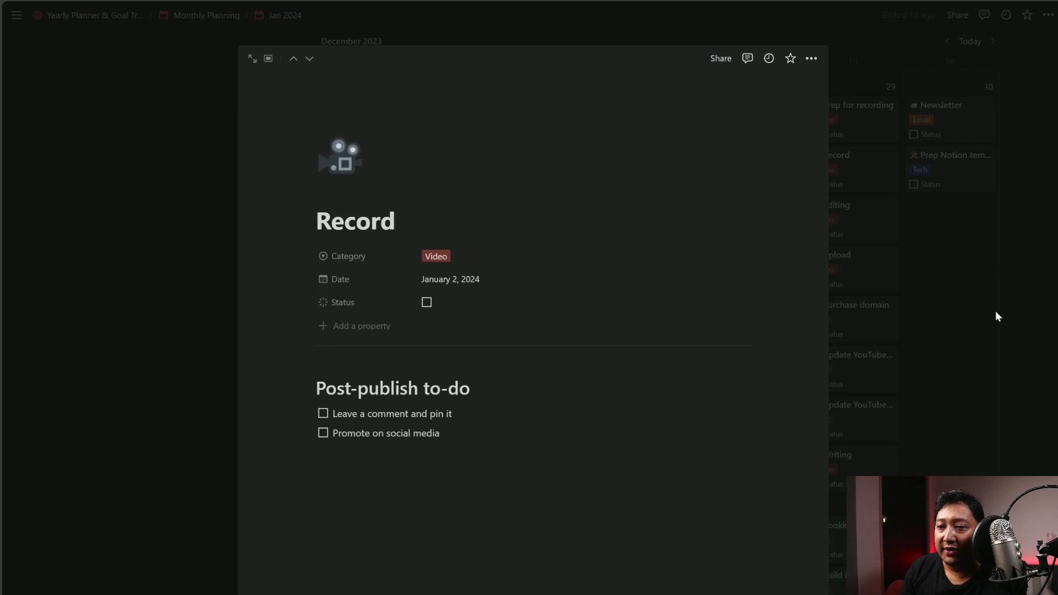
click(939, 385)
drag(557, 588, 574, 561)
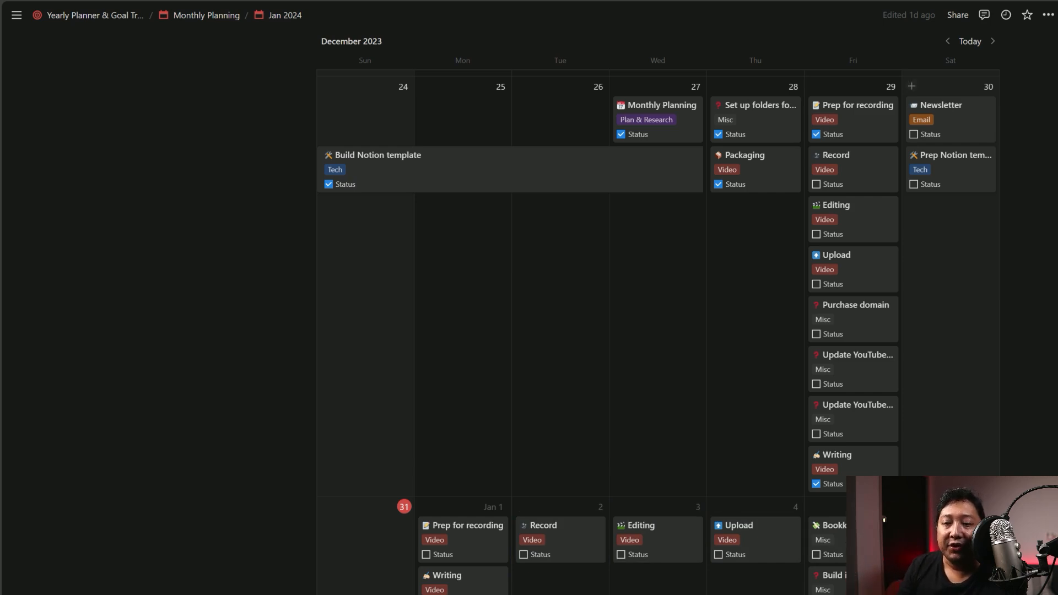
drag(983, 419, 398, 545)
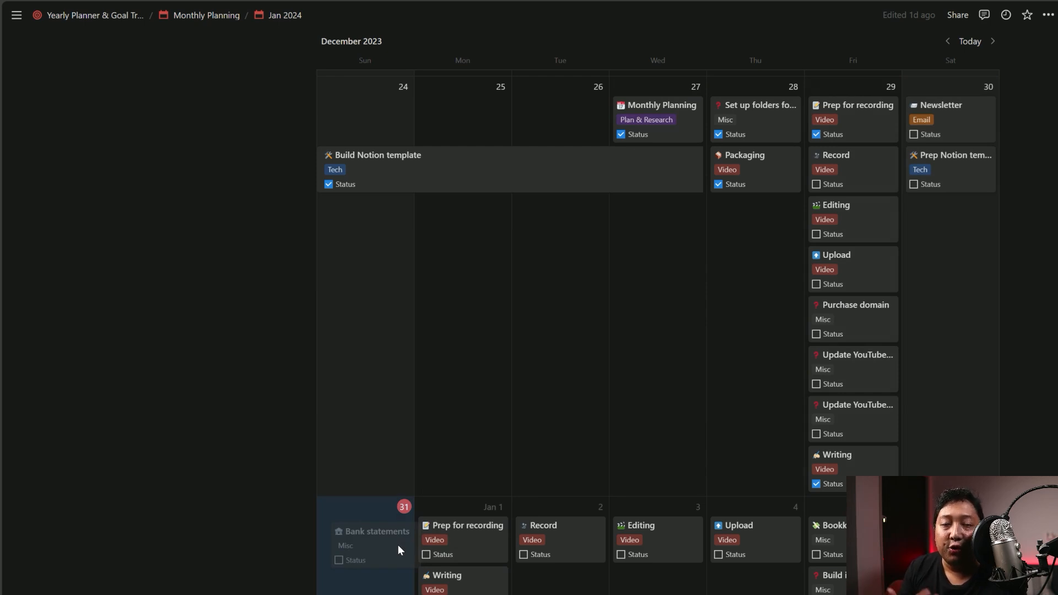
drag(398, 545, 394, 544)
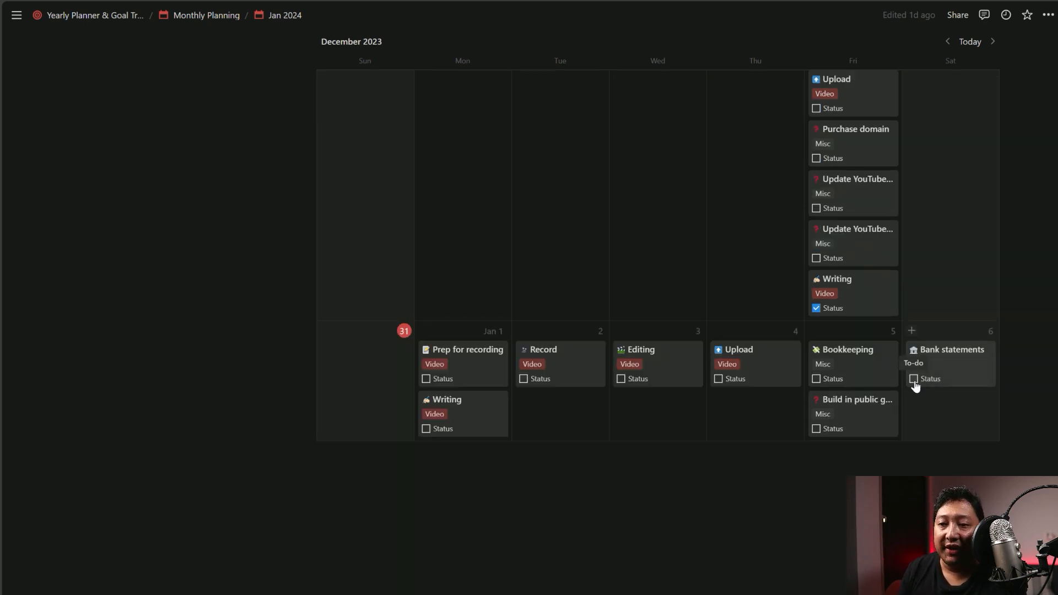
- Mark the Bank statements task on January 6 as done and check its page details
click(913, 379)
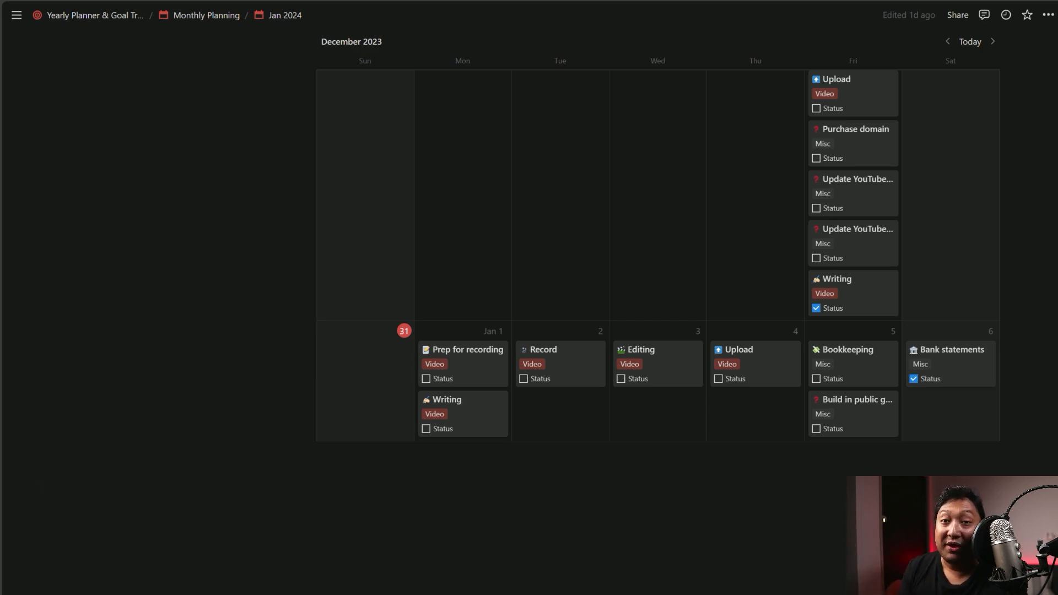
click(961, 360)
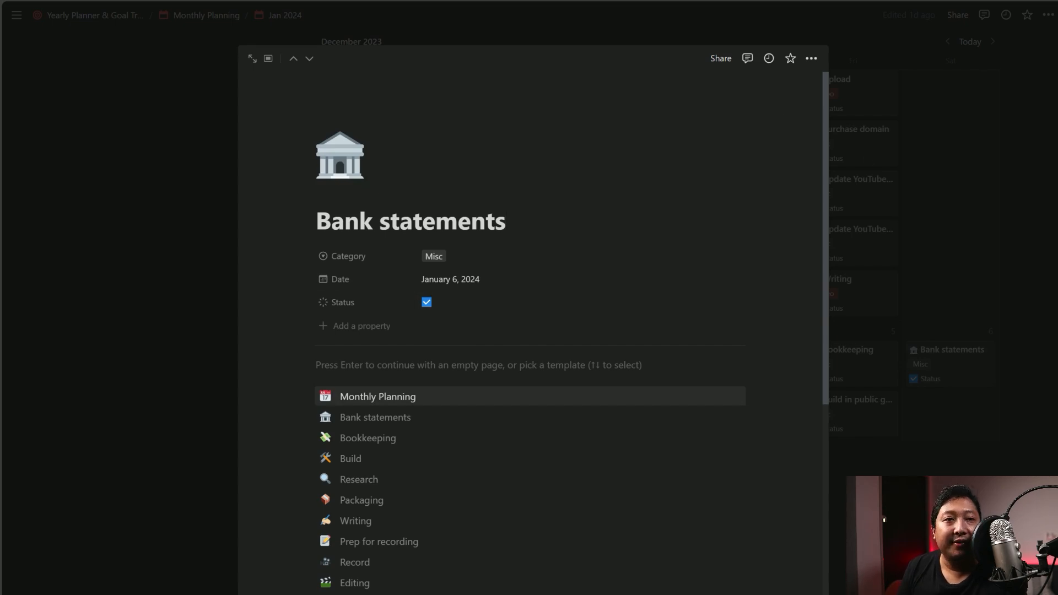
key(Escape)
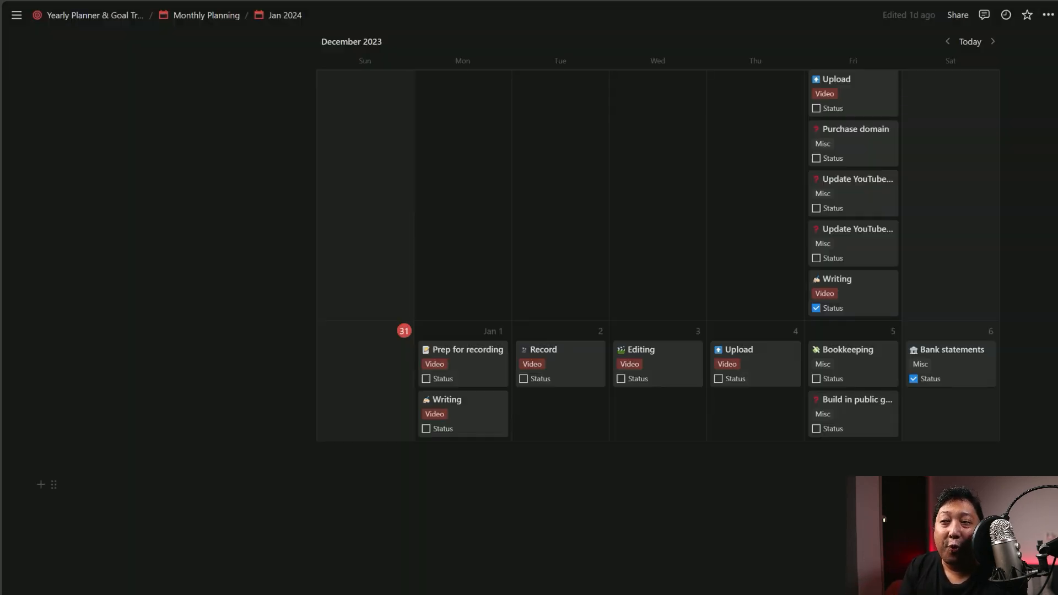
- Add a new task to the Backlog list from the "Research" template
scroll(882, 496, up, 2)
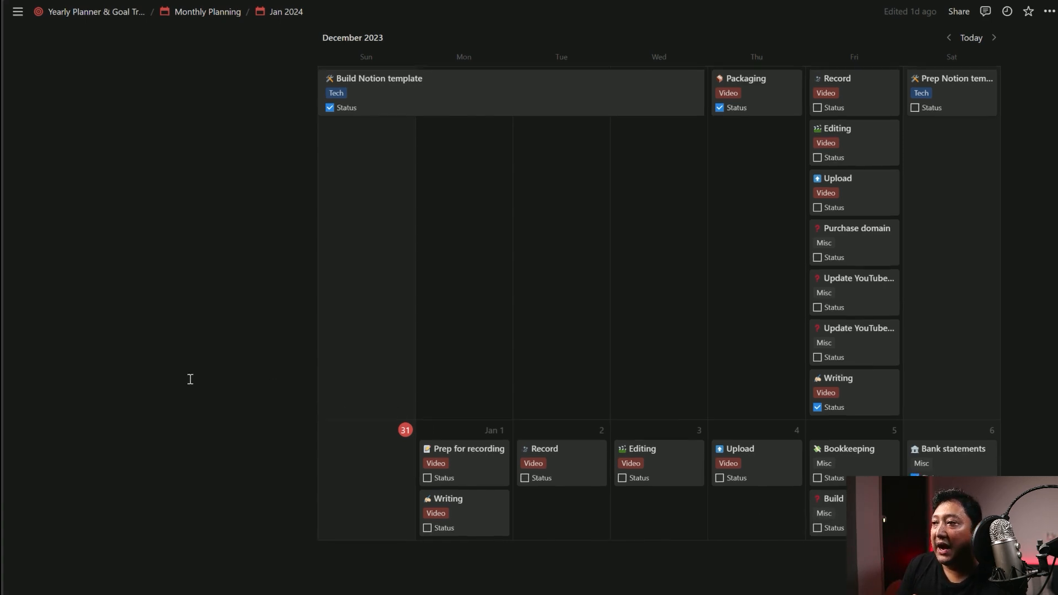
scroll(212, 401, up, 5)
scroll(212, 401, up, 8)
scroll(208, 397, down, 4)
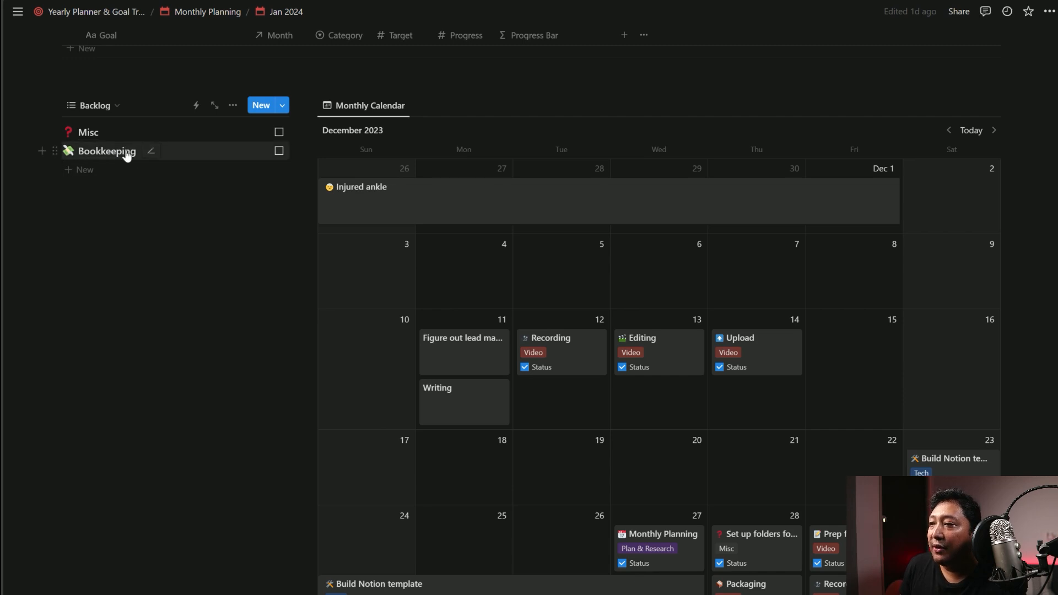
click(283, 107)
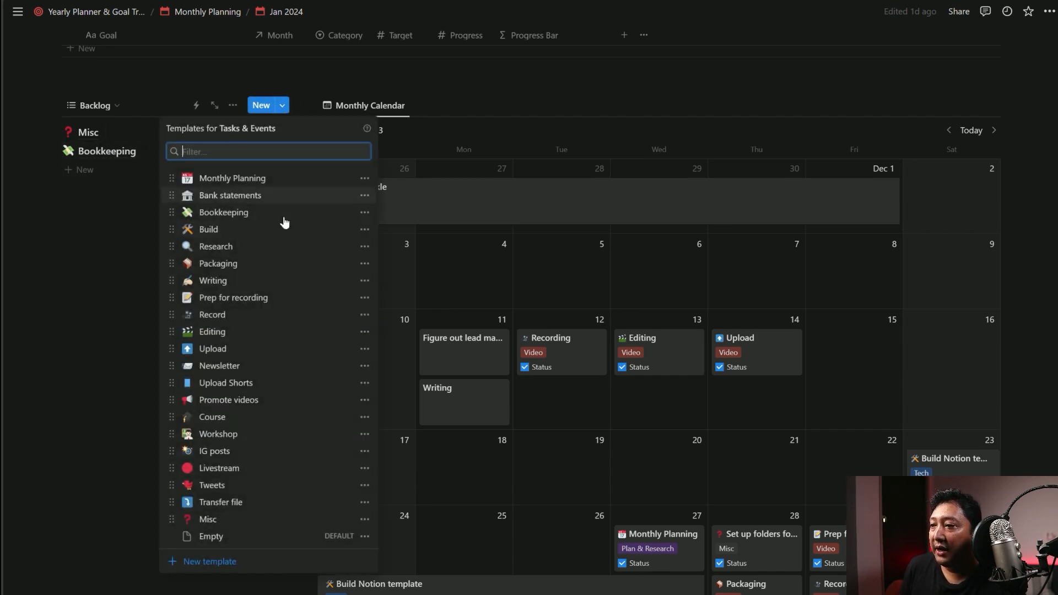
click(230, 251)
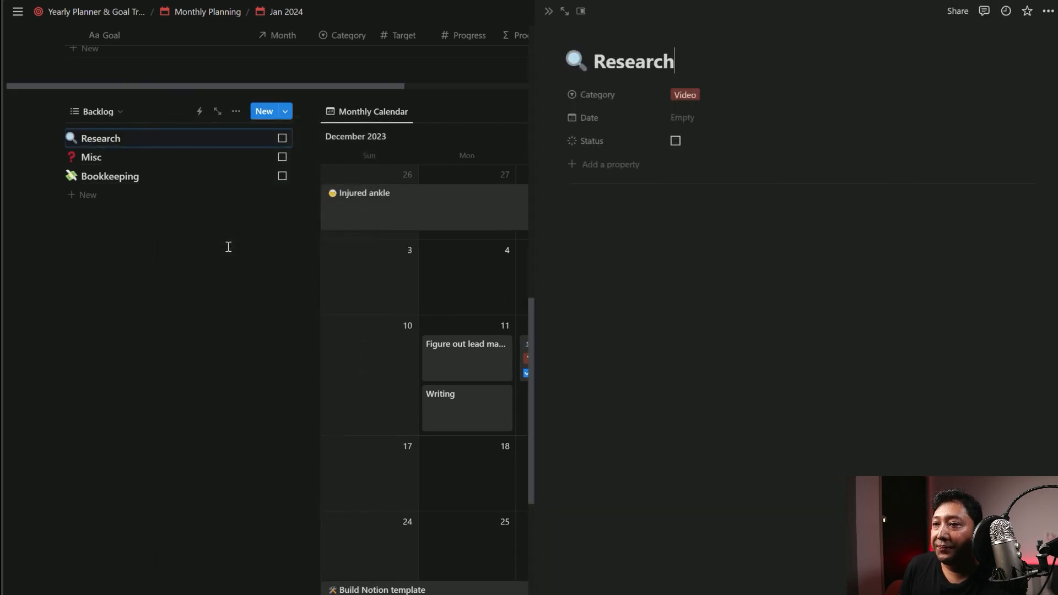
click(549, 13)
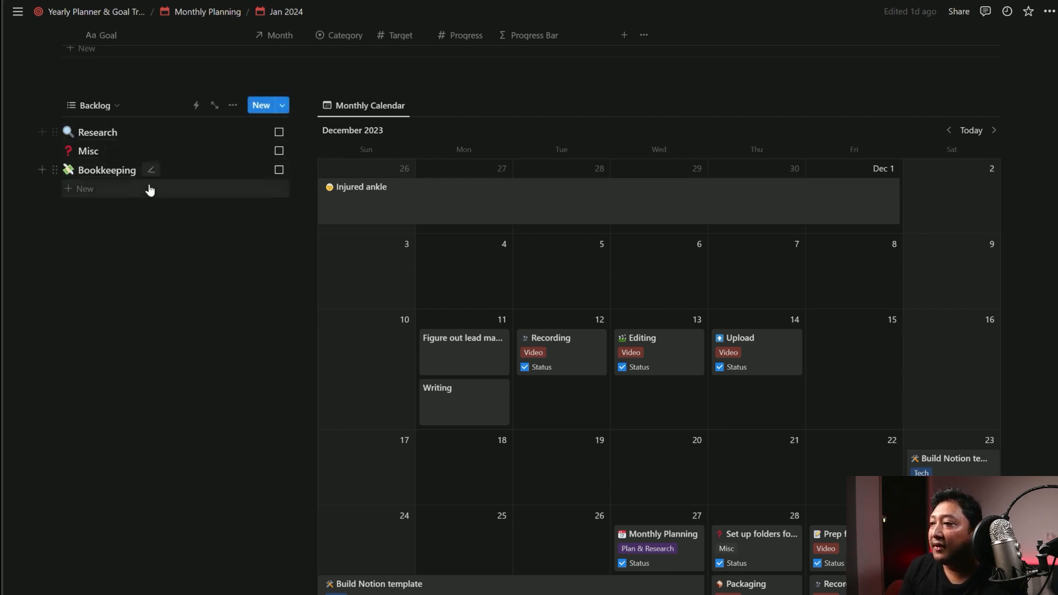
- Set the Research backlog task's date to January 1, 2024 and check it in the Monthly Calendar
click(170, 136)
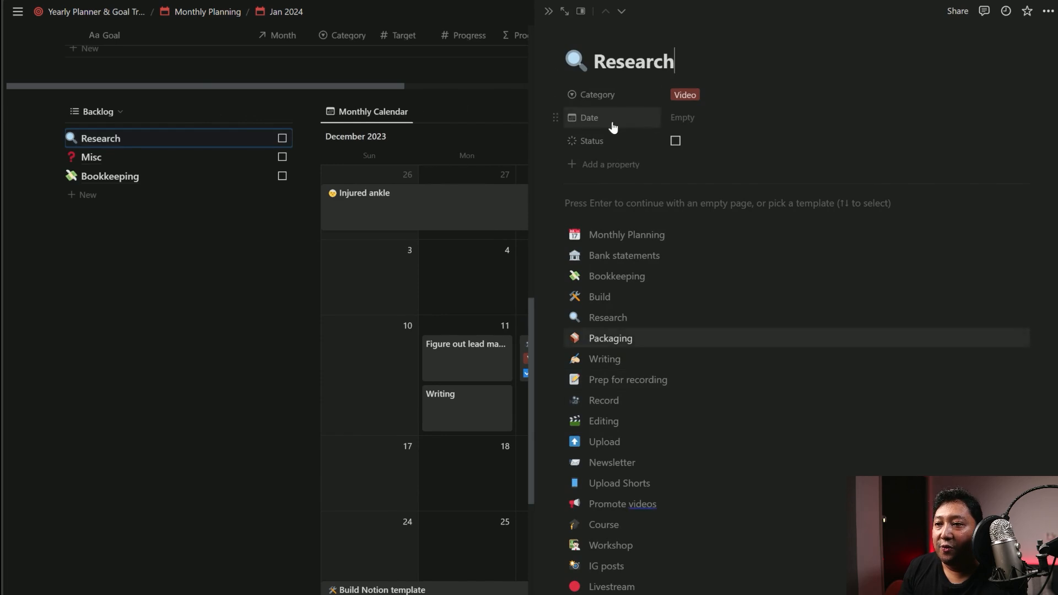
click(675, 119)
click(708, 302)
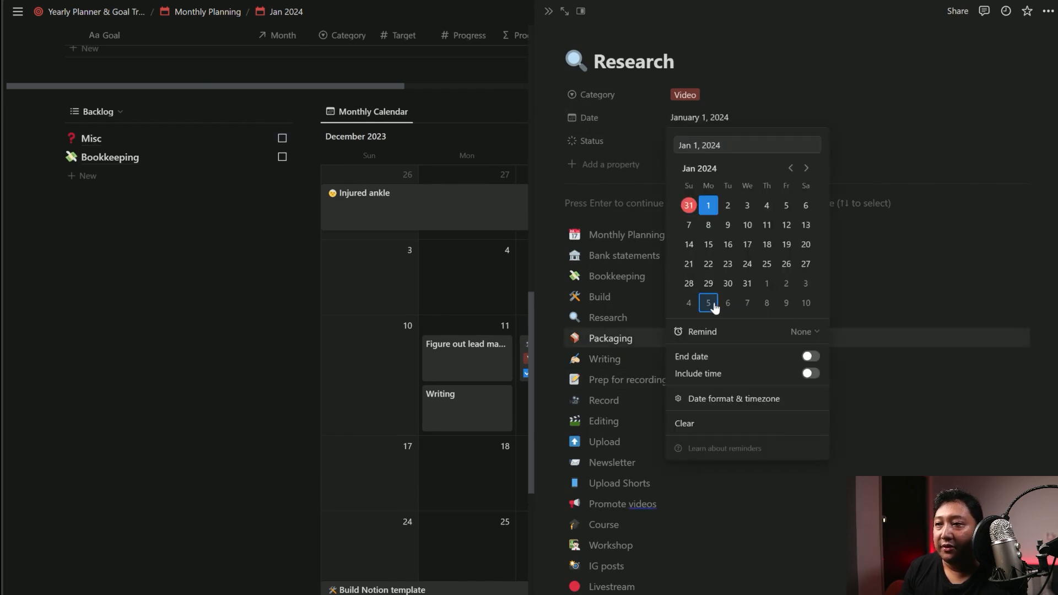
click(215, 441)
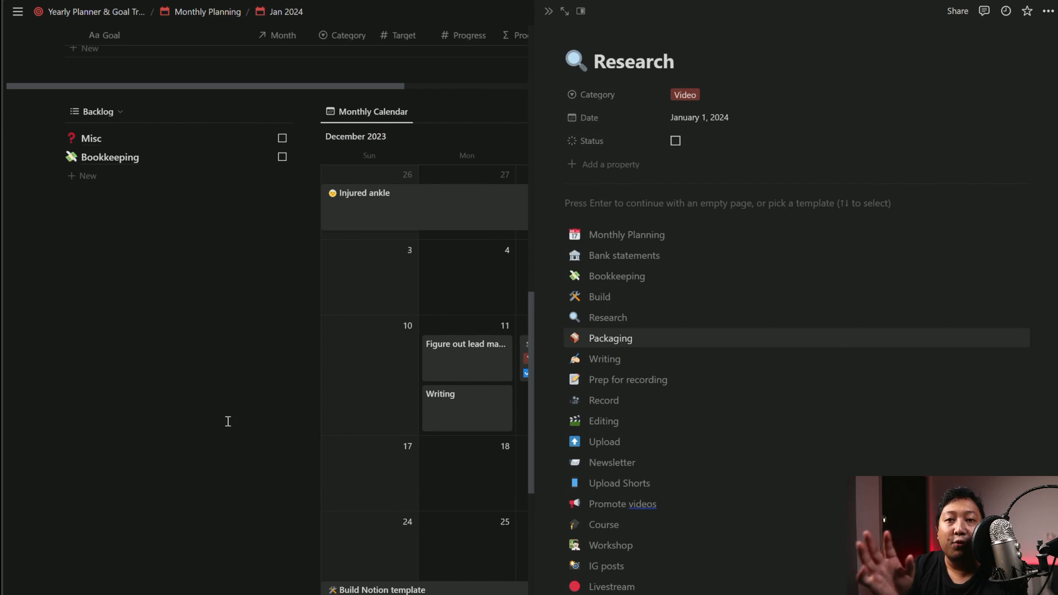
click(549, 11)
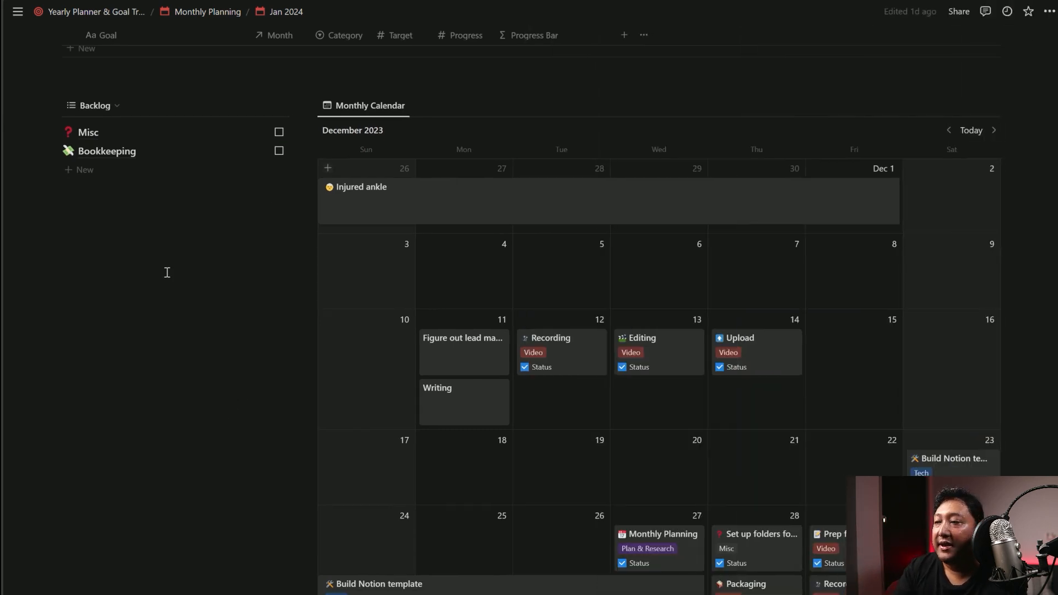
scroll(556, 377, down, 10)
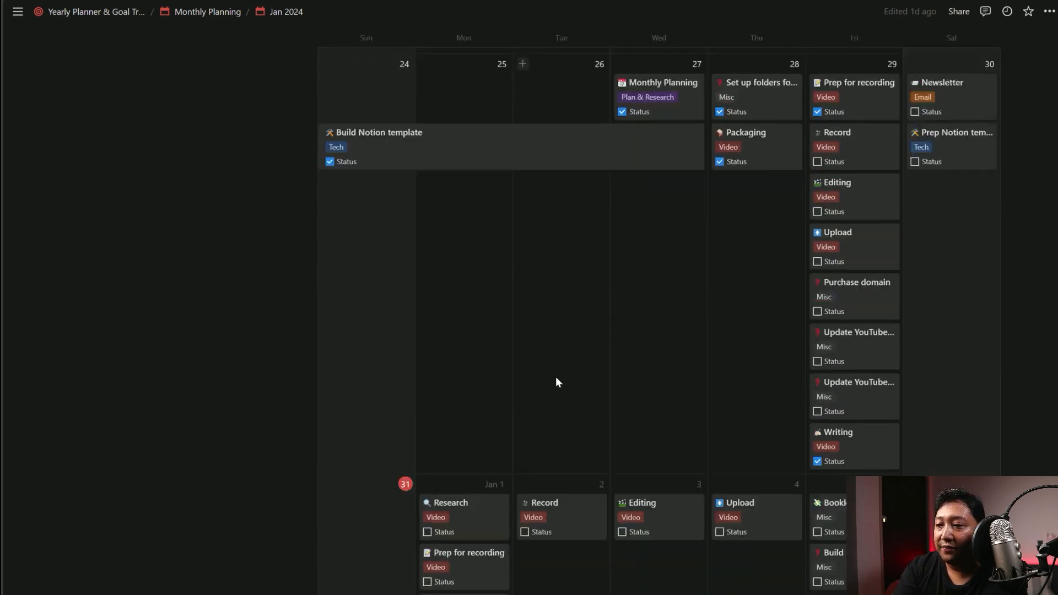
- Switch the task list beside the Monthly Calendar from the Backlog view to the Prioritized view
scroll(552, 378, up, 15)
scroll(551, 378, down, 3)
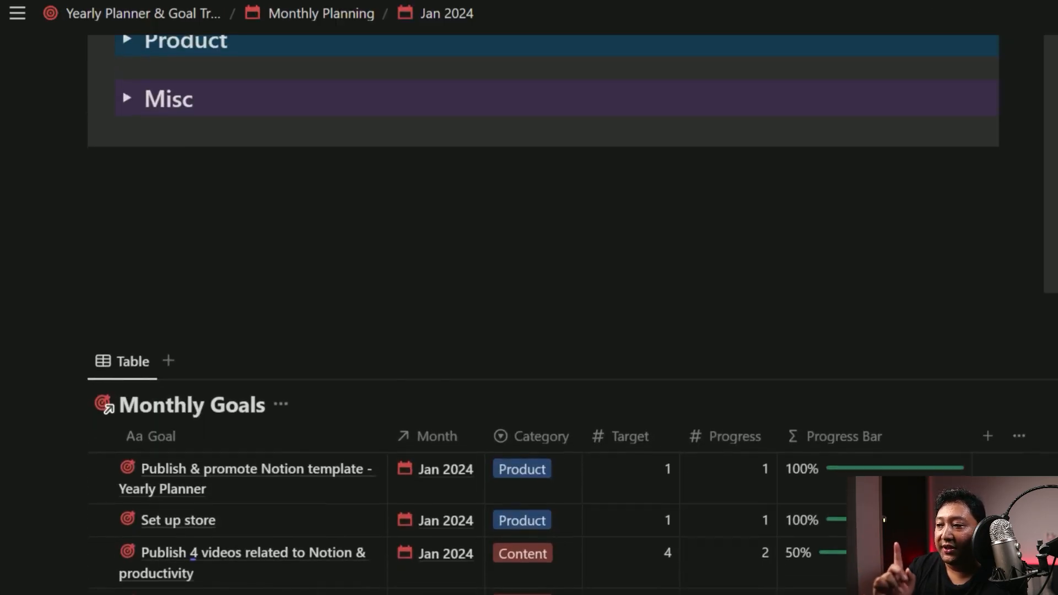
scroll(158, 158, down, 6)
click(170, 84)
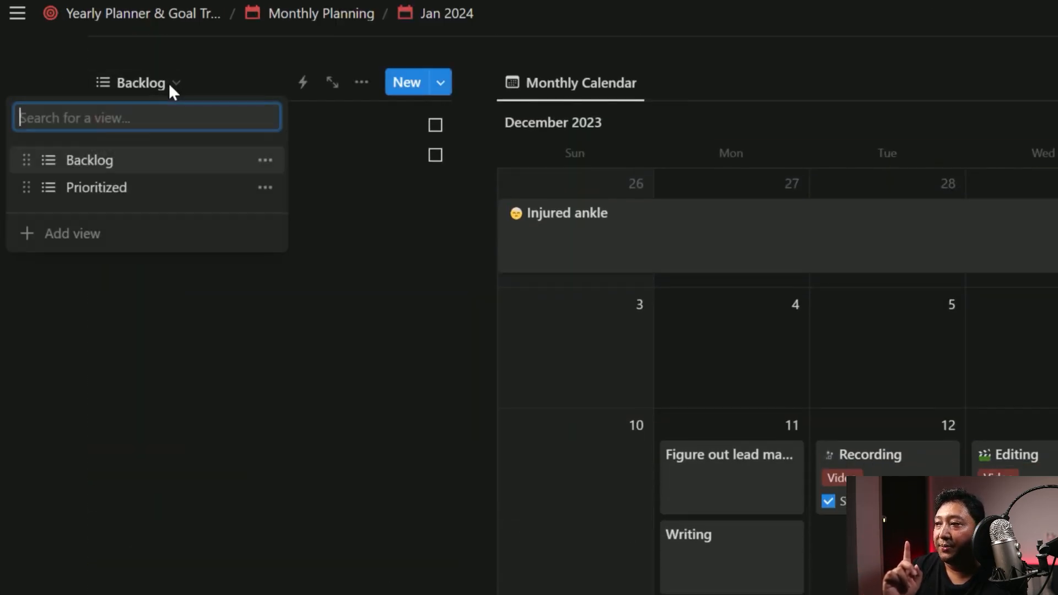
click(161, 194)
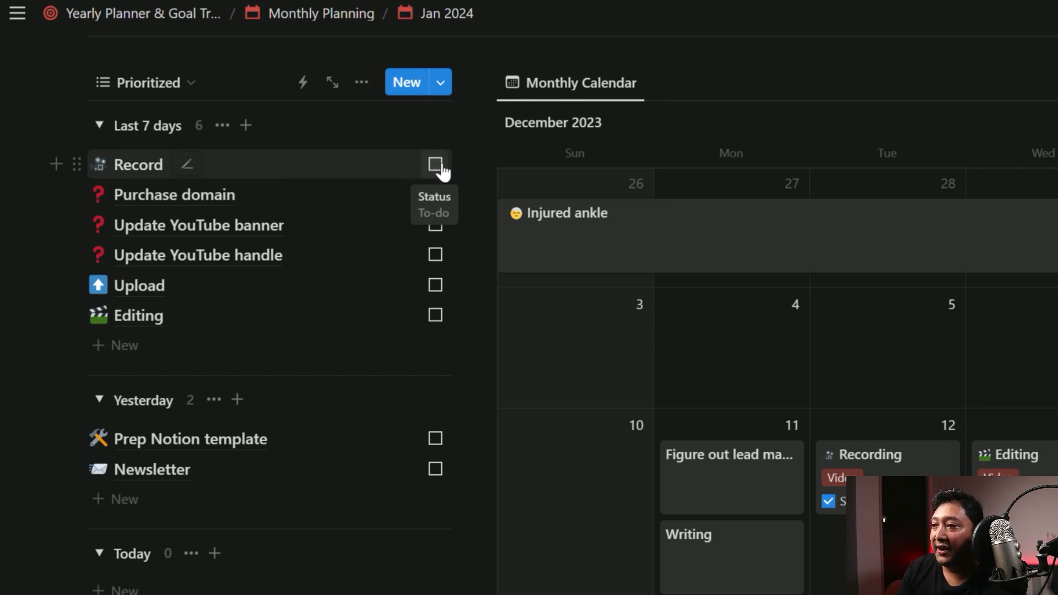
- Mark the Record task under "Last 7 days" as done and look over the remaining prioritized tasks and Monthly Goals
click(439, 175)
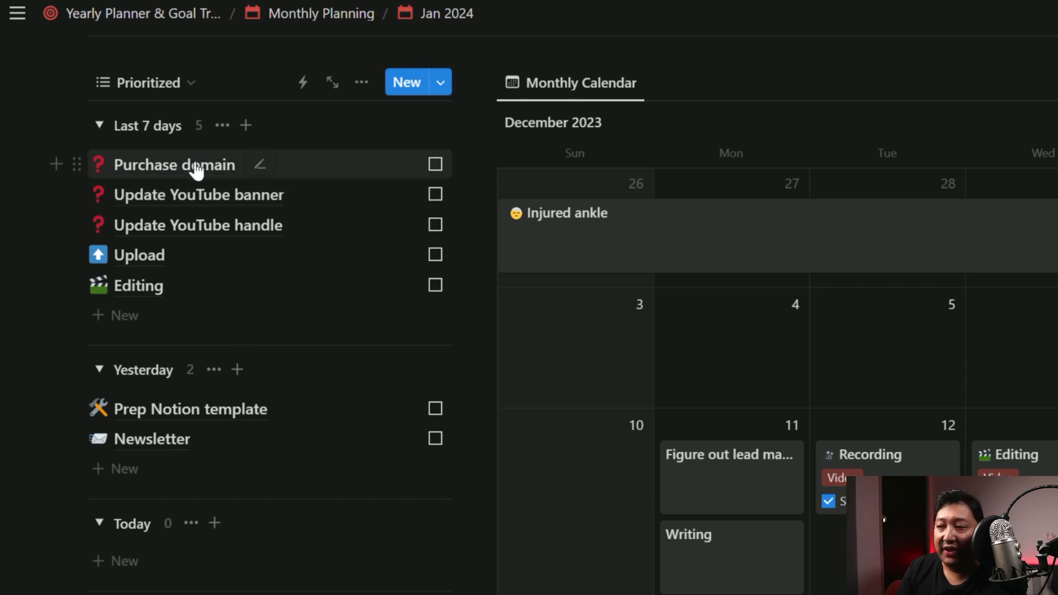
scroll(166, 413, down, 3)
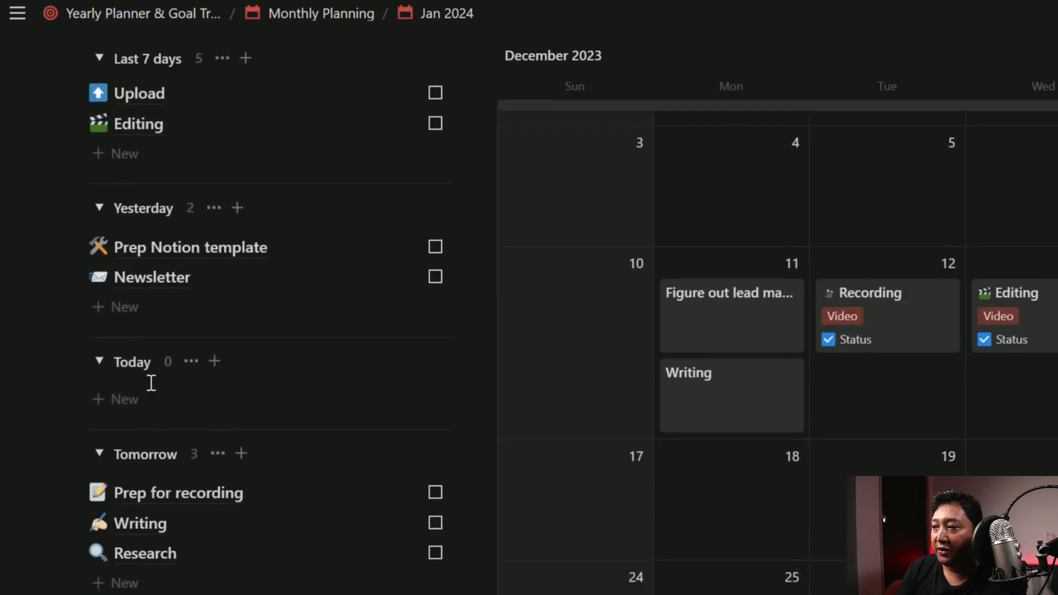
scroll(165, 413, up, 7)
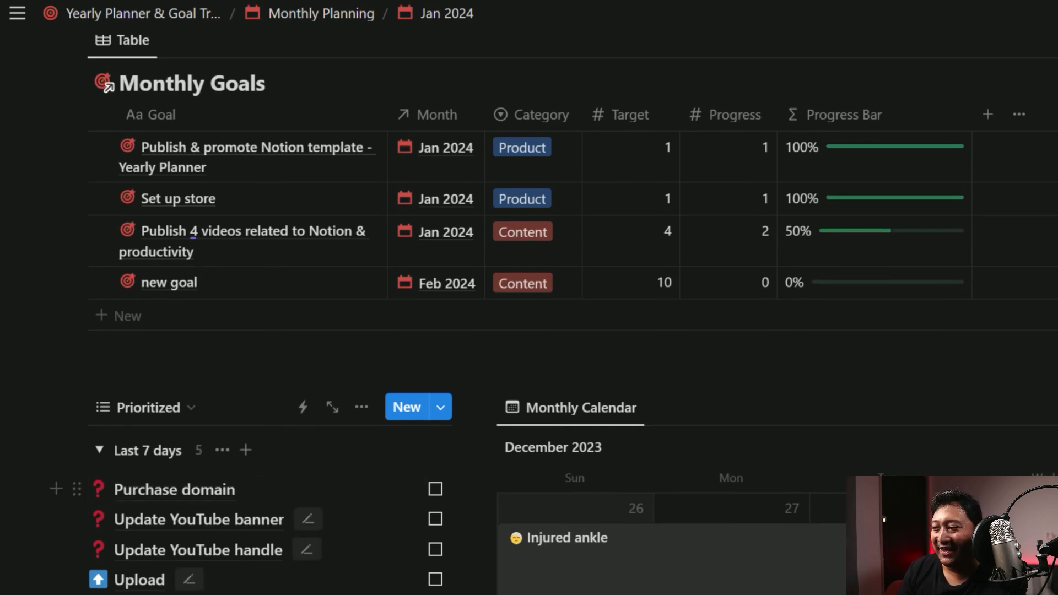
- Look through the Prioritized task list and mark the Upload task under "Last 7 days" as done
scroll(165, 489, down, 6)
scroll(573, 319, up, 3)
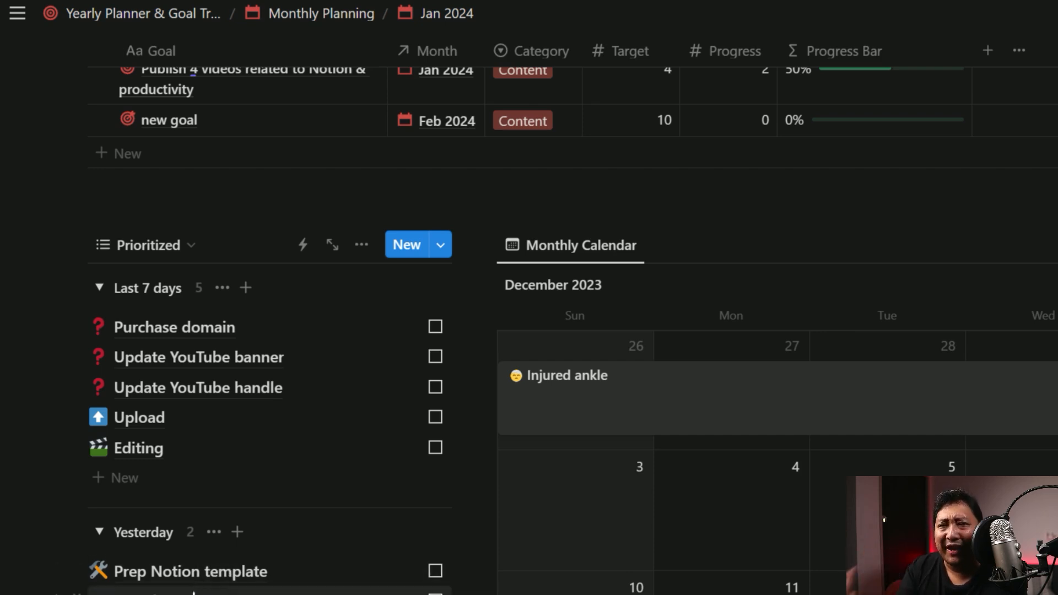
scroll(194, 591, down, 10)
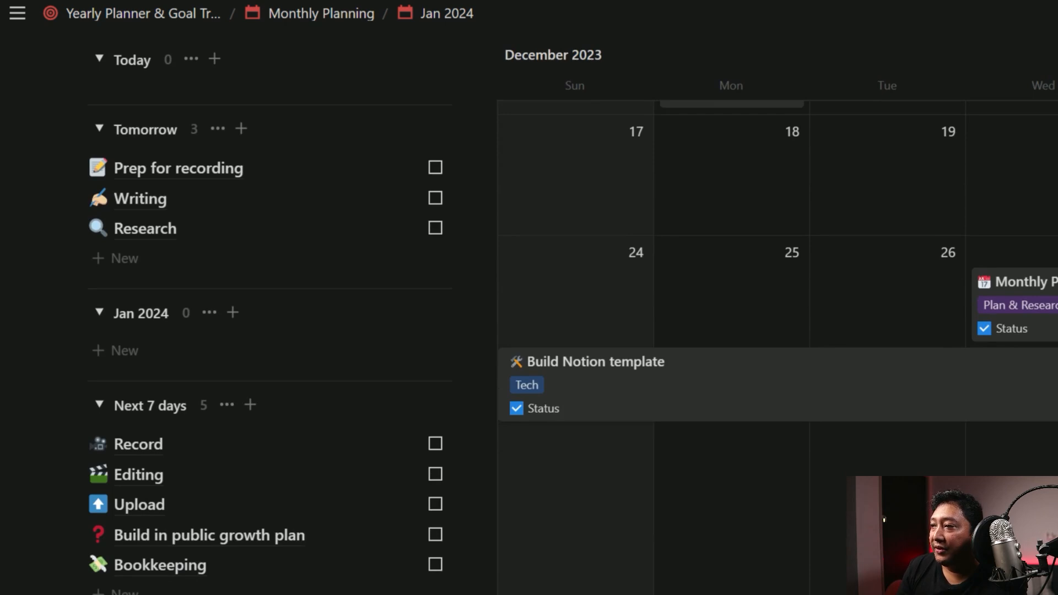
scroll(194, 592, up, 3)
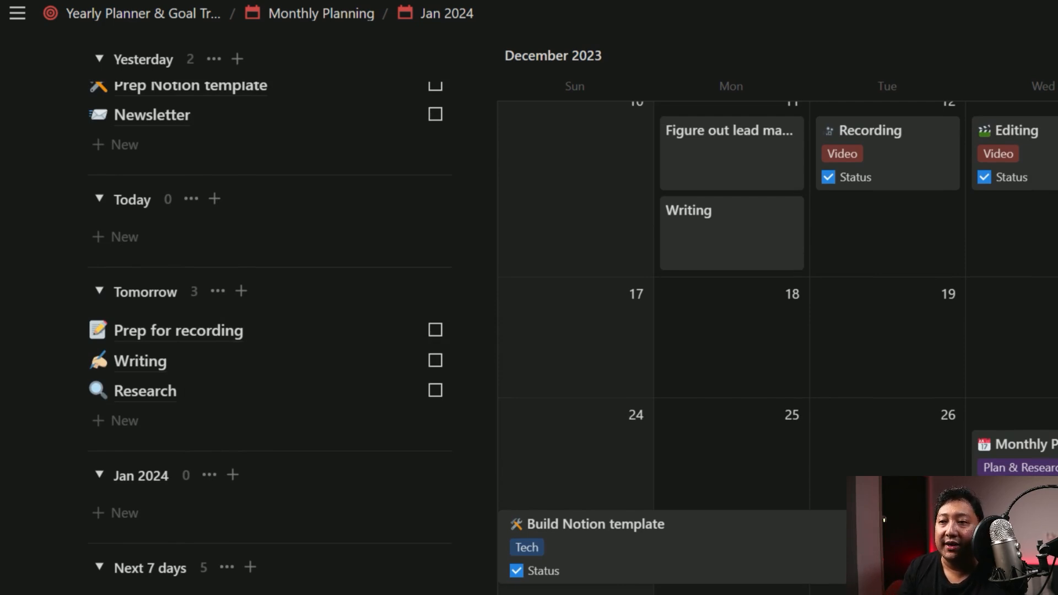
scroll(257, 559, up, 4)
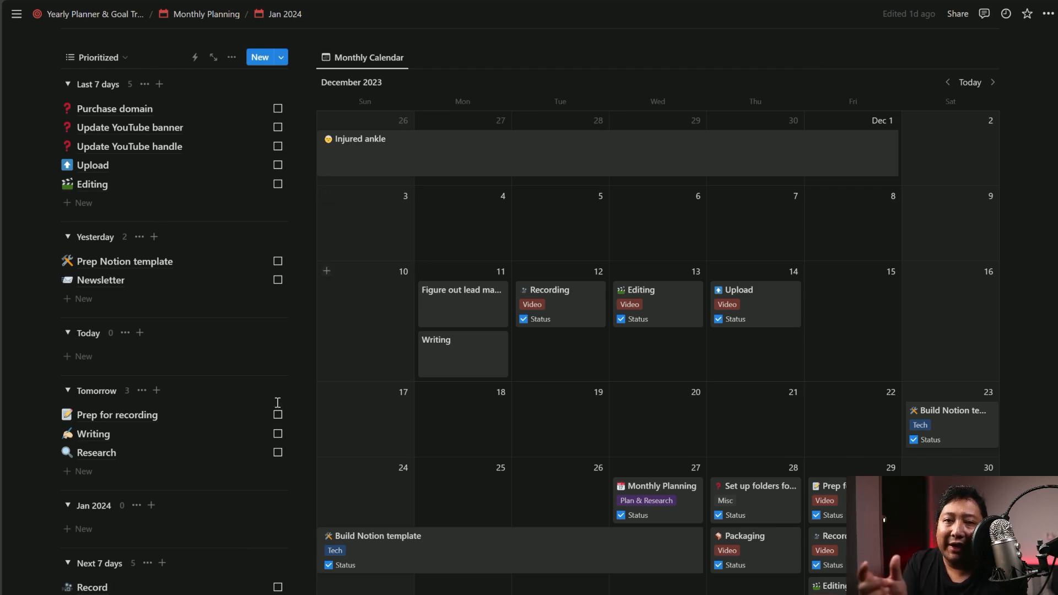
scroll(278, 403, up, 3)
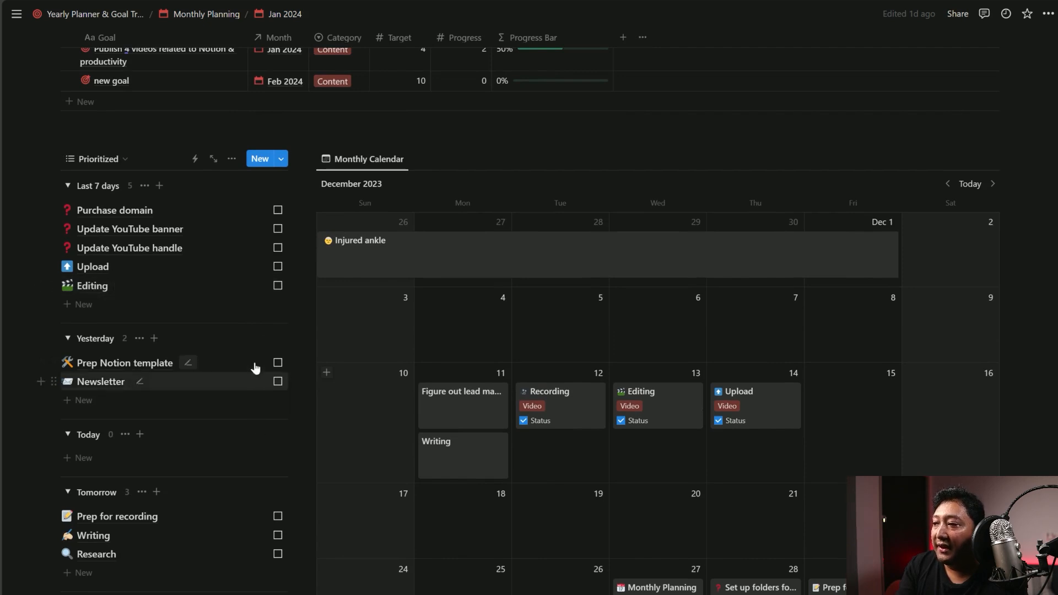
click(277, 266)
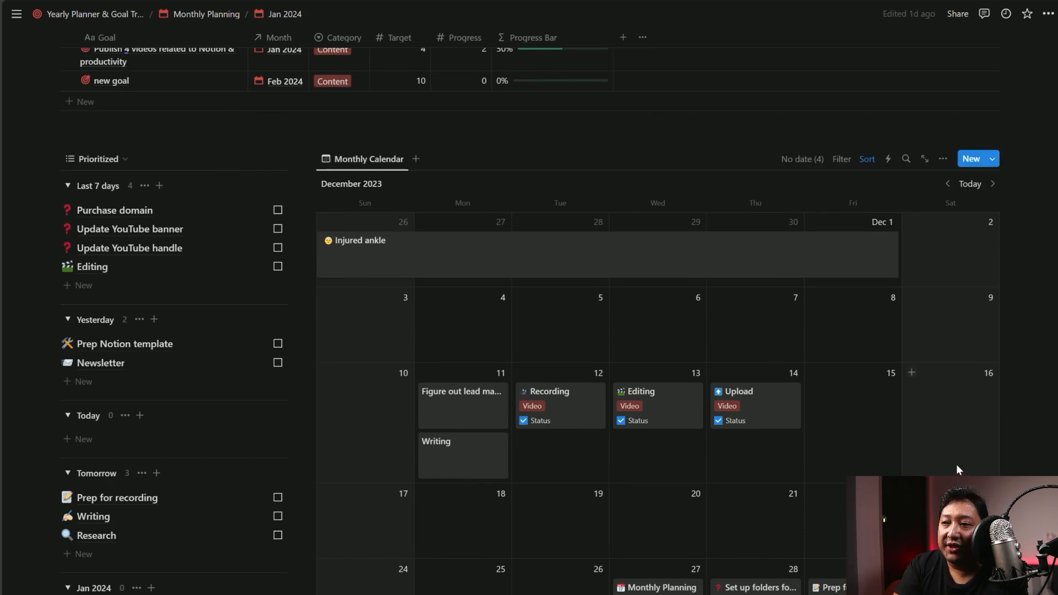
- Examine the December 2023 and early January tasks in the Monthly Calendar alongside the prioritized groups
scroll(957, 464, down, 2)
scroll(970, 466, down, 5)
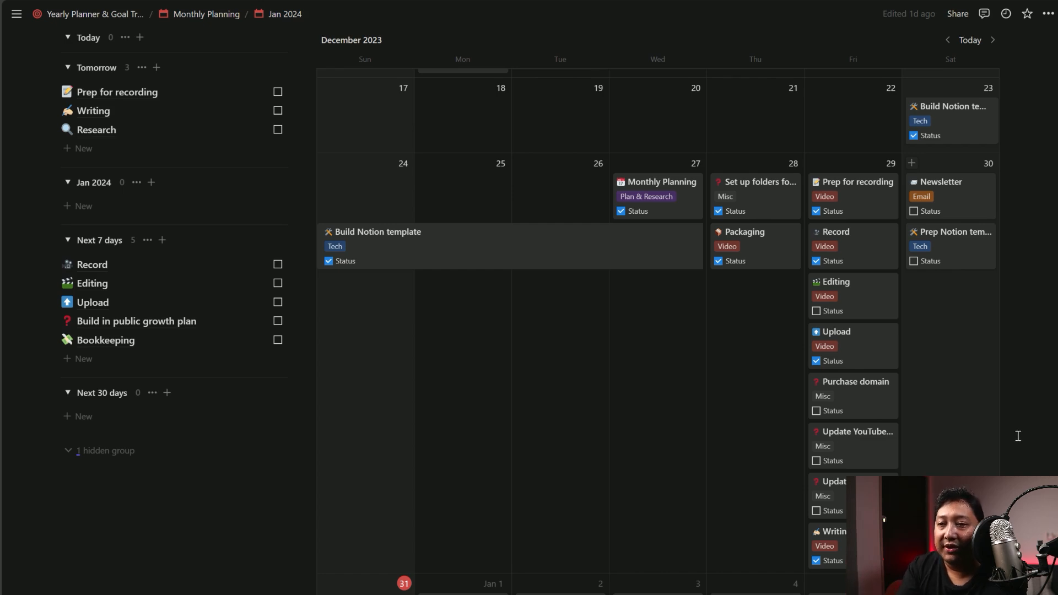
scroll(1021, 439, down, 3)
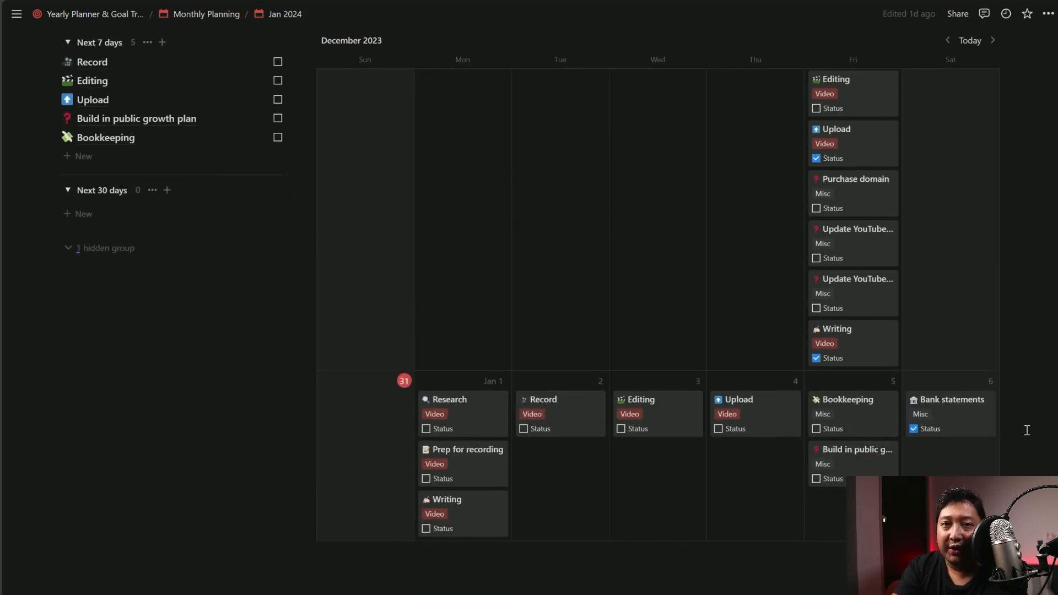
scroll(1027, 430, up, 2)
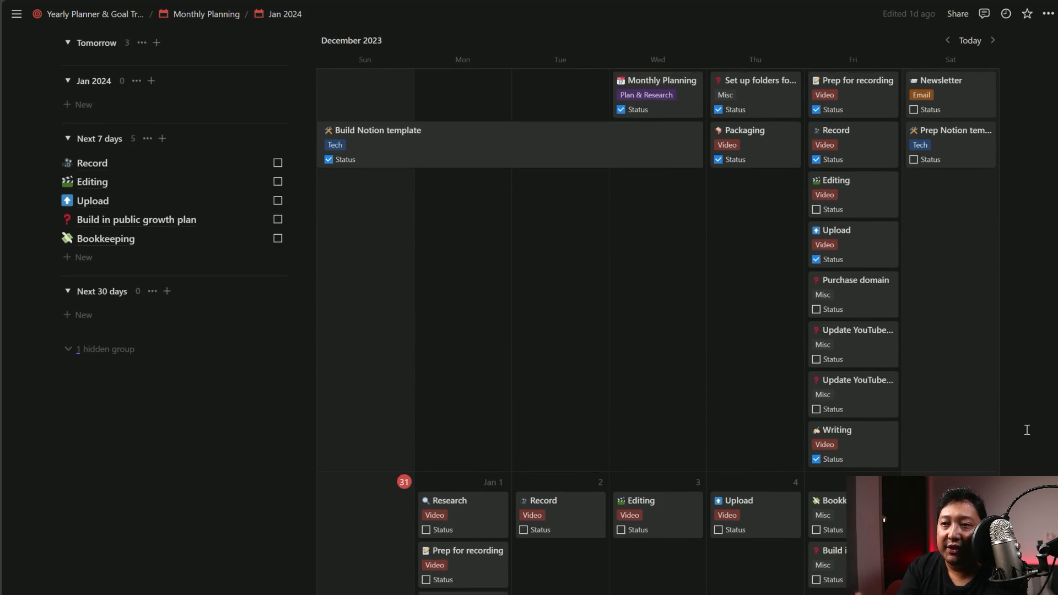
scroll(1027, 430, up, 3)
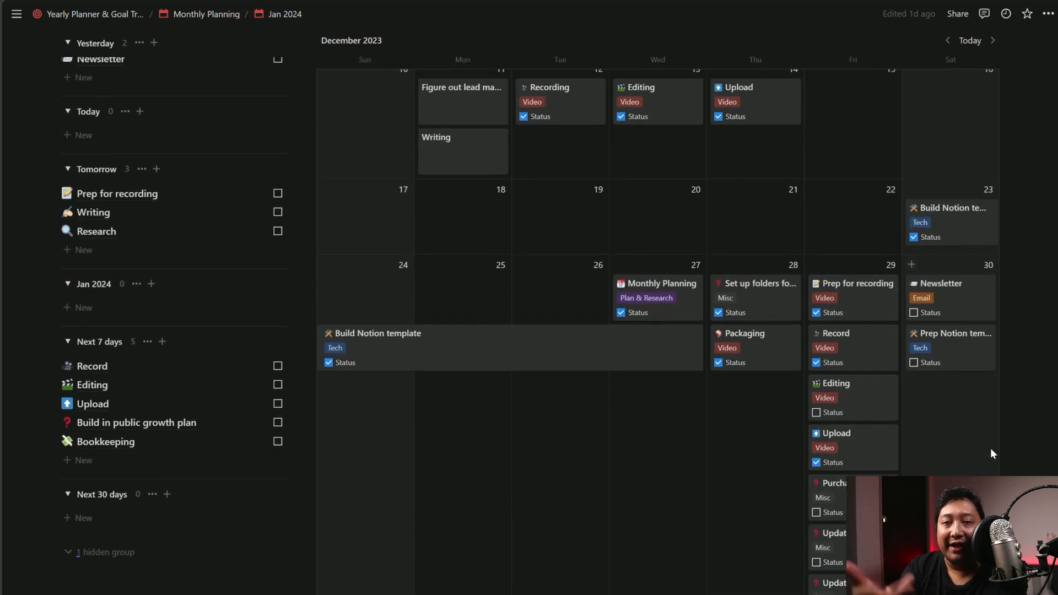
scroll(990, 450, up, 3)
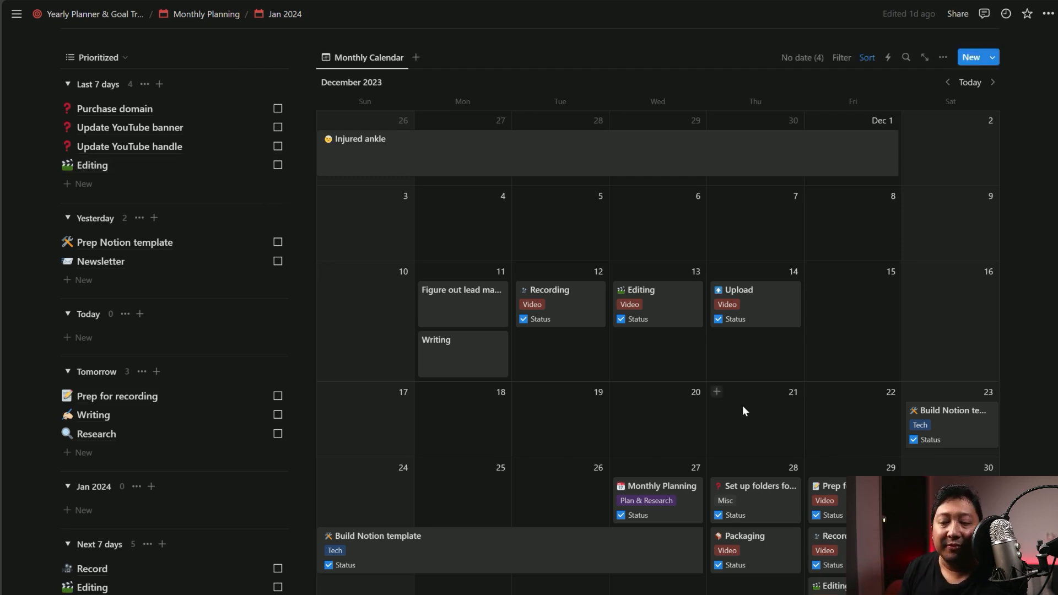
scroll(689, 430, up, 2)
scroll(617, 438, down, 2)
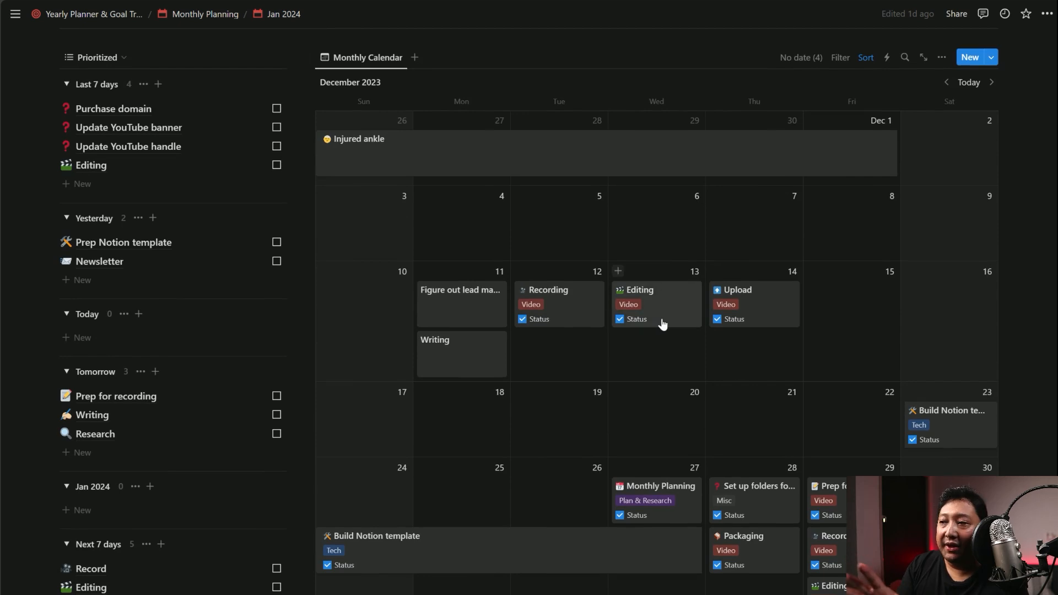
- Switch the task list beside the Monthly Calendar from the Prioritized view back to the Backlog view
scroll(692, 278, up, 4)
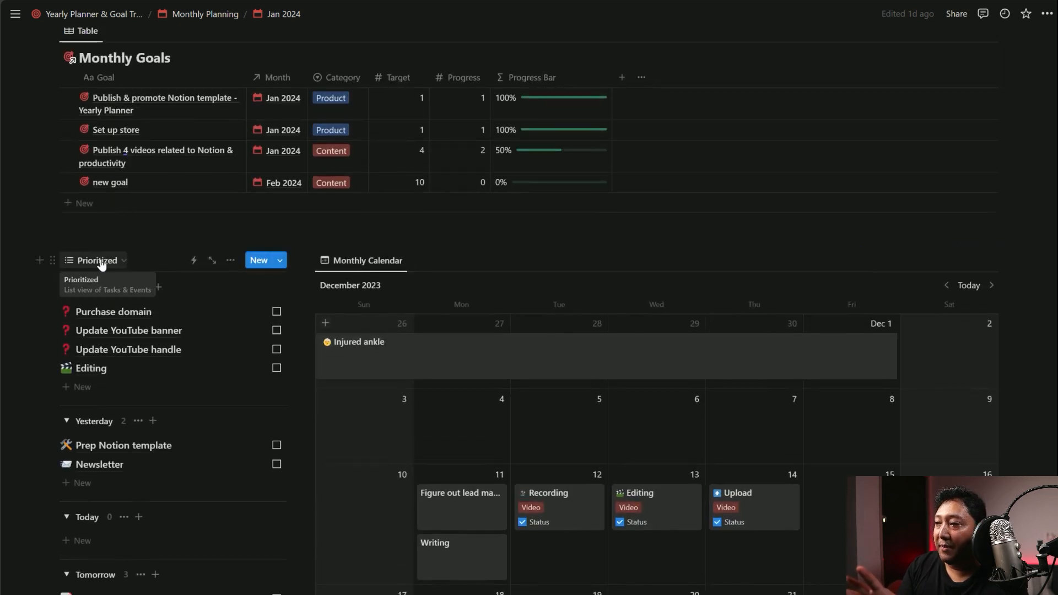
click(97, 261)
click(81, 314)
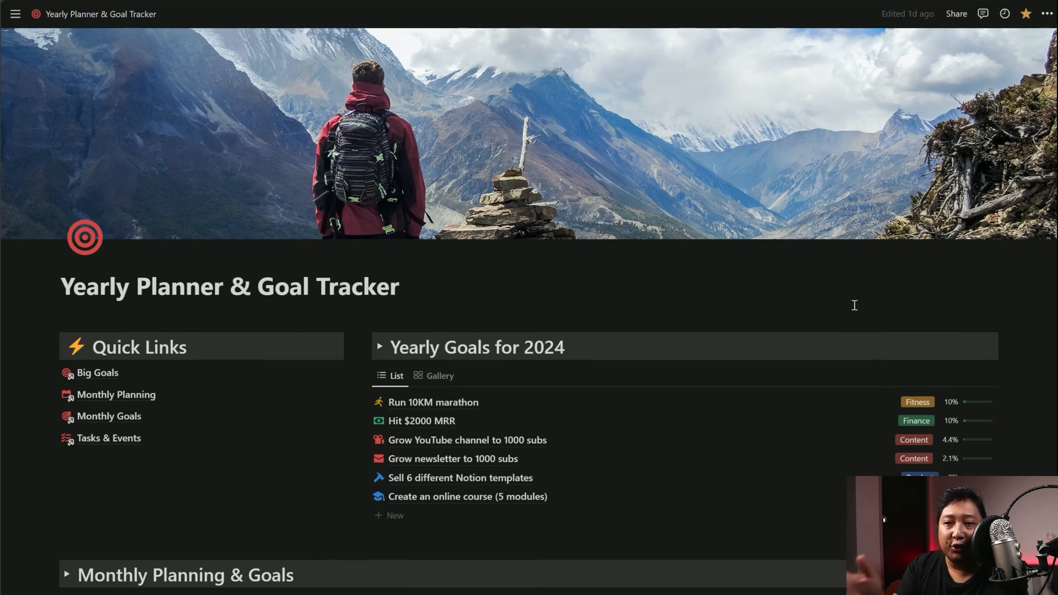
- Open the Feb 2024 monthly plan from the main planner page, look over its goals, backlog and calendar, and close it
scroll(343, 412, down, 2)
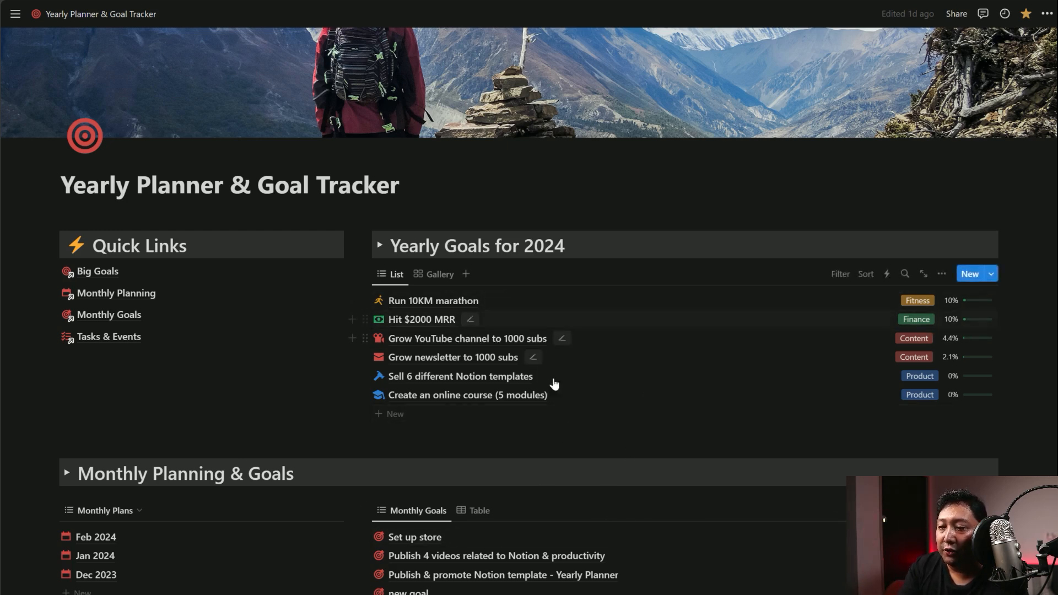
scroll(569, 495, down, 1)
scroll(569, 495, down, 1)
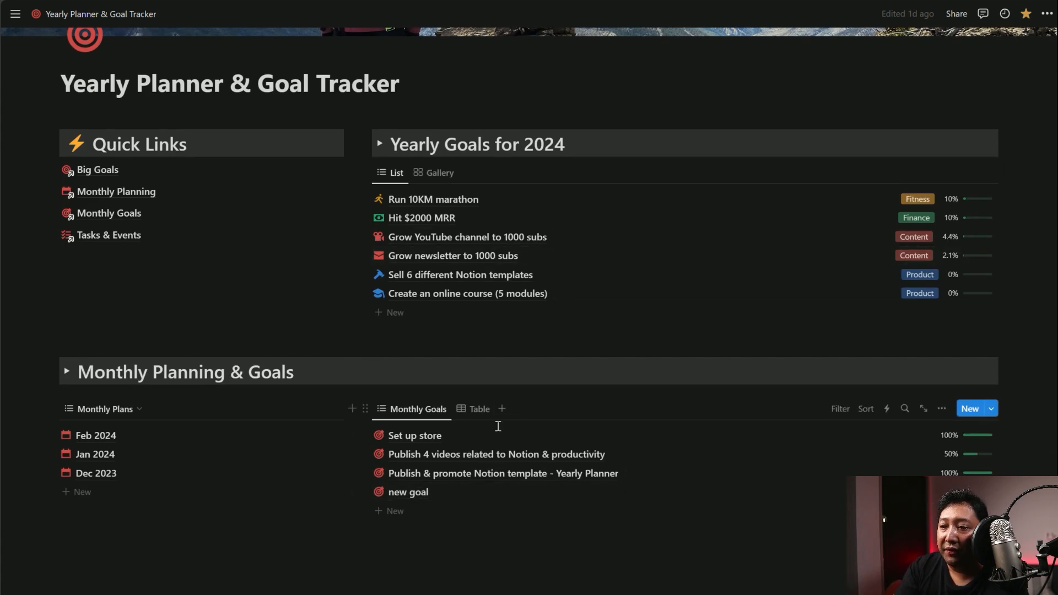
scroll(504, 424, down, 4)
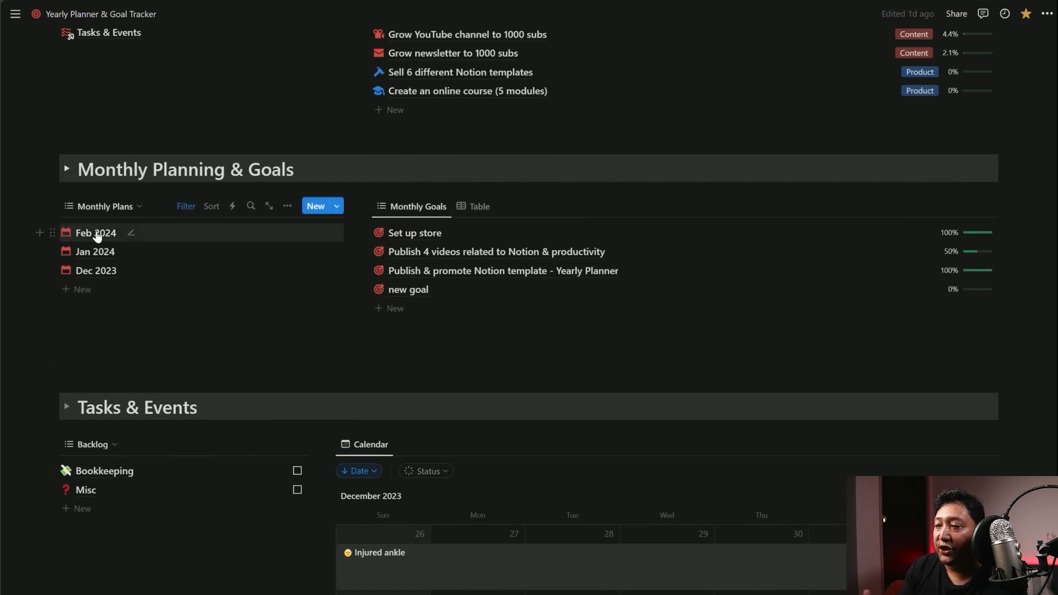
click(97, 236)
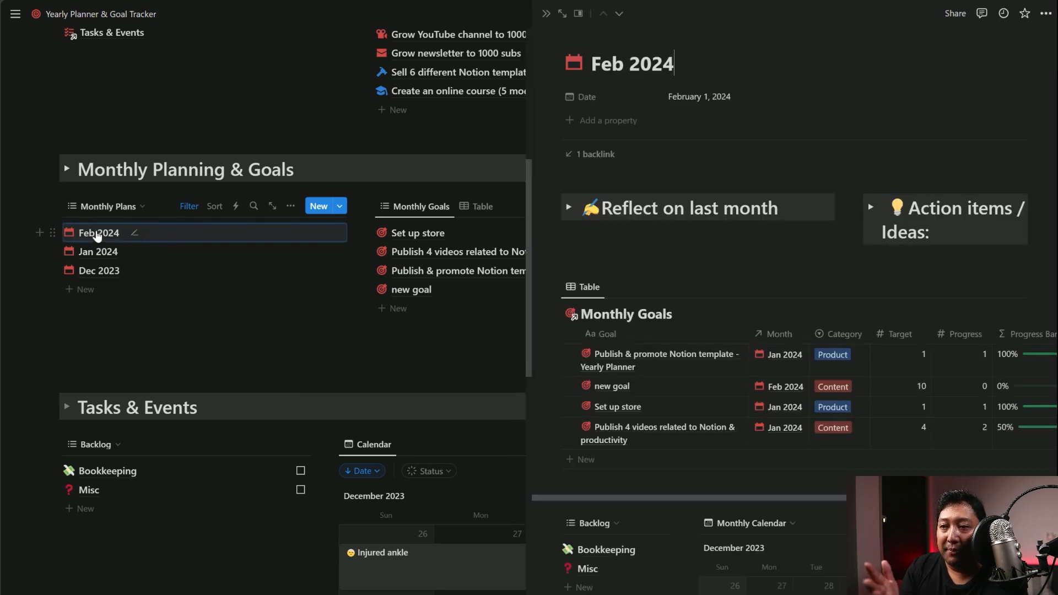
scroll(852, 335, down, 5)
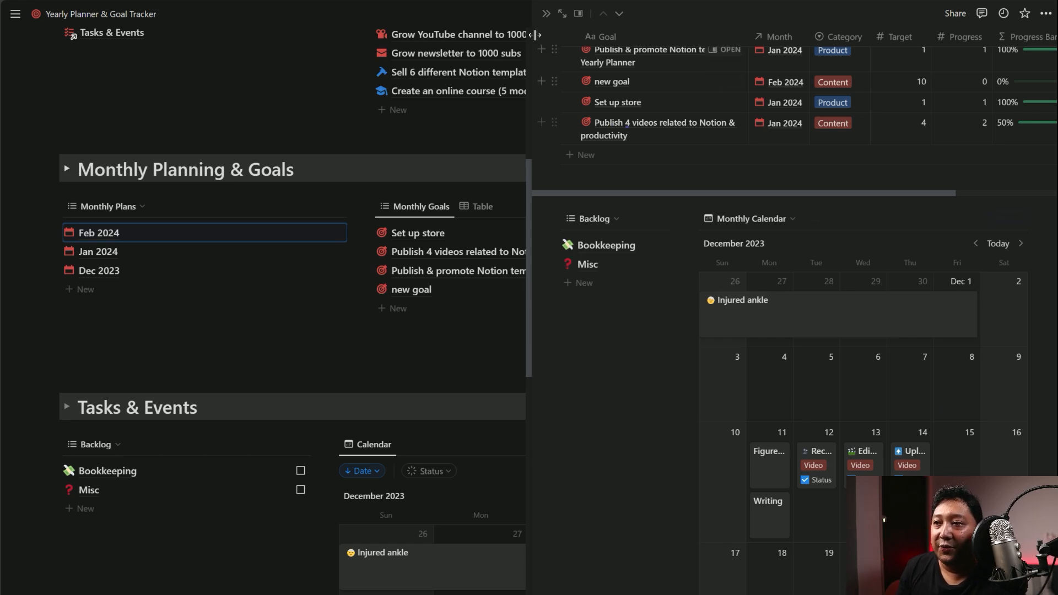
click(546, 13)
- Review the Yearly Goals, Monthly Planning & Goals, and Tasks & Events sections of the Yearly Planner & Goal Tracker page
scroll(667, 441, up, 10)
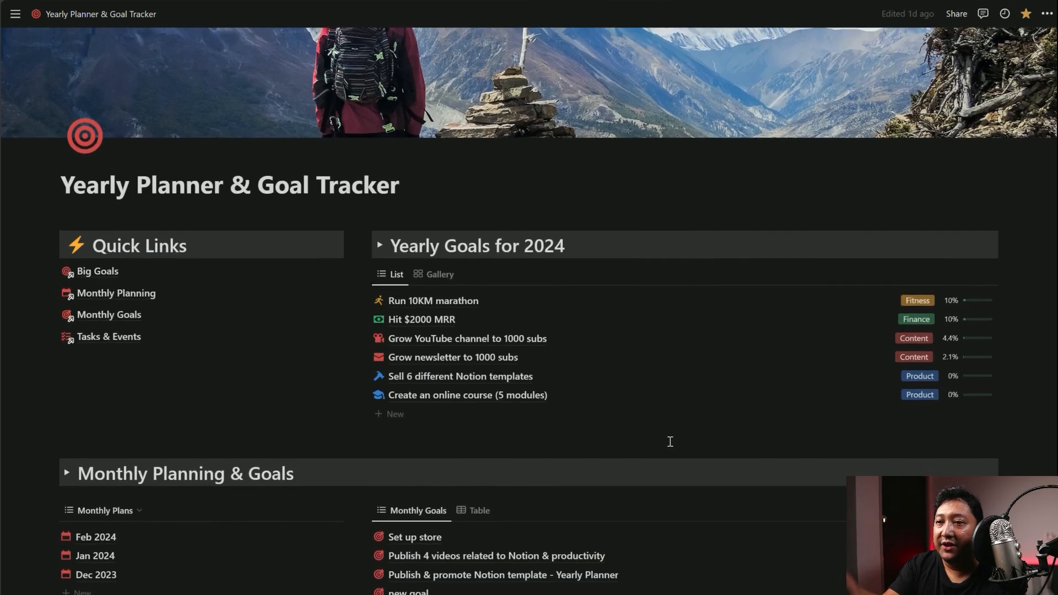
scroll(663, 436, down, 12)
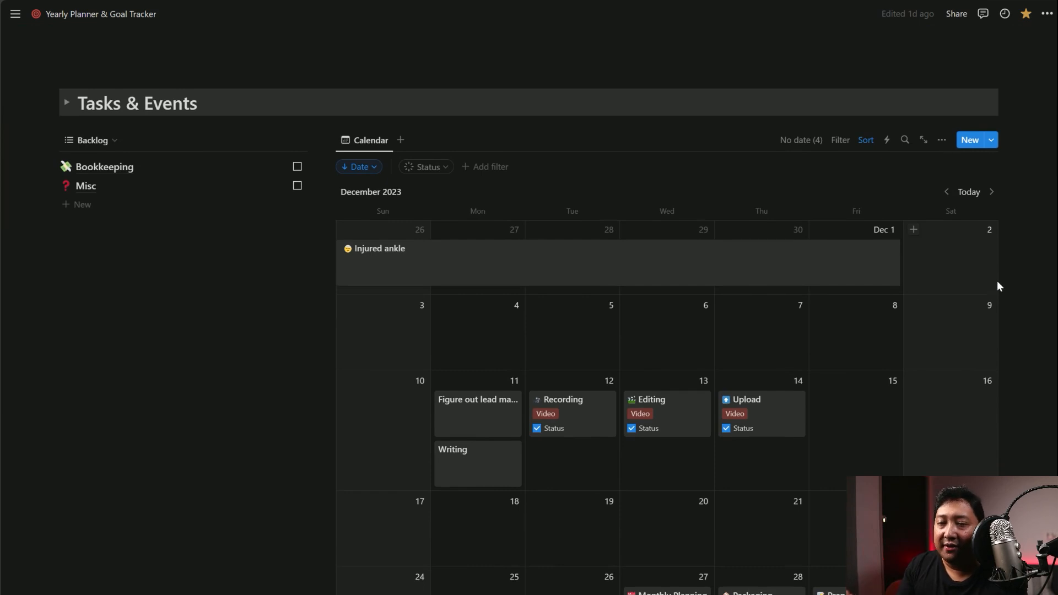
click(330, 141)
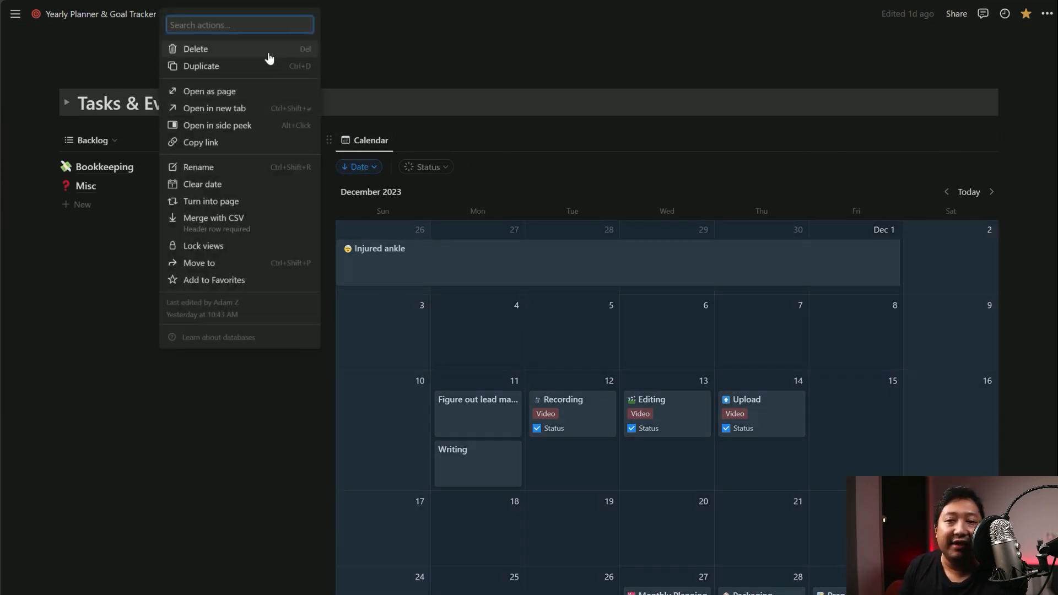
click(1022, 174)
scroll(987, 299, up, 8)
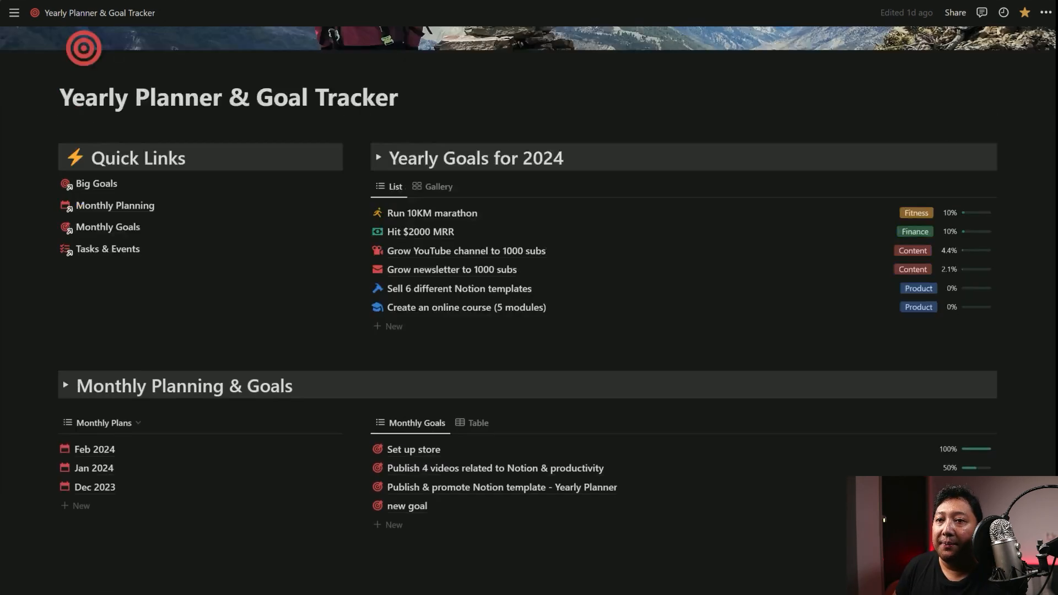
scroll(1022, 476, up, 5)
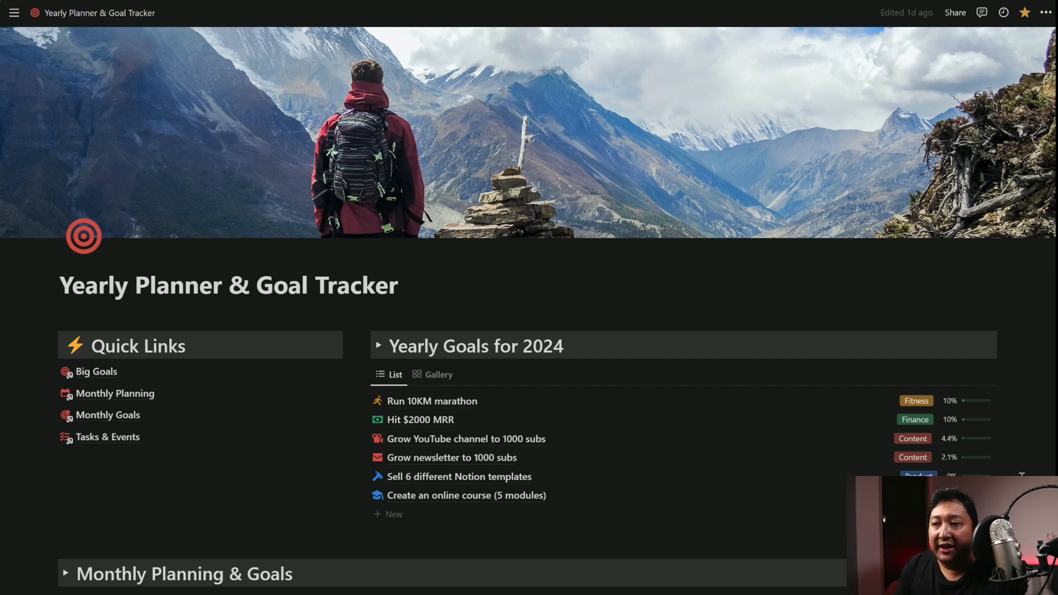
scroll(1022, 475, down, 7)
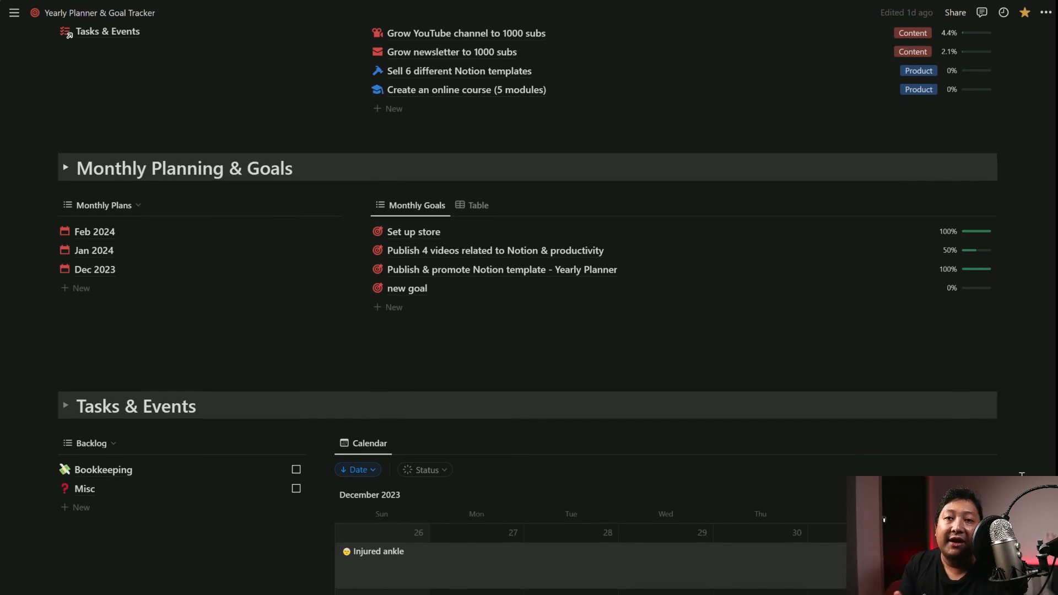
scroll(1022, 475, down, 5)
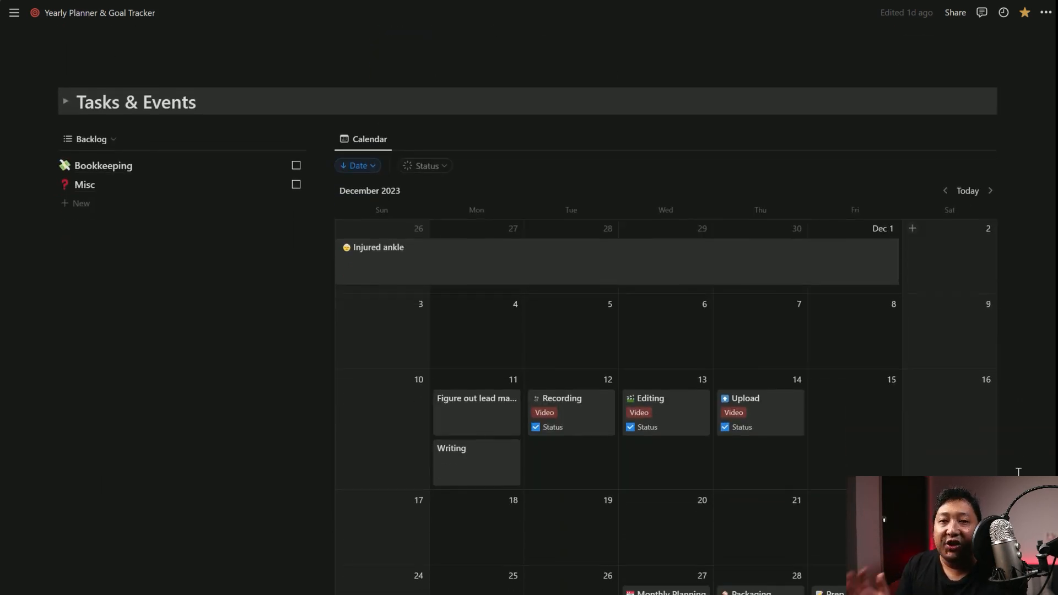